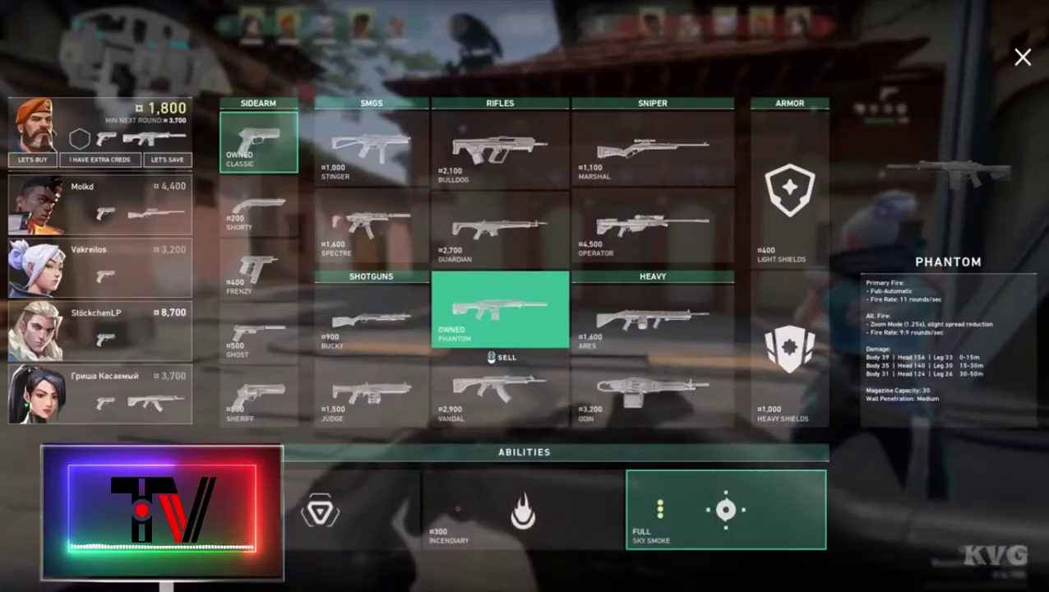
key(b)
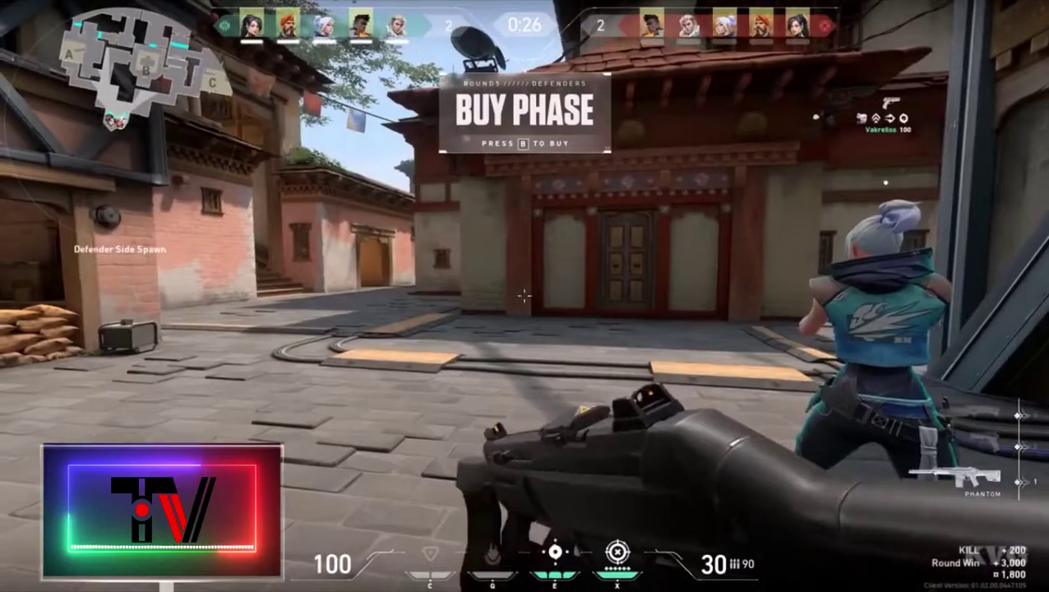
key(b)
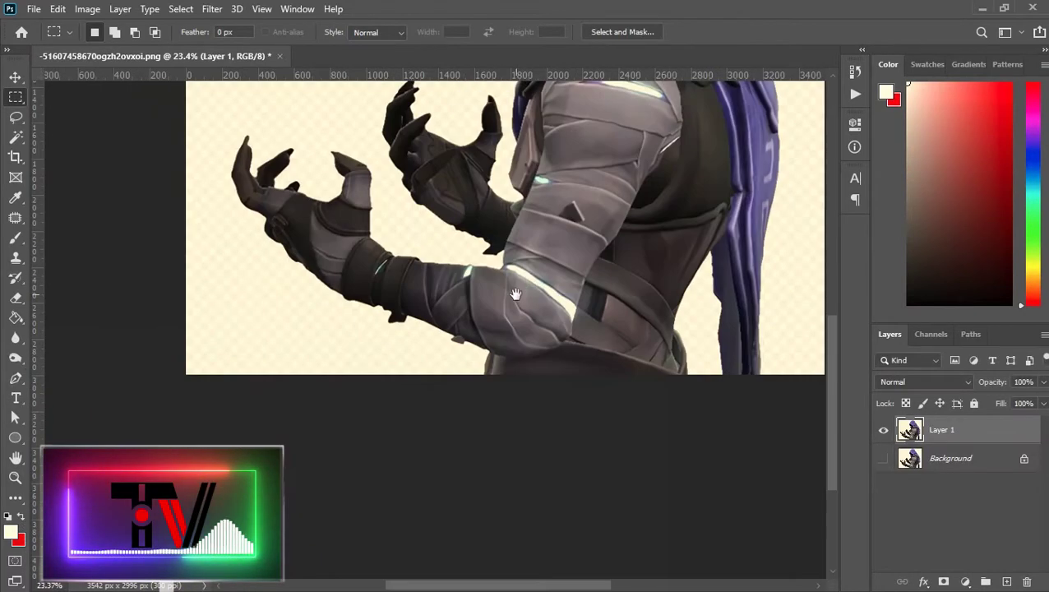
scroll(444, 395, up, 6)
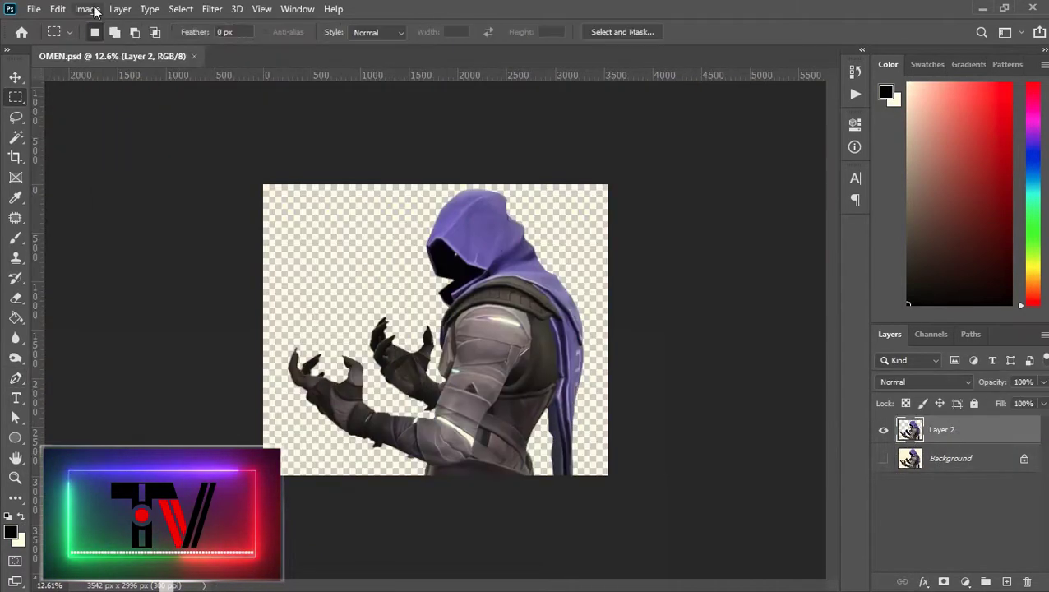
Step: Enlarge the canvas to 21.807 inches wide and 19.987 inches high
click(85, 9)
click(112, 138)
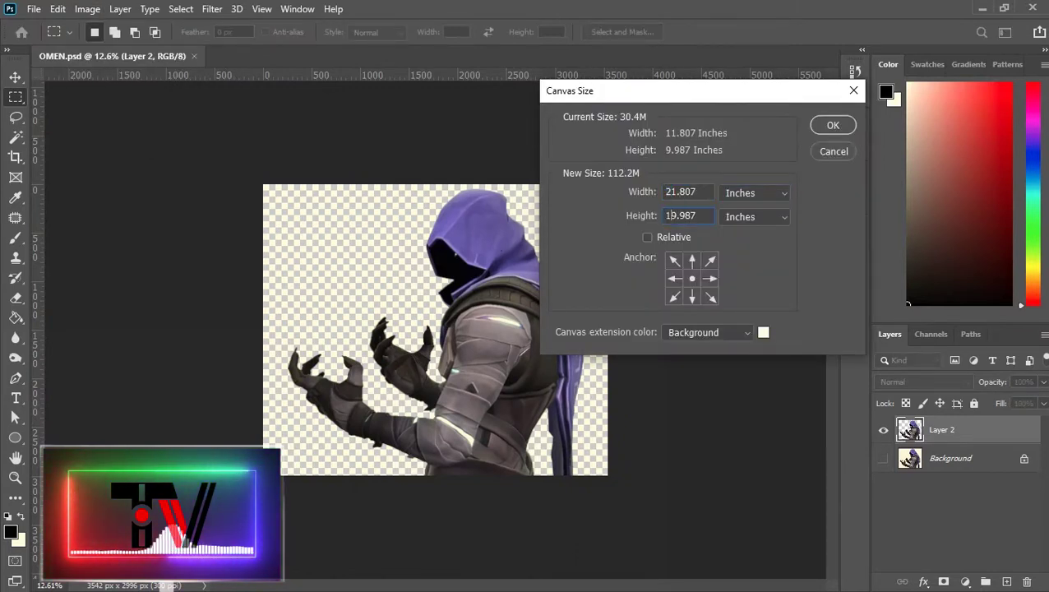
key(Return)
Step: Transform the character layer so the figure sits against the lower edge of the enlarged canvas
scroll(588, 309, down, 3)
key(ctrl+t)
drag(529, 251, 494, 331)
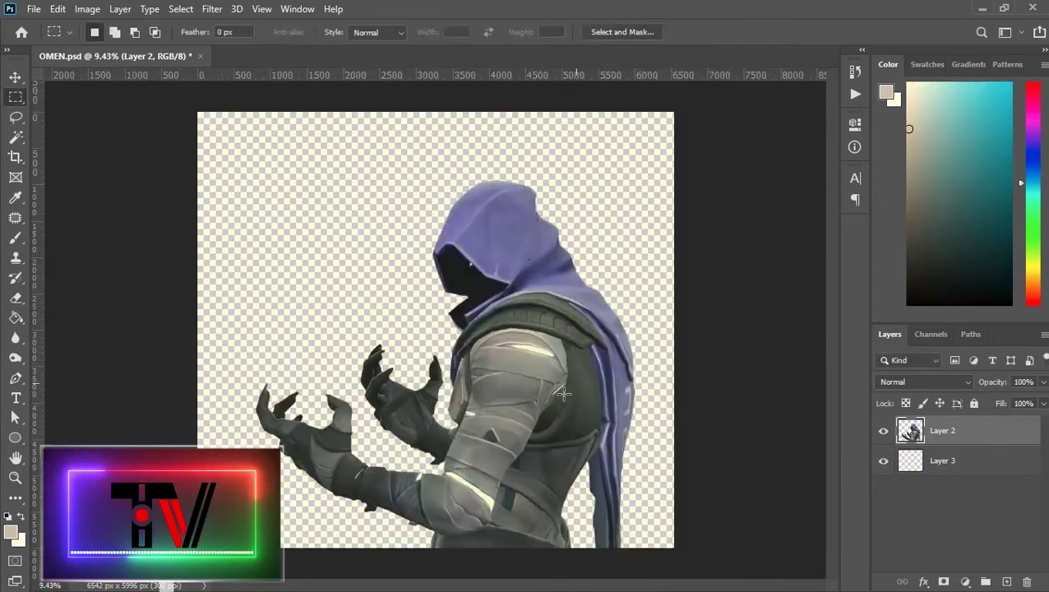
Step: Add an Exposure adjustment layer clipped to the character, with a black mask, and paint darkening onto the torso behind the upper arm
click(965, 581)
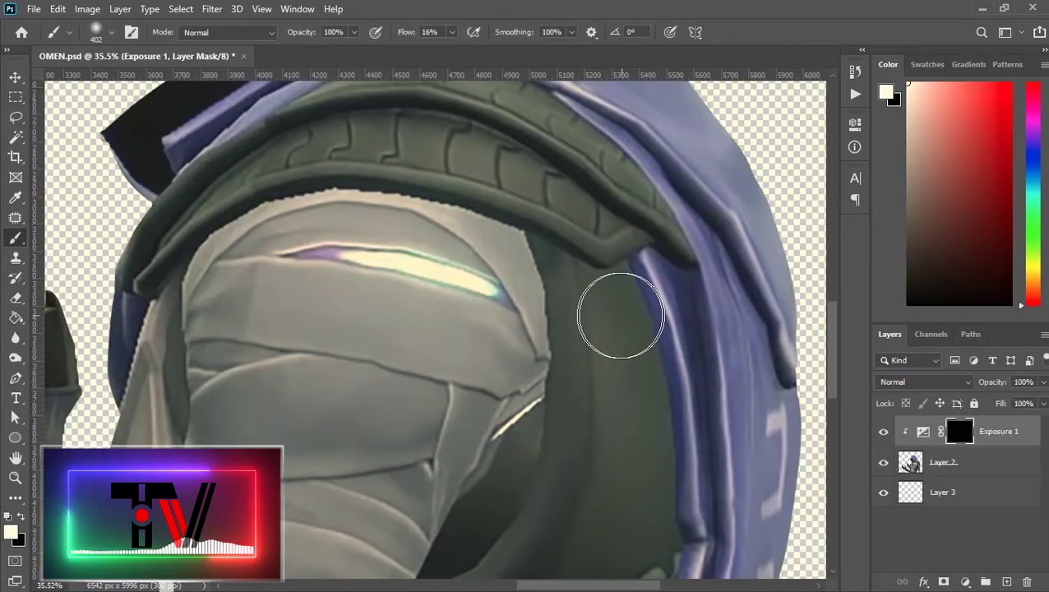
drag(620, 316, 607, 298)
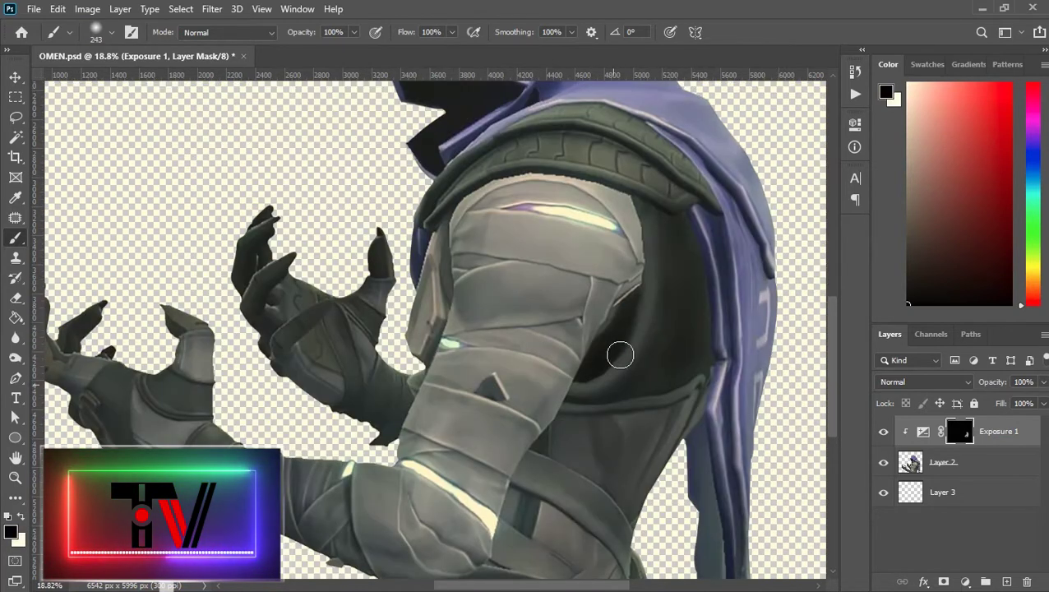
drag(635, 269, 650, 300)
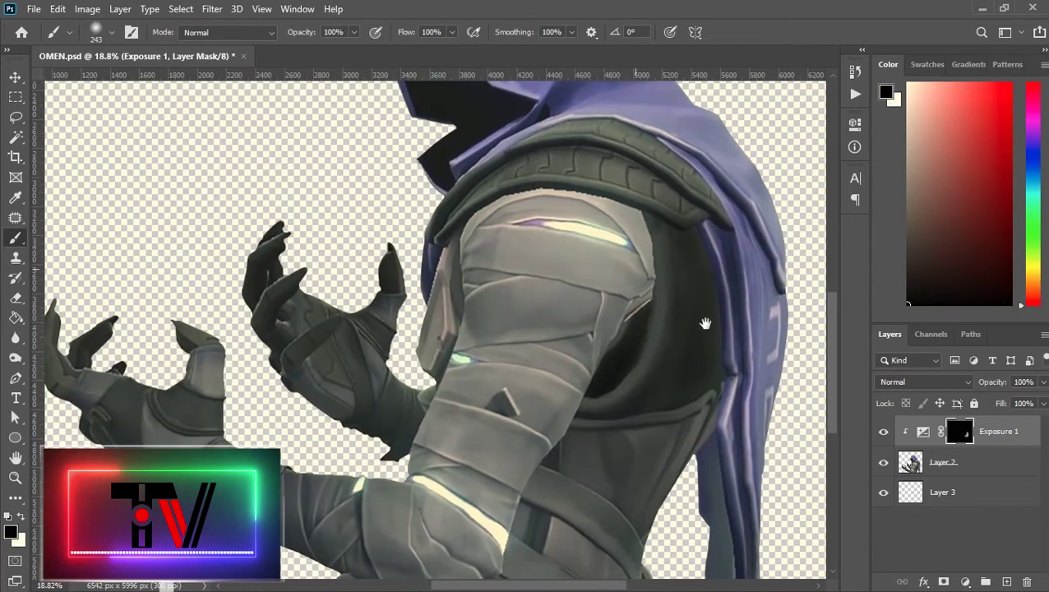
click(883, 431)
scroll(586, 286, up, 2)
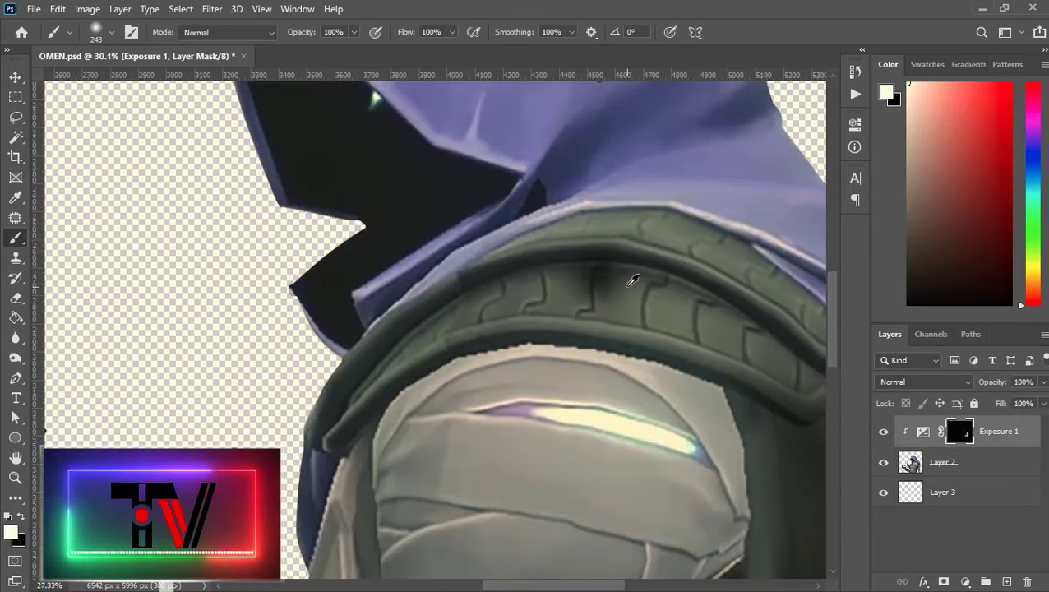
Step: Brush shadows on the Exposure mask along the shoulder strap and the seams of the upper-arm bandages
scroll(633, 280, up, 3)
alt+right_click(410, 209)
scroll(345, 329, up, 2)
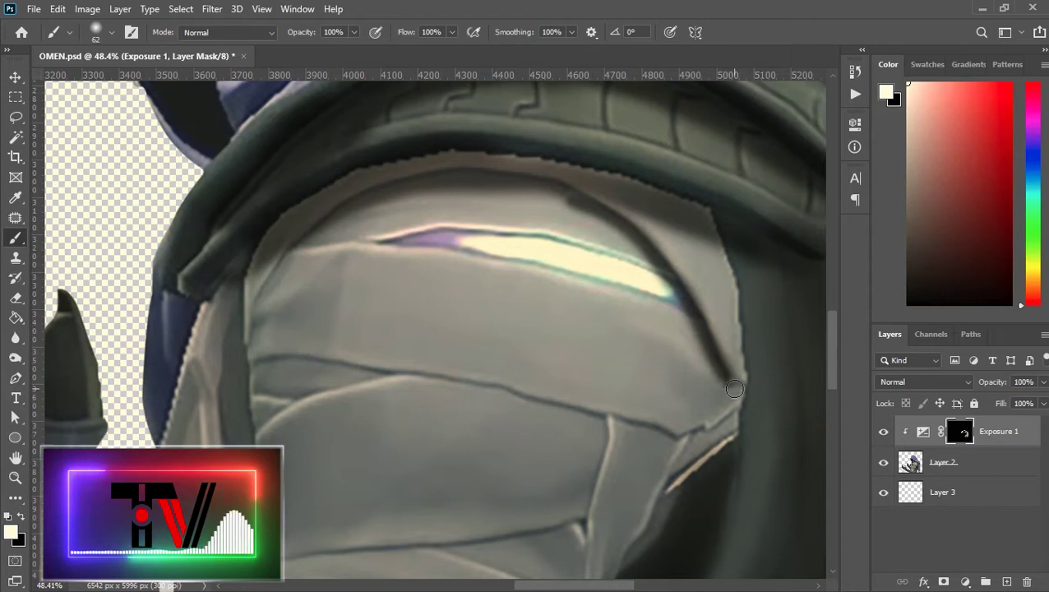
mouse_move(553, 298)
mouse_down()
mouse_move(592, 345)
mouse_move(499, 202)
mouse_up()
mouse_move(625, 337)
mouse_down()
mouse_move(548, 315)
mouse_move(215, 271)
mouse_up()
scroll(246, 272, down, 1)
drag(246, 271, 467, 147)
drag(416, 309, 711, 274)
drag(730, 205, 706, 360)
drag(707, 359, 521, 402)
drag(627, 231, 683, 177)
key(x)
drag(493, 180, 686, 378)
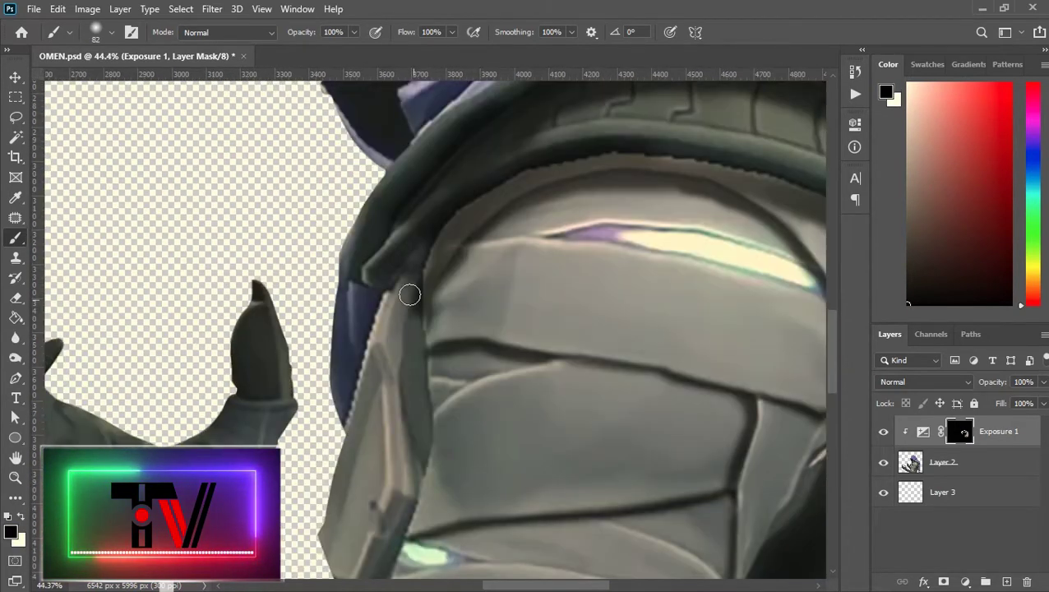
Step: Brush shadows on the mask along the upper arm's inner edge and the forearm seam beside the elbow
drag(370, 559, 452, 90)
key(x)
drag(406, 332, 517, 316)
key(x)
drag(474, 260, 489, 265)
scroll(489, 264, down, 1)
drag(213, 320, 536, 246)
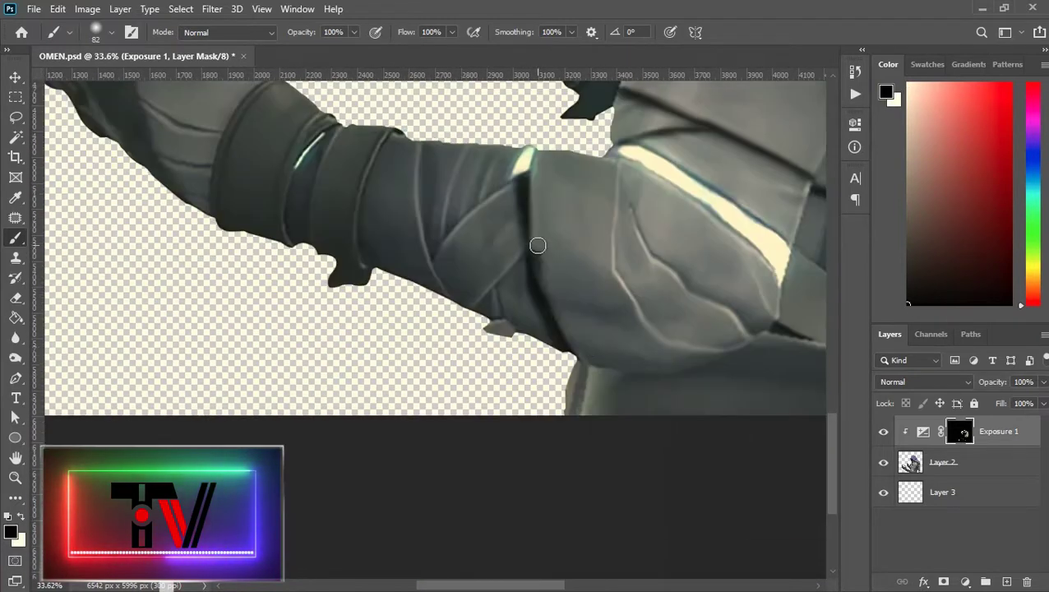
Step: Shade the elbow wraps, forearm folds and wrist bands on the Exposure mask, alternating between white and black to refine the strokes
key(x)
key(x)
drag(378, 187, 569, 367)
drag(539, 428, 716, 343)
scroll(716, 342, up, 1)
drag(696, 305, 280, 247)
scroll(499, 351, up, 3)
key(x)
mouse_move(772, 411)
mouse_down()
mouse_move(550, 232)
mouse_move(639, 304)
mouse_up()
key(x)
drag(165, 123, 773, 394)
key(x)
drag(428, 184, 633, 272)
key(x)
drag(631, 268, 445, 193)
alt+right_click(471, 349)
key(x)
Step: Paint shadows on the front hand's glove, knuckle plates and fingers in the Exposure mask
scroll(471, 340, up, 3)
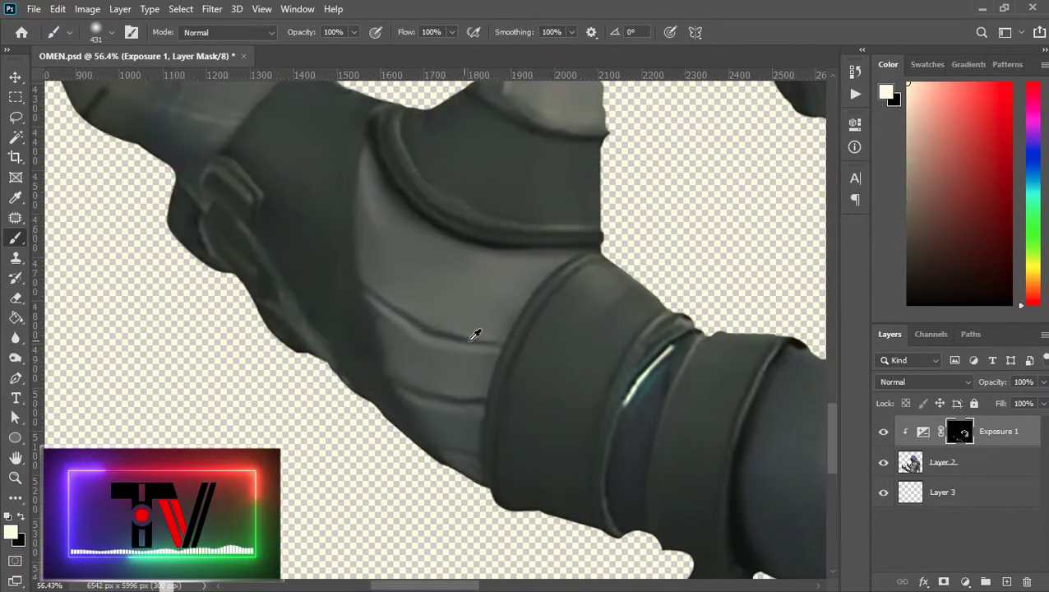
drag(345, 271, 541, 340)
key(x)
scroll(415, 319, down, 1)
key(x)
mouse_move(522, 237)
mouse_down()
mouse_move(454, 405)
mouse_move(460, 473)
mouse_up()
key(x)
scroll(456, 403, down, 2)
scroll(457, 402, up, 4)
drag(361, 333, 451, 204)
scroll(451, 204, down, 3)
scroll(432, 173, up, 4)
key(x)
drag(303, 304, 250, 339)
key(x)
scroll(491, 353, down, 8)
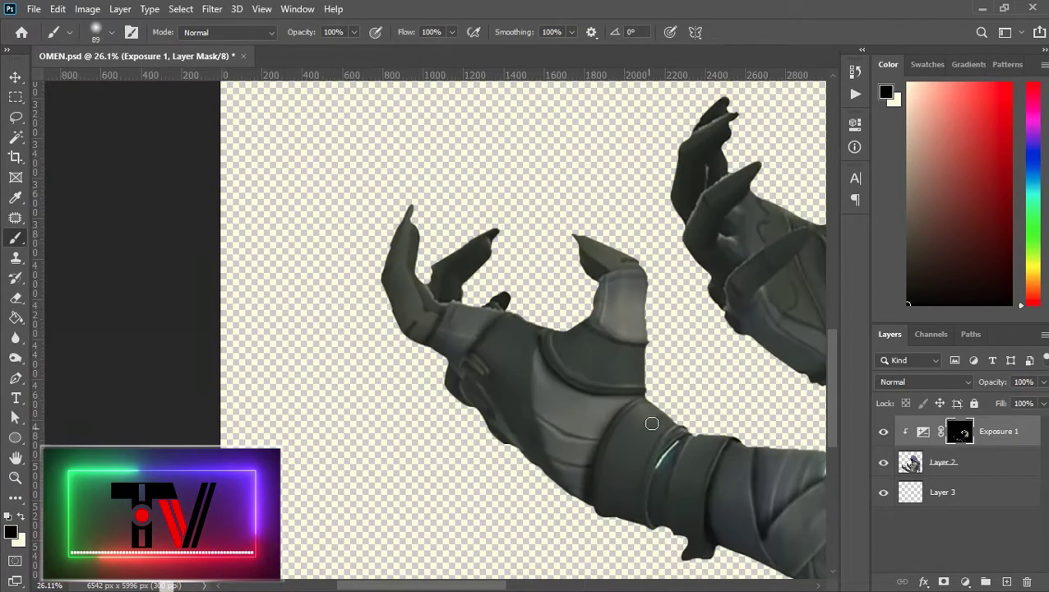
Step: Shade the straps and folds of the rear hand and forearm on the Exposure mask
drag(810, 254, 468, 370)
scroll(510, 370, up, 6)
scroll(441, 371, down, 2)
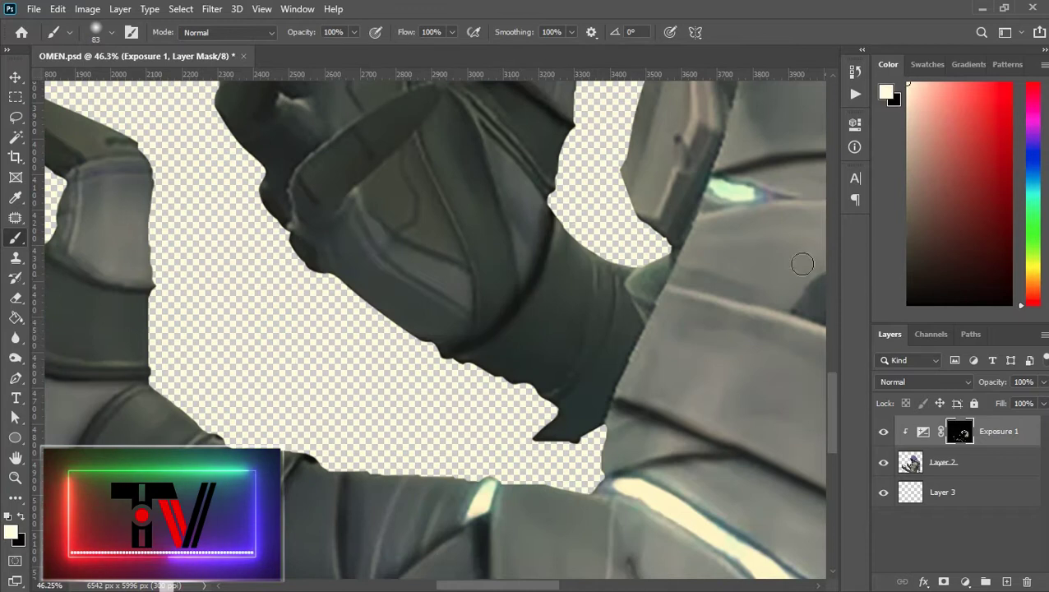
scroll(510, 324, down, 2)
scroll(498, 296, up, 1)
scroll(469, 227, up, 2)
drag(765, 296, 478, 169)
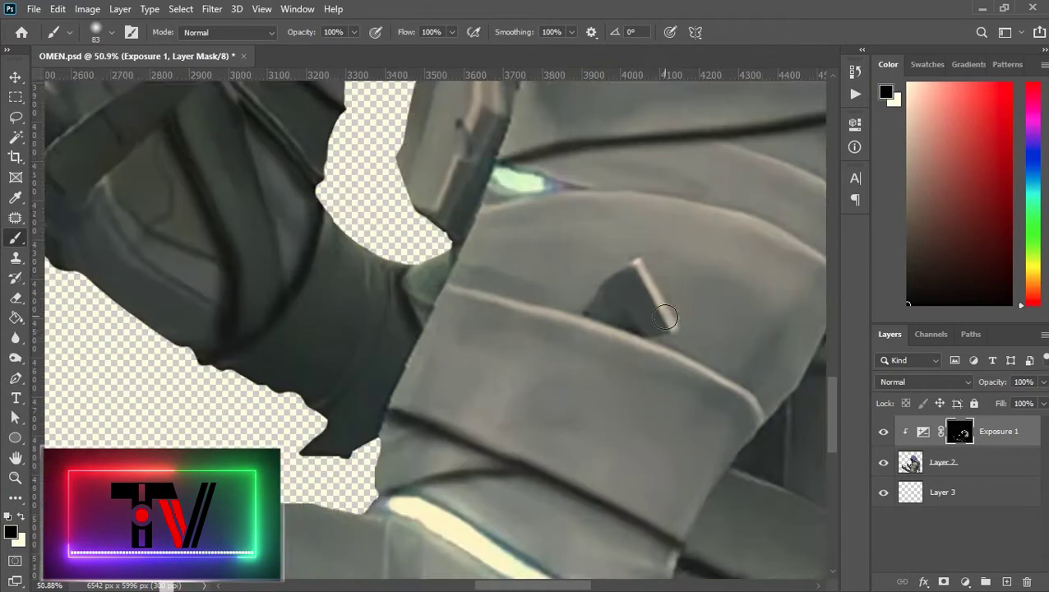
Step: Refine the shading around the small spike and bandage edges on the upper arm
scroll(546, 175, up, 3)
key(x)
scroll(584, 189, down, 2)
key(x)
scroll(599, 246, down, 1)
alt+right_click(567, 232)
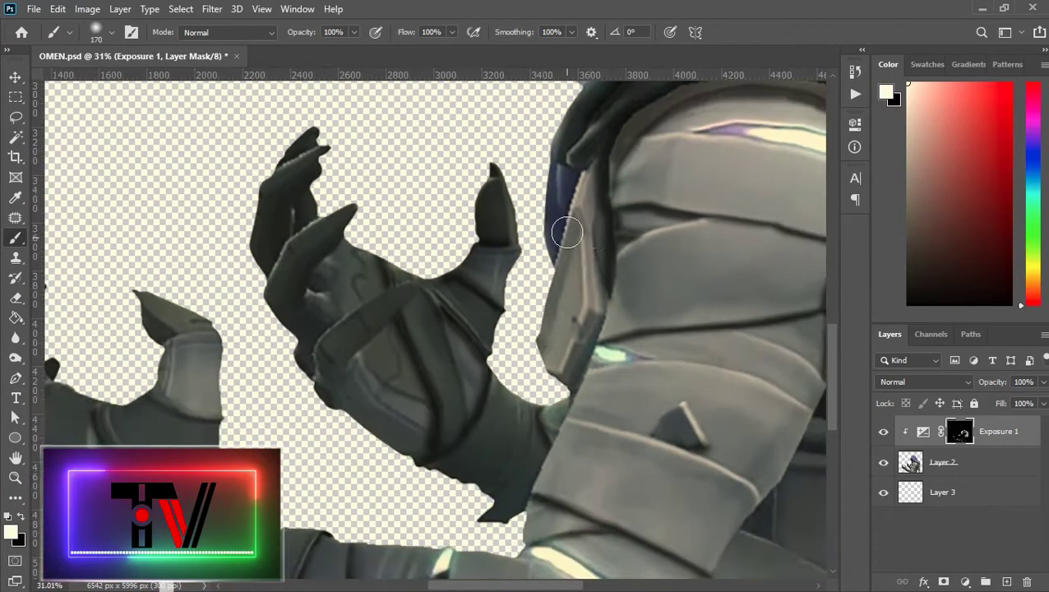
Step: Darken the creases in the rear palm and the belt edges at the waist with a small brush
scroll(479, 320, up, 2)
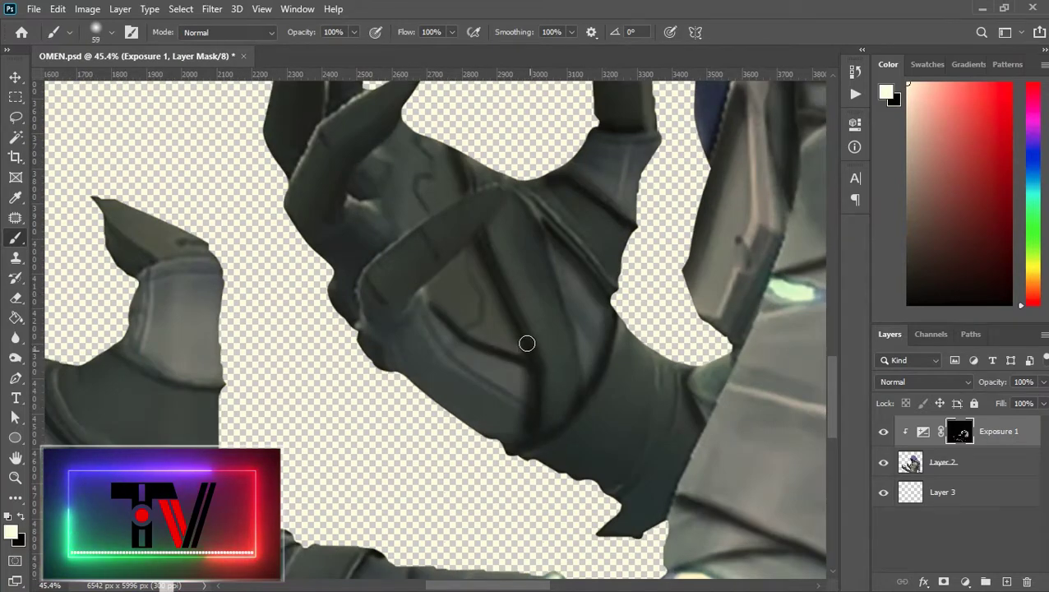
scroll(527, 343, down, 5)
scroll(660, 245, up, 4)
scroll(612, 273, down, 5)
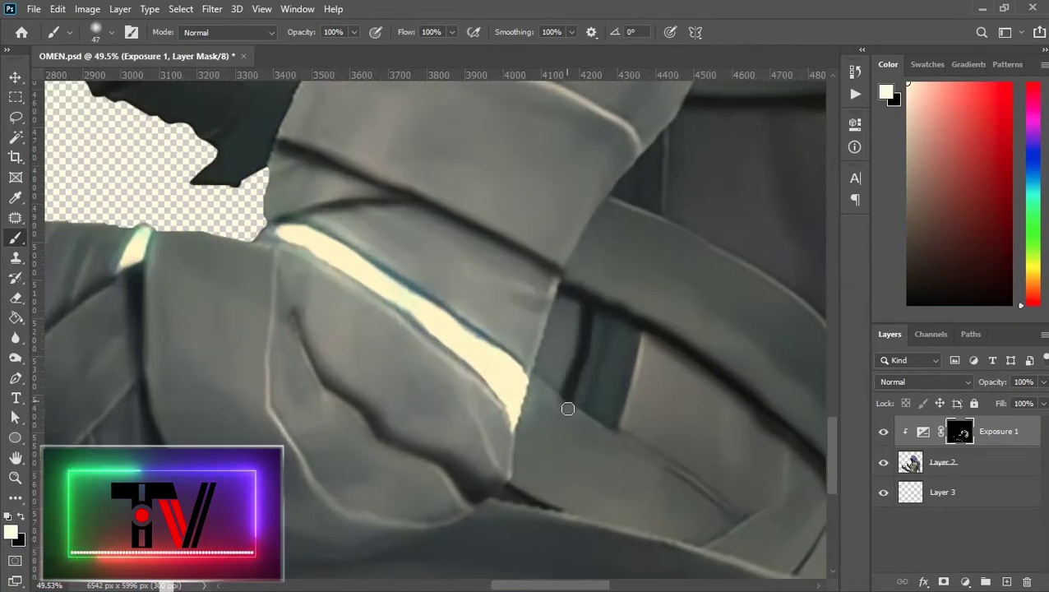
Step: Brush soft dark folds into the purple hood and the cloth behind the neck on the Exposure mask
key(m)
scroll(649, 382, up, 4)
scroll(615, 377, up, 2)
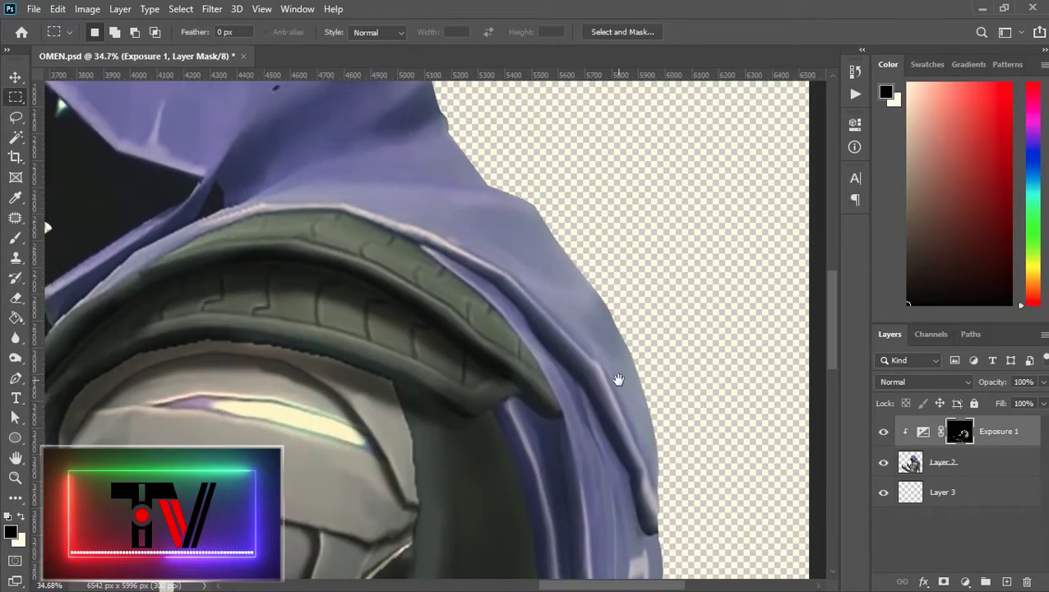
key(b)
scroll(444, 387, down, 2)
mouse_move(444, 337)
mouse_down()
mouse_move(498, 312)
mouse_move(550, 377)
mouse_up()
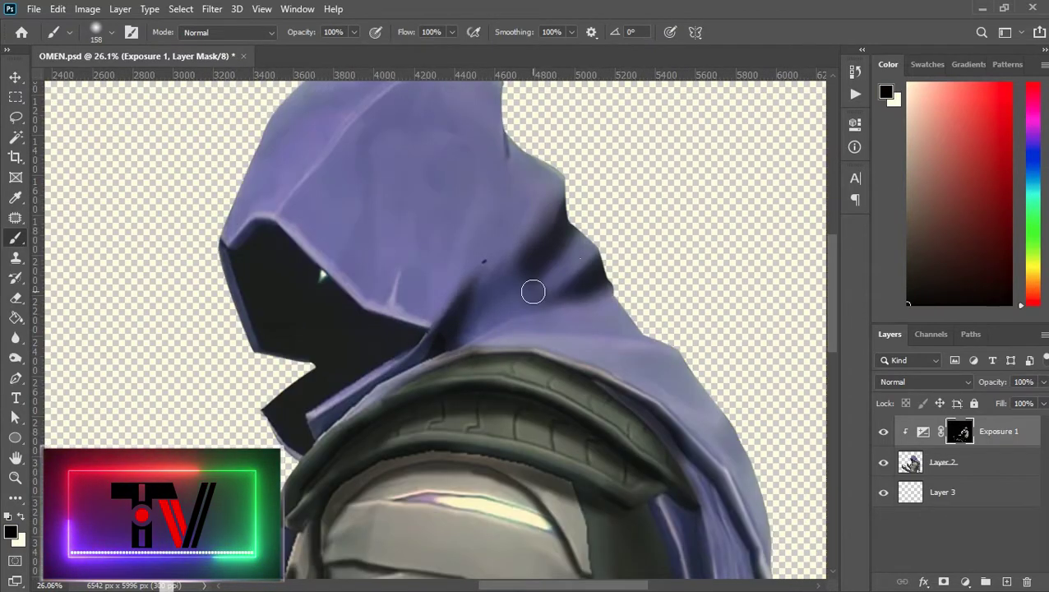
drag(412, 434, 480, 219)
drag(658, 411, 421, 312)
key(x)
mouse_move(559, 271)
mouse_down()
mouse_move(604, 358)
mouse_move(567, 276)
mouse_up()
key(x)
scroll(534, 406, down, 2)
Step: Shade the long vertical folds of the purple cloak hanging down the character's back
drag(533, 406, 571, 186)
key(x)
mouse_move(993, 381)
mouse_down()
mouse_move(970, 393)
mouse_move(995, 384)
mouse_up()
drag(625, 442, 613, 452)
drag(608, 374, 593, 206)
drag(637, 148, 616, 260)
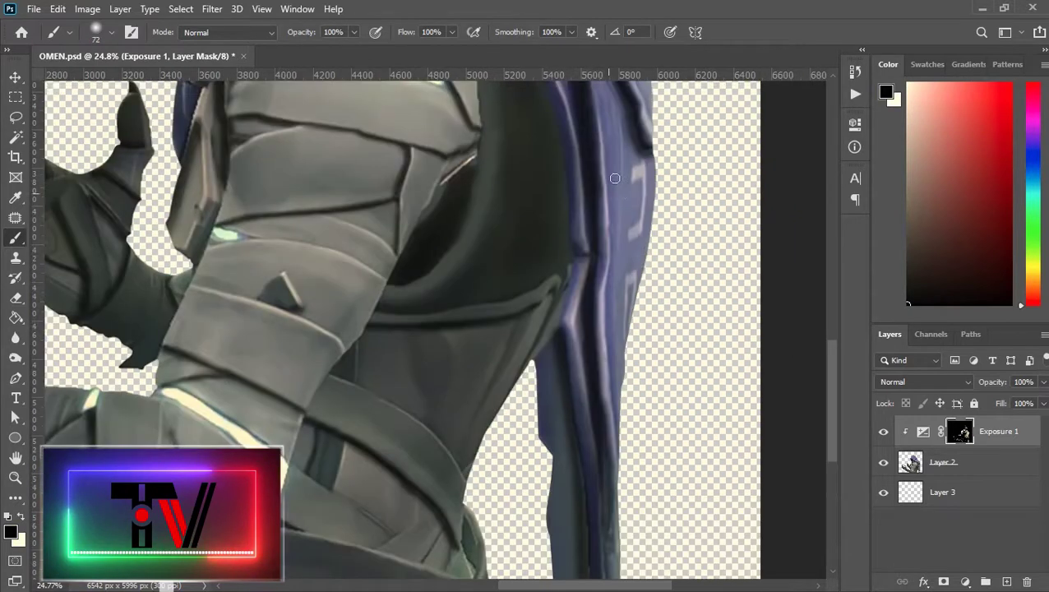
Step: Darken the crossing belts and lower seams at the character's waist on the Exposure mask
scroll(615, 178, down, 3)
scroll(569, 399, up, 4)
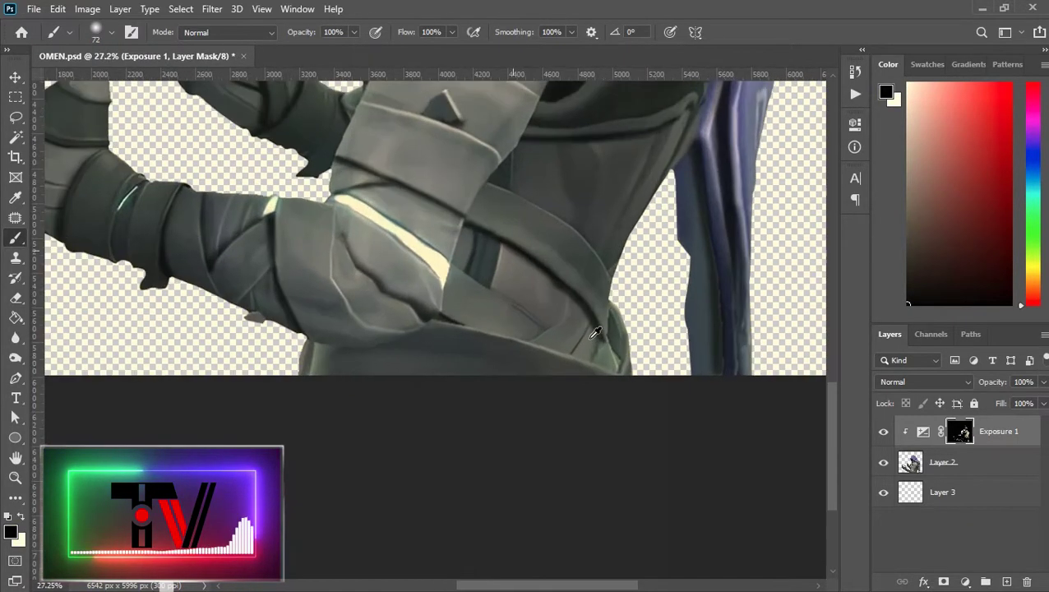
scroll(595, 349, down, 3)
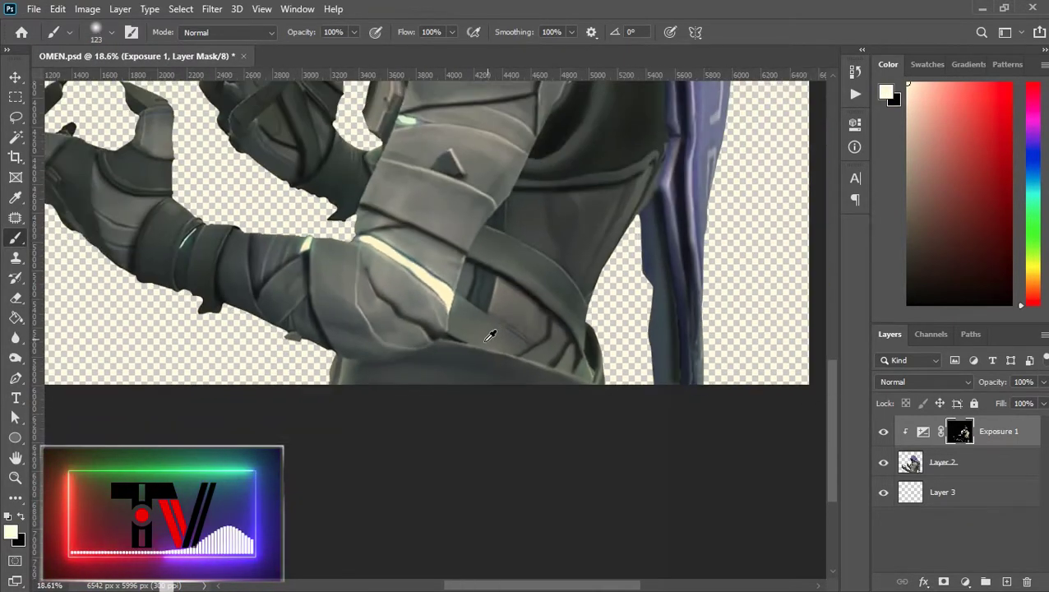
Step: Deepen the shadows along the ridges of the shoulder strap on the Exposure mask
drag(487, 294, 644, 389)
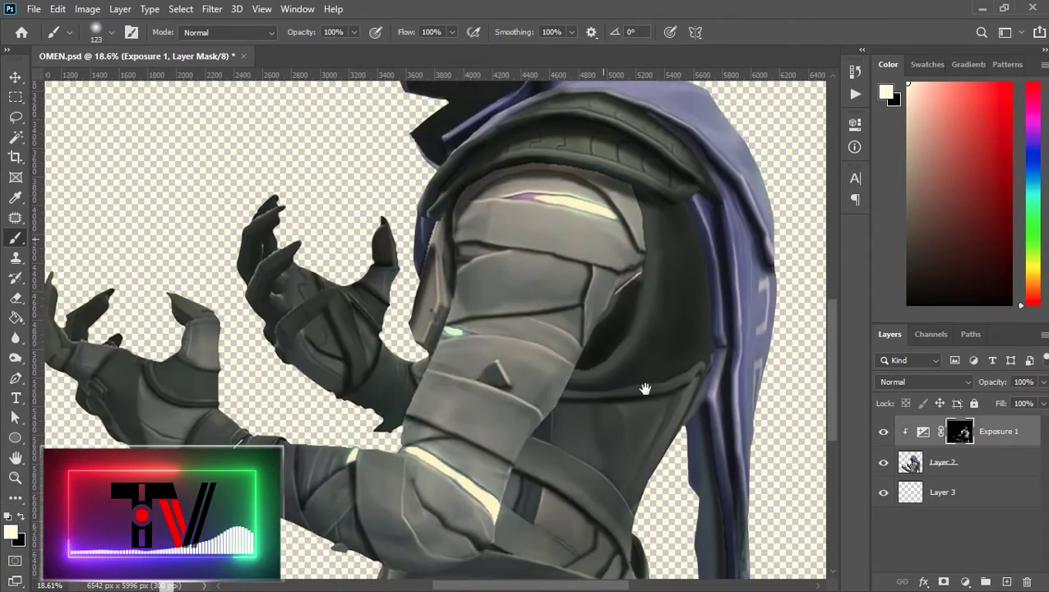
drag(610, 250, 623, 339)
scroll(597, 225, up, 5)
drag(595, 164, 583, 296)
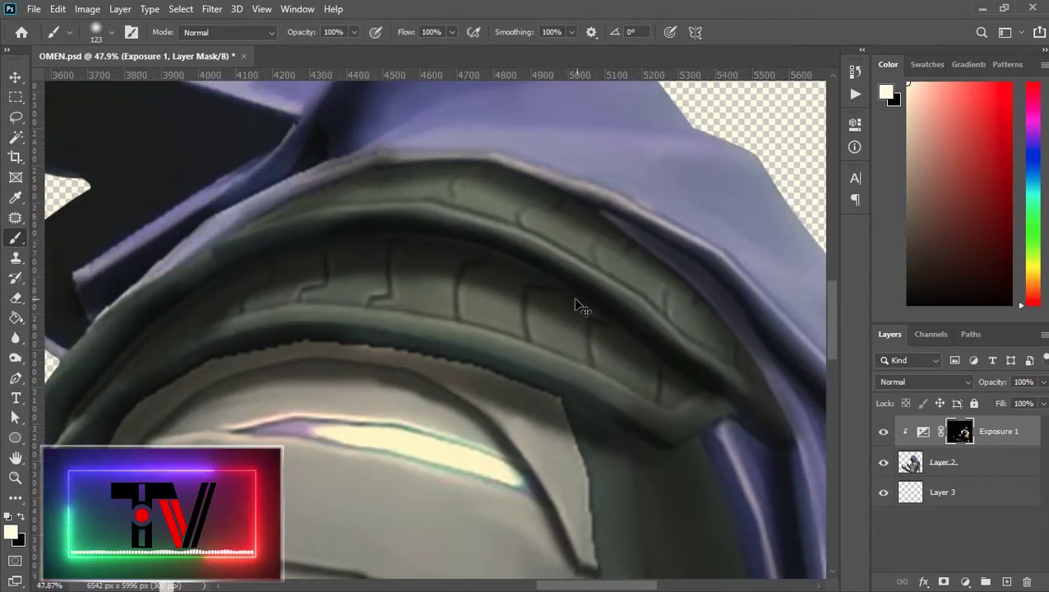
Step: Create a new layer named Layer 4 and trace the shoulder strap's pattern in black with a thin brush
key(ctrl+shift+n)
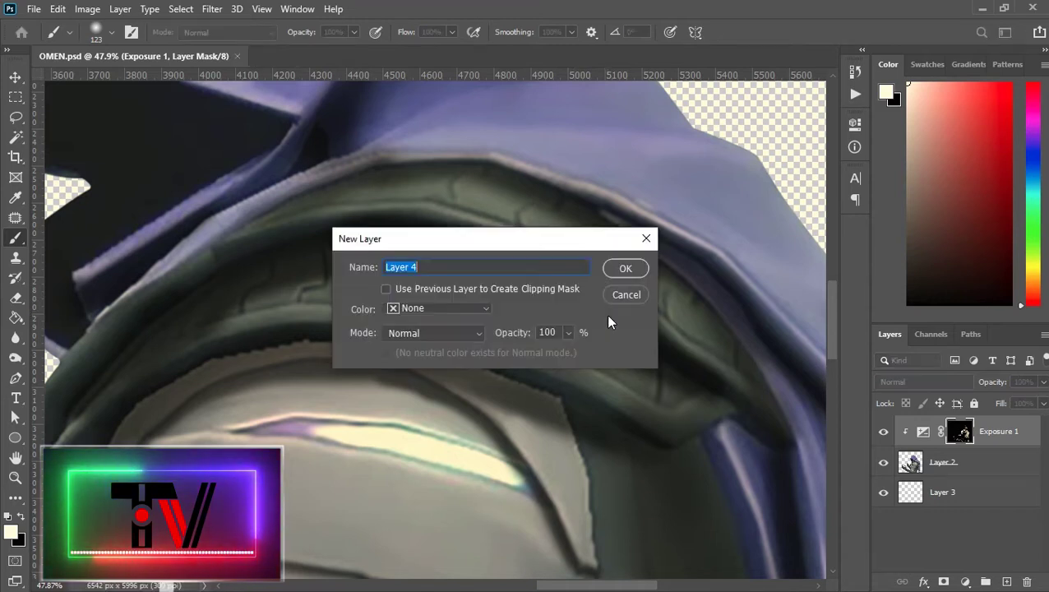
key(Return)
key(d)
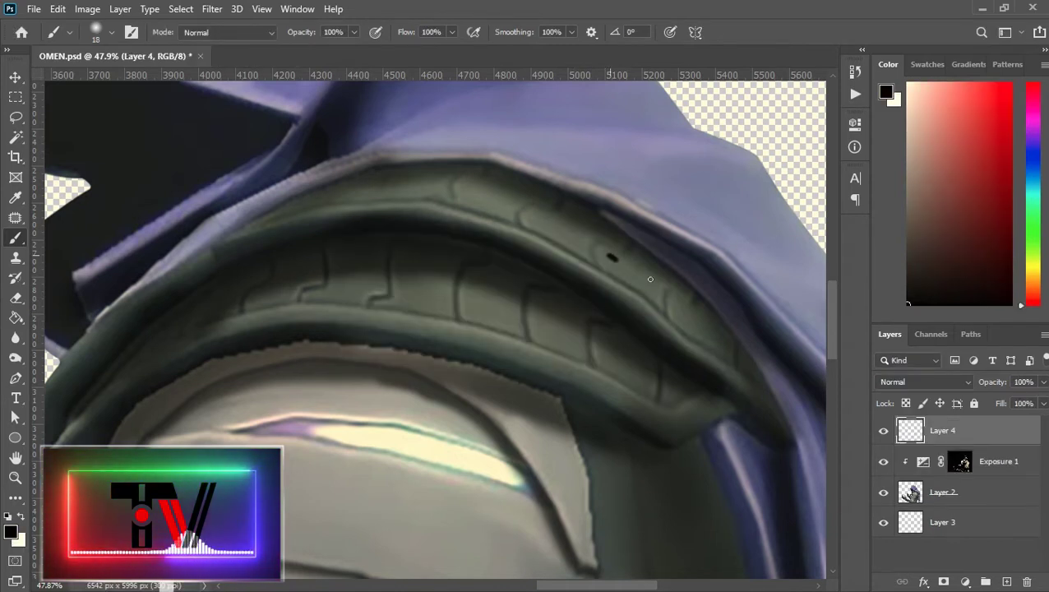
right_click(422, 190)
drag(235, 237, 769, 415)
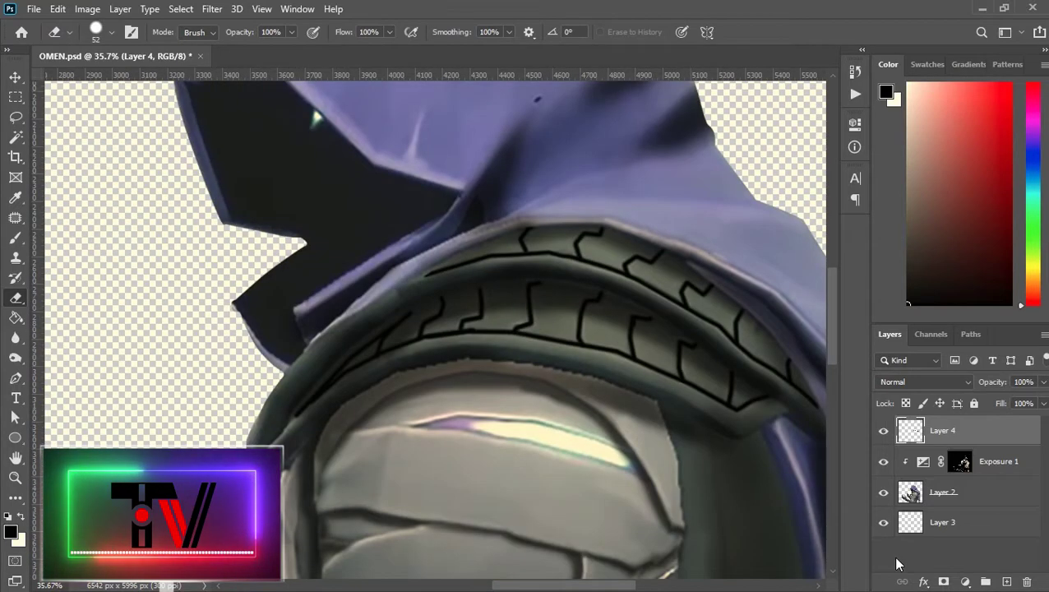
Step: Invert the strap lines to white and give them an Inner Shadow at 97% opacity, adjusting its distance
key(ctrl+i)
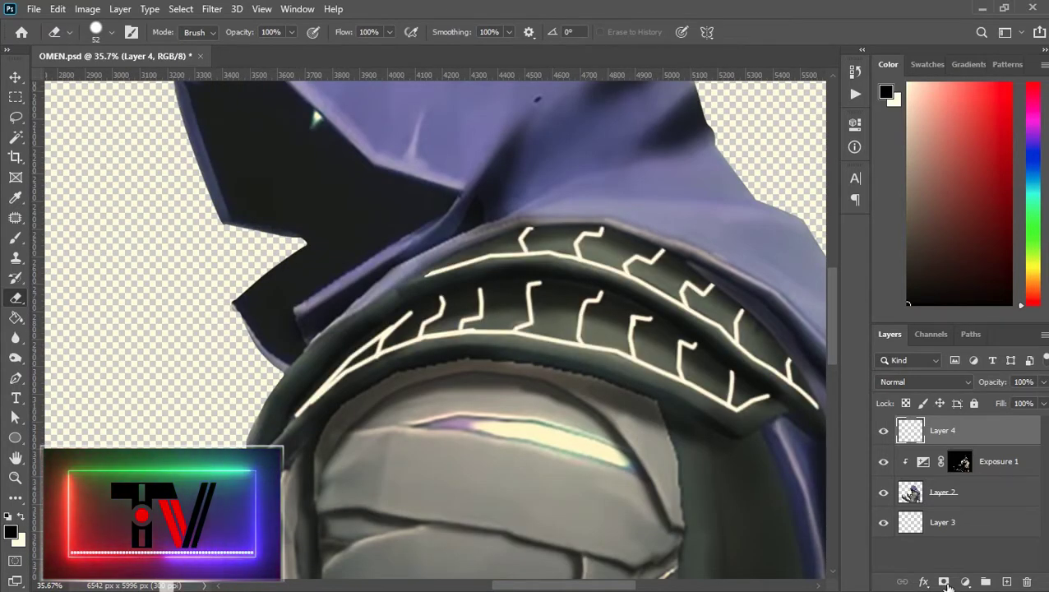
click(924, 581)
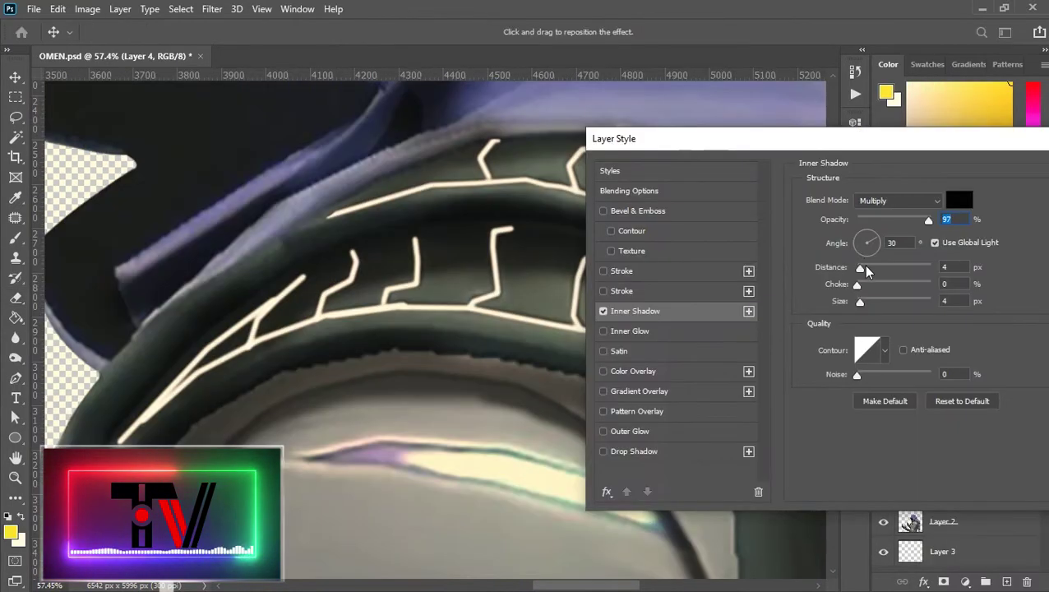
click(865, 268)
mouse_move(865, 268)
mouse_down()
mouse_move(879, 267)
mouse_move(863, 267)
mouse_up()
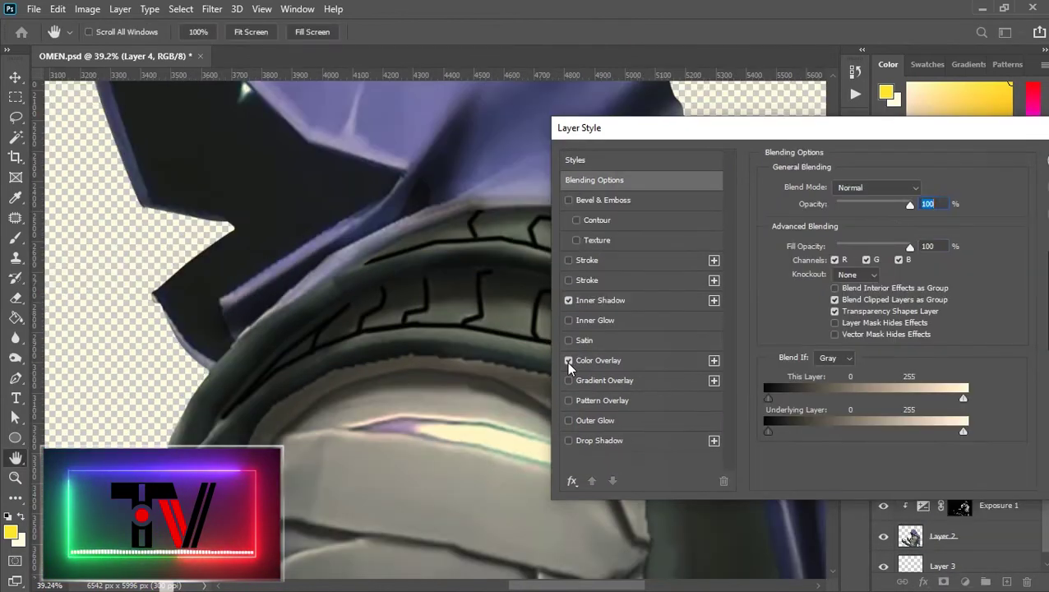
Step: Set the strap lines' Color Overlay to yellow fff000 and apply the layer style
click(613, 369)
click(924, 190)
text(fff000)
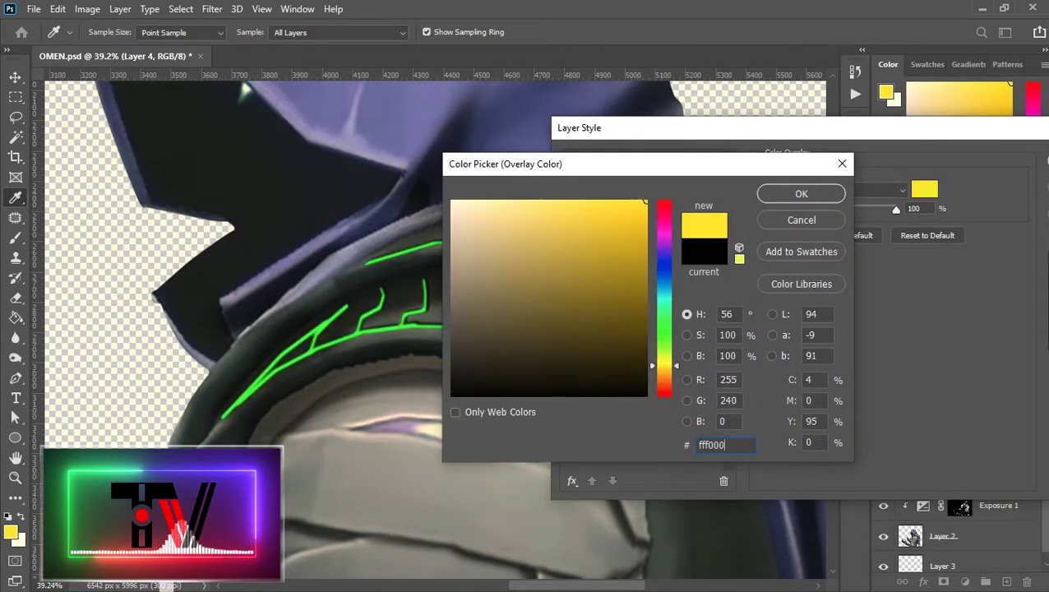
key(Return)
key(Return)
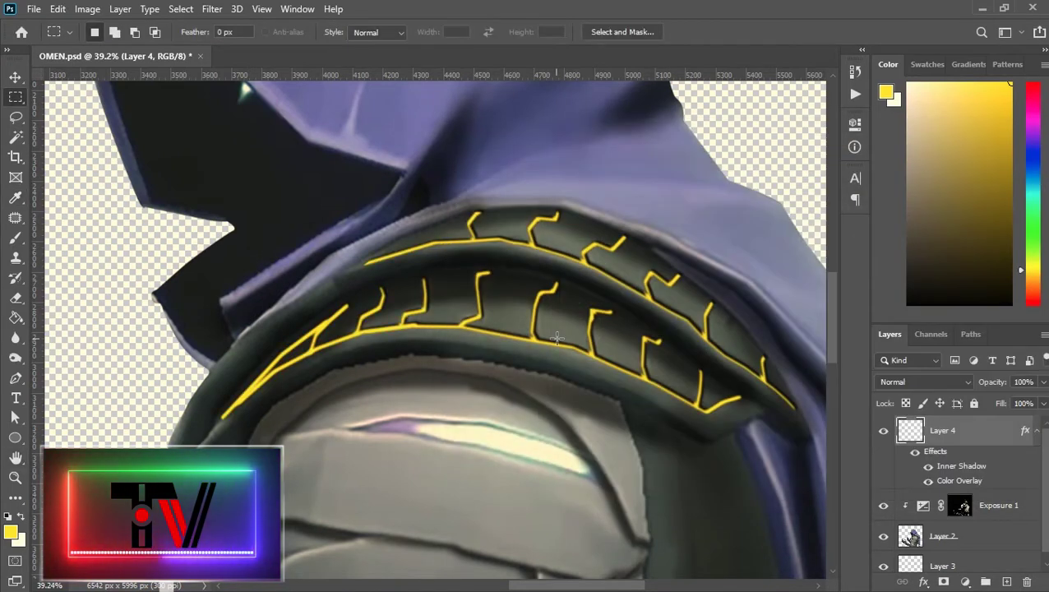
scroll(564, 337, down, 5)
scroll(518, 346, up, 5)
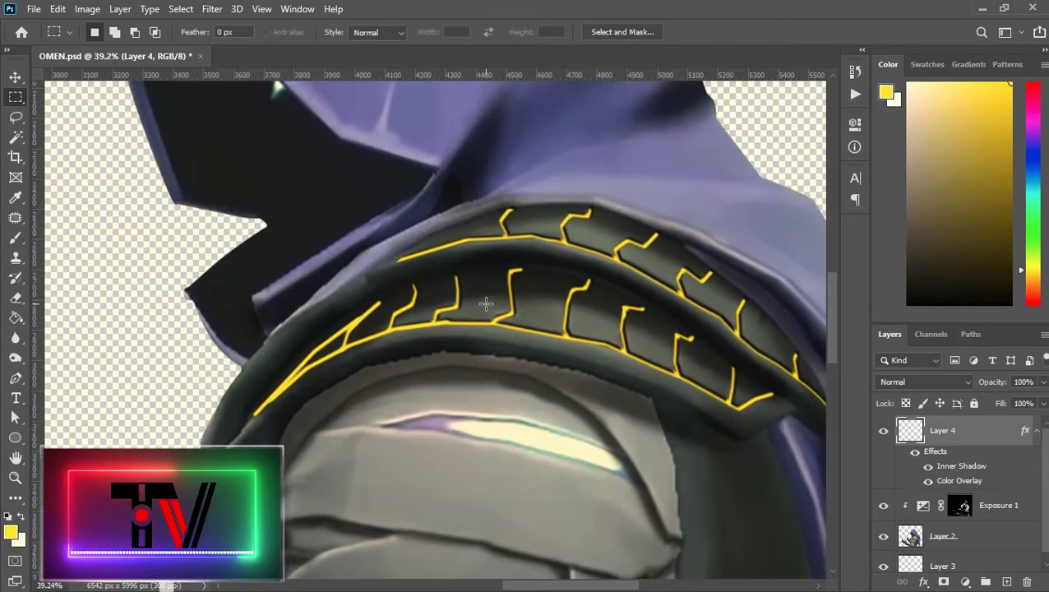
Step: Rasterize Layer 4's layer style and soften the upper tips of the yellow strap lines with a soft Eraser
right_click(485, 305)
click(503, 417)
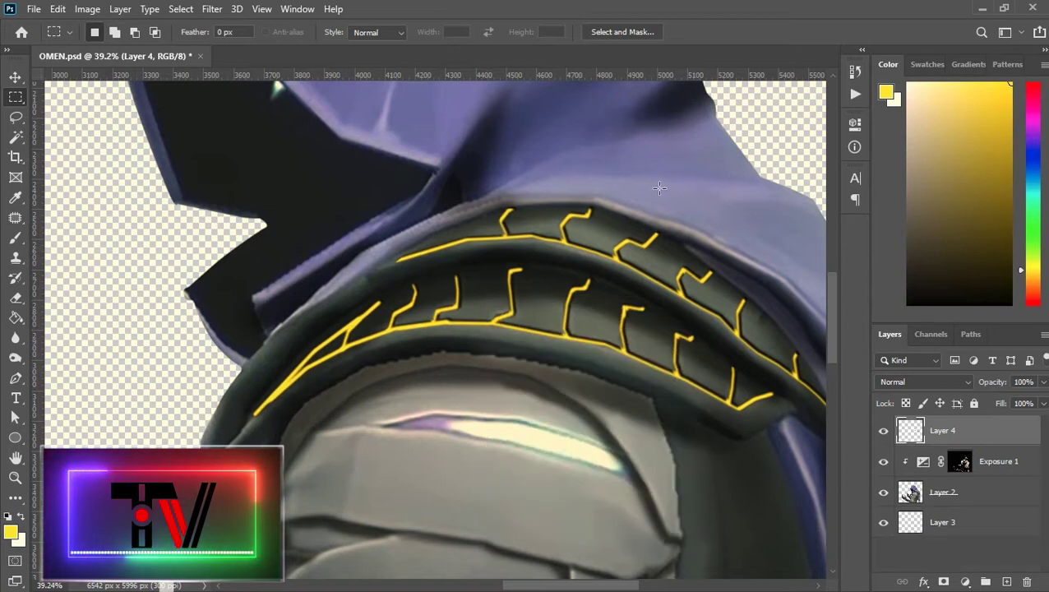
scroll(455, 222, up, 1)
scroll(455, 222, up, 1)
key(e)
right_click(534, 183)
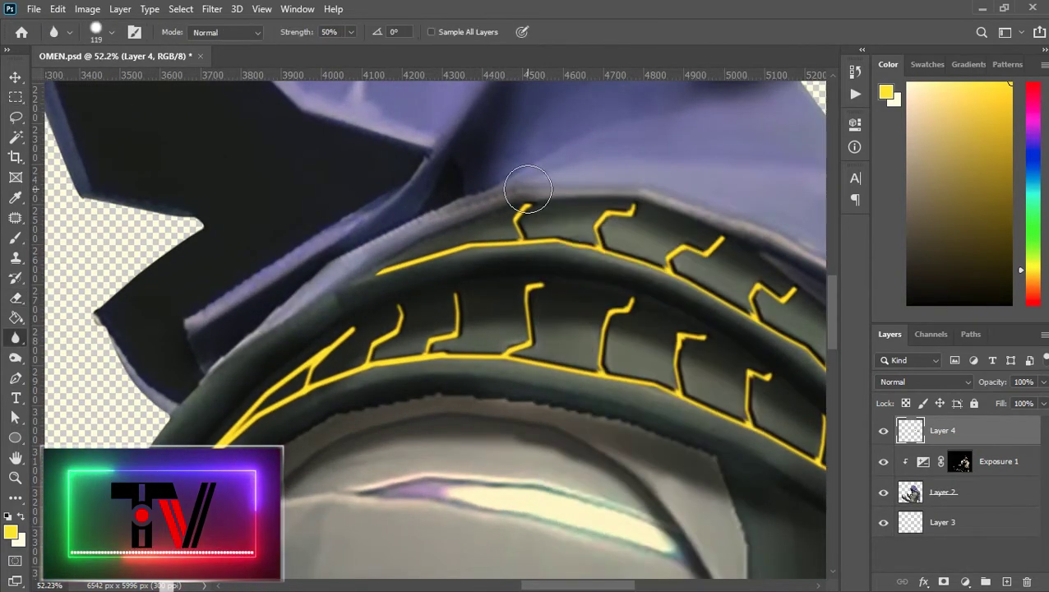
key(e)
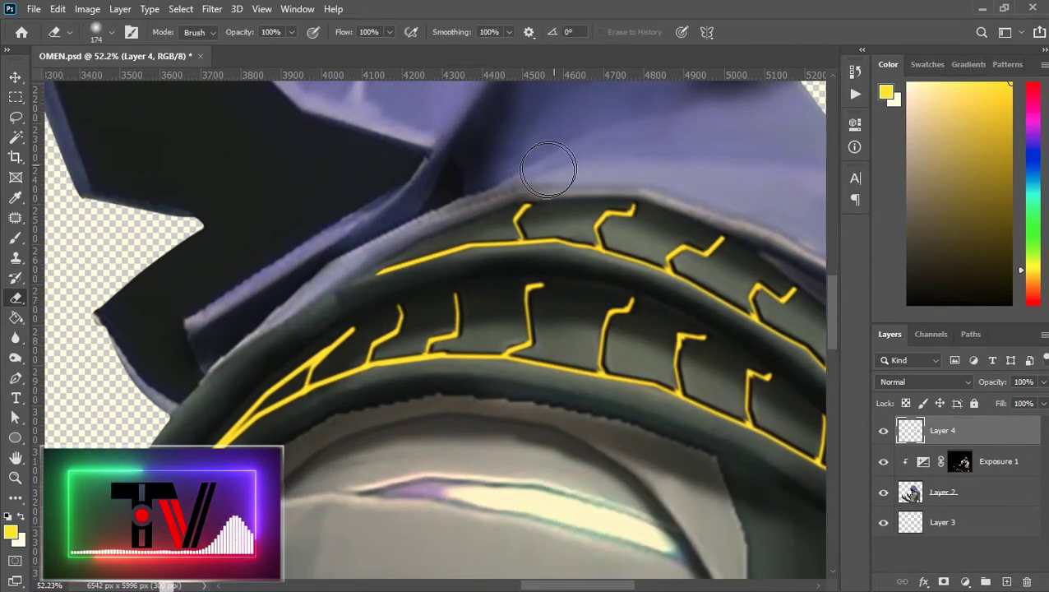
drag(748, 214, 641, 210)
drag(740, 294, 622, 192)
key(bracketleft)
key(bracketleft)
key(bracketleft)
key(bracketleft)
key(bracketleft)
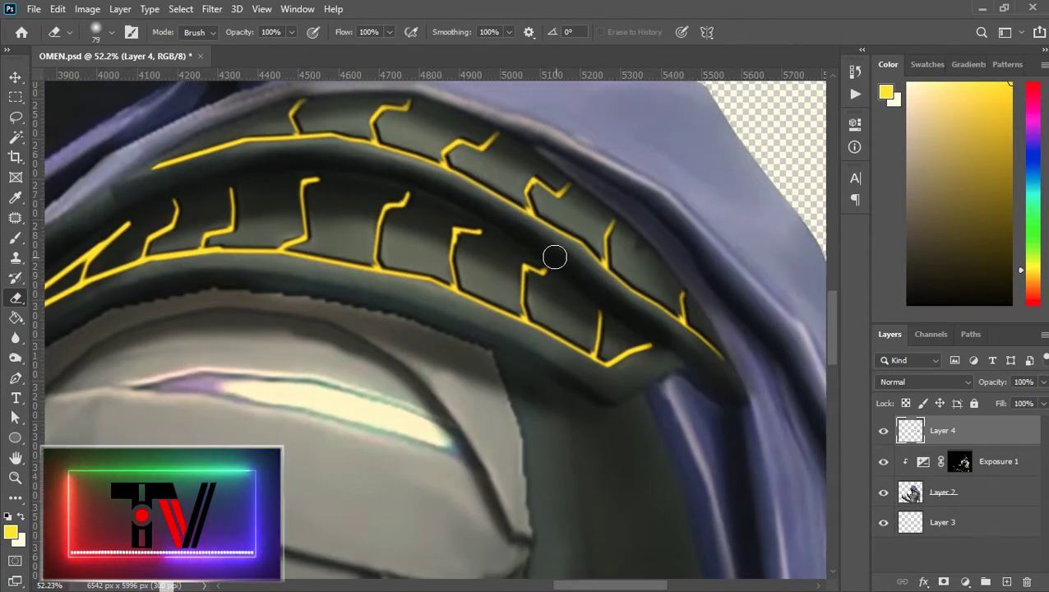
Step: Fade the converging front ends of the yellow strap lines with the soft Eraser at about 98 px
drag(329, 226, 562, 363)
drag(362, 350, 517, 316)
alt+right_click(461, 415)
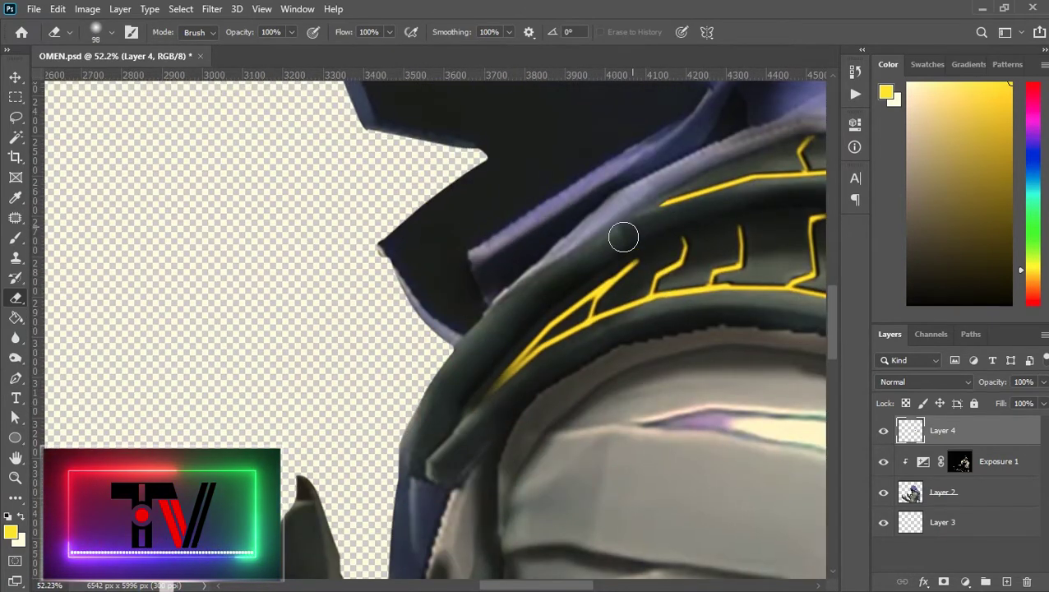
scroll(570, 369, up, 1)
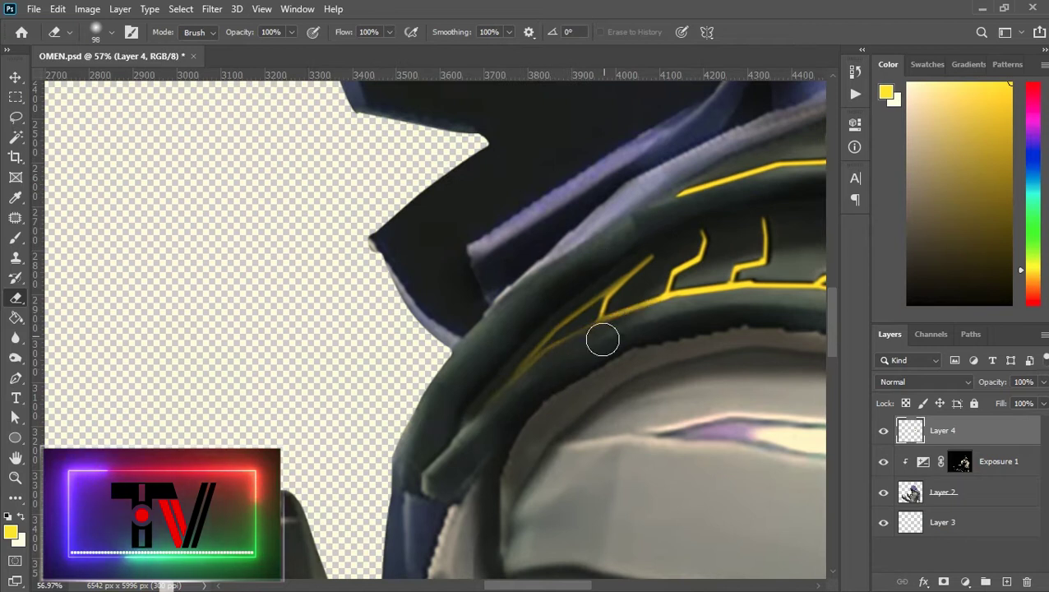
scroll(602, 340, down, 5)
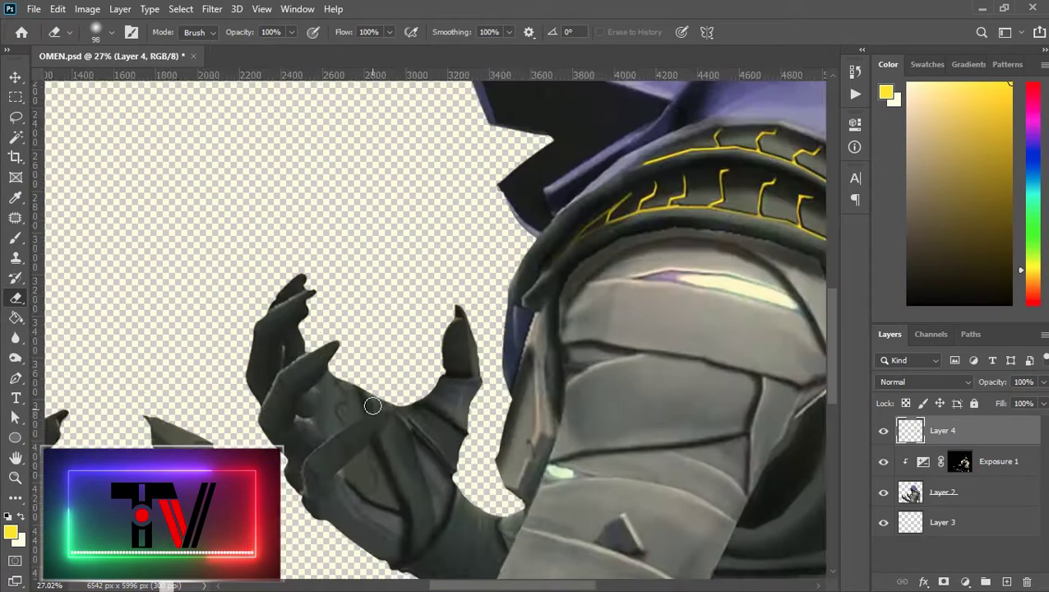
scroll(373, 405, up, 3)
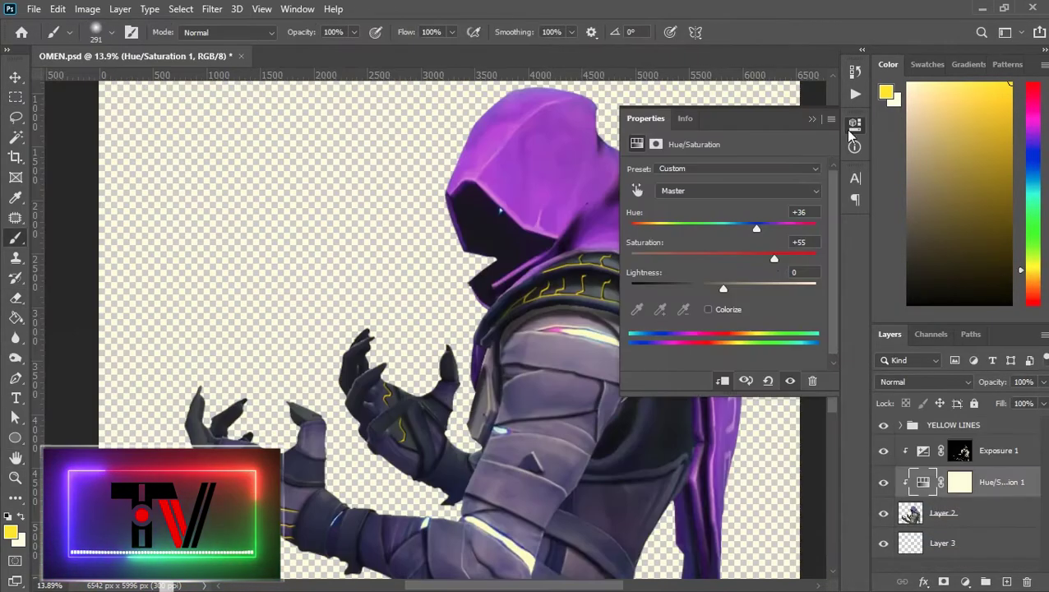
Step: Raise the Hue/Saturation 1 saturation to +77, fine-tune the hue and lower the lightness slightly
drag(756, 228, 760, 228)
drag(773, 258, 797, 257)
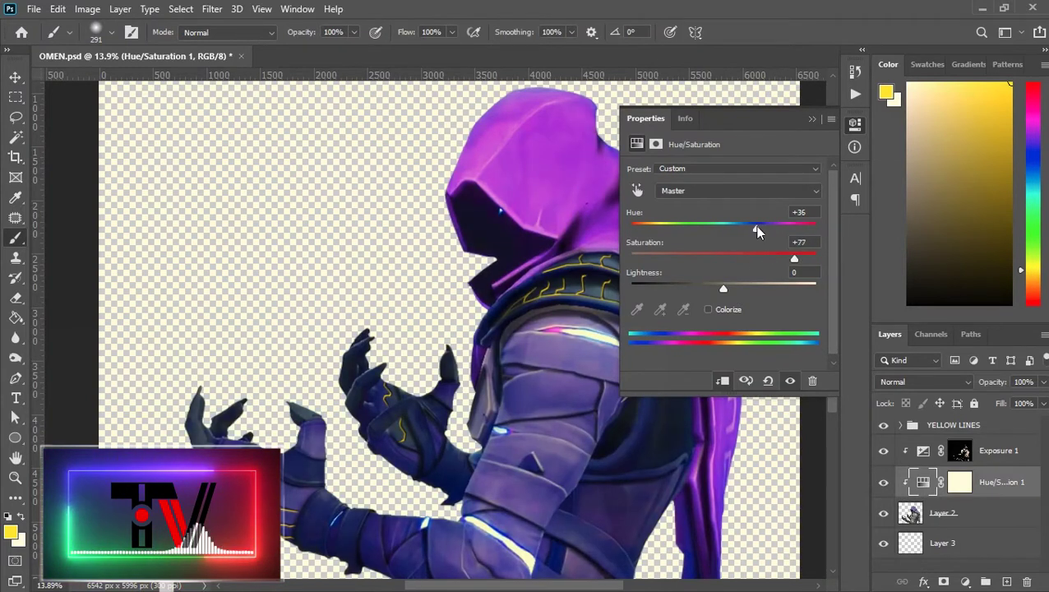
drag(731, 257, 757, 227)
drag(723, 288, 708, 288)
click(856, 125)
Step: Invert the Hue/Saturation 1 mask and paint white over the hood and its back to bring in the purple
click(959, 481)
key(ctrl+i)
alt+right_click(603, 153)
drag(604, 153, 590, 275)
mouse_move(590, 276)
mouse_down()
mouse_move(542, 231)
mouse_move(553, 282)
mouse_move(647, 322)
mouse_up()
alt+right_click(648, 322)
drag(588, 339, 697, 381)
mouse_move(712, 382)
mouse_down()
mouse_move(668, 255)
mouse_move(679, 351)
mouse_up()
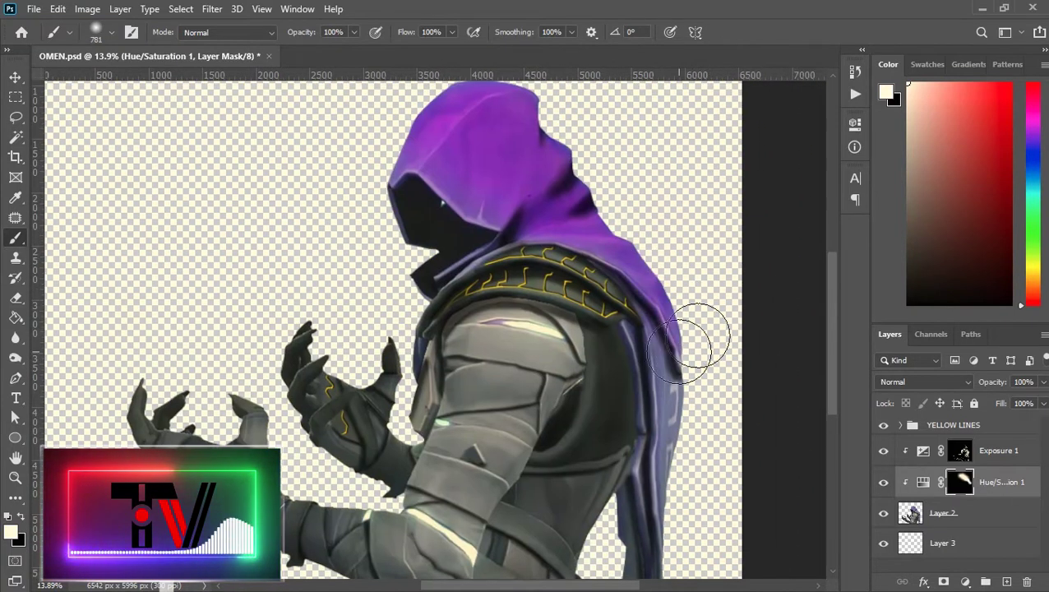
Step: Extend the purple over the hanging cape and collar edges on the Hue/Saturation 1 mask, using smaller brushes for narrow parts
drag(690, 430, 701, 313)
mouse_move(702, 314)
mouse_down()
mouse_move(693, 393)
mouse_move(655, 408)
mouse_move(625, 448)
mouse_up()
alt+right_click(694, 319)
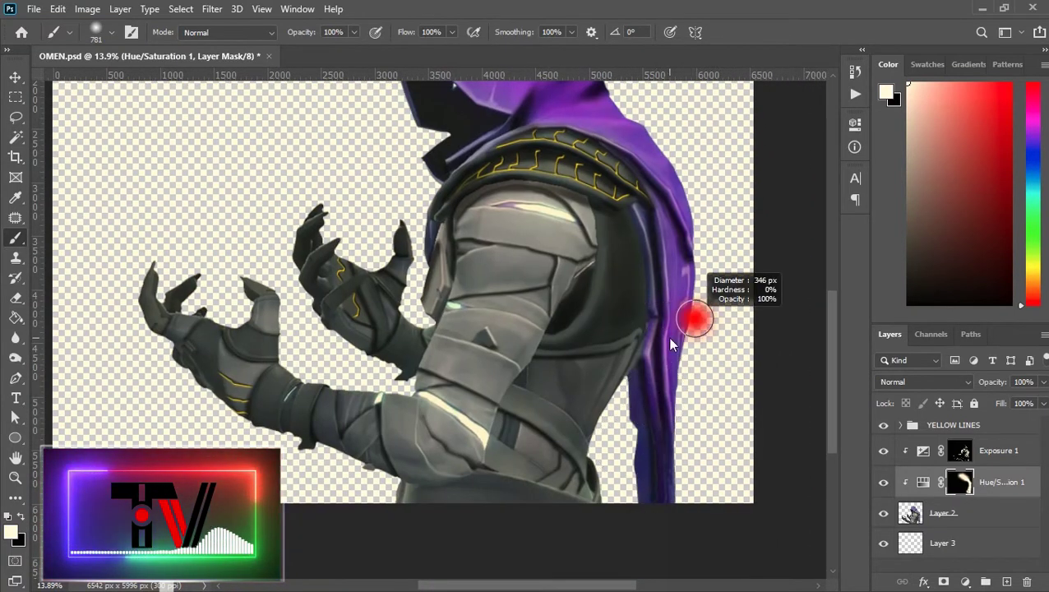
drag(670, 324, 664, 247)
alt+right_click(663, 217)
drag(643, 212, 670, 225)
drag(590, 126, 732, 258)
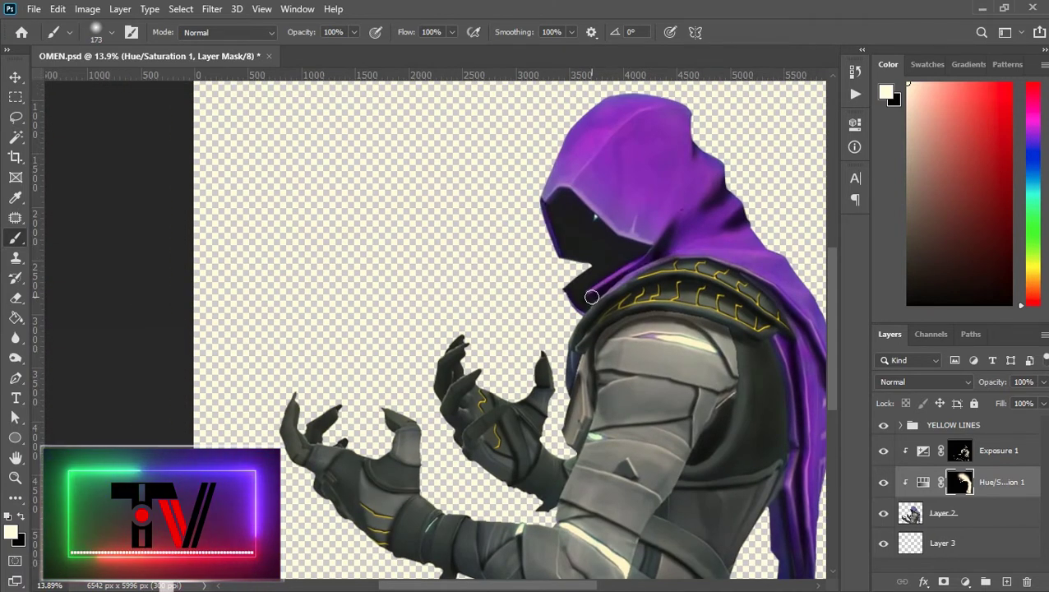
scroll(660, 253, down, 3)
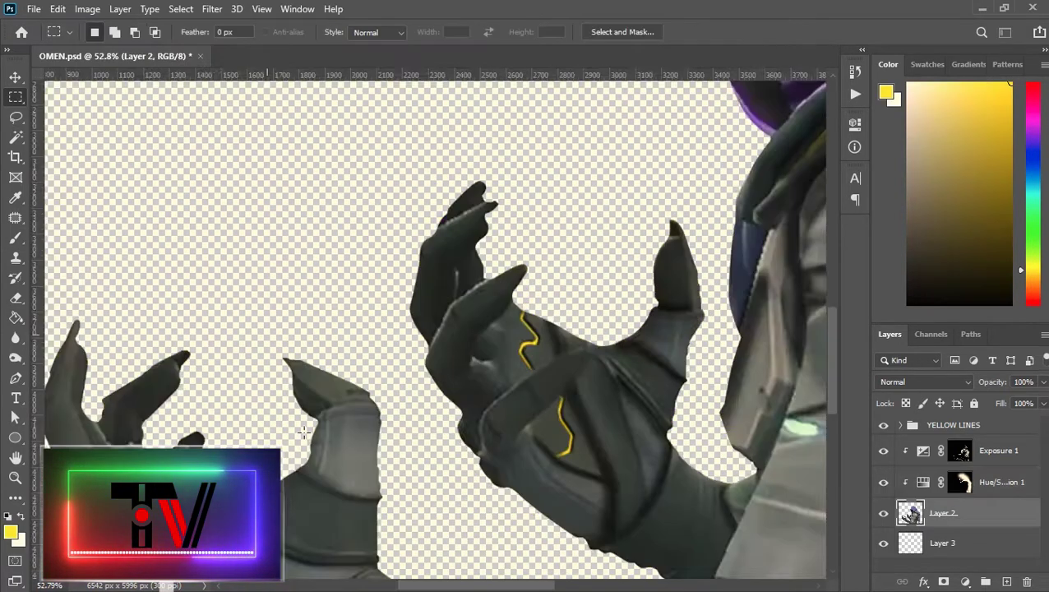
Step: Add a second Hue/Saturation adjustment above Hue/Saturation 1 and paint its red tint onto the fingers of both hands through its mask
scroll(248, 440, up, 5)
drag(249, 441, 525, 403)
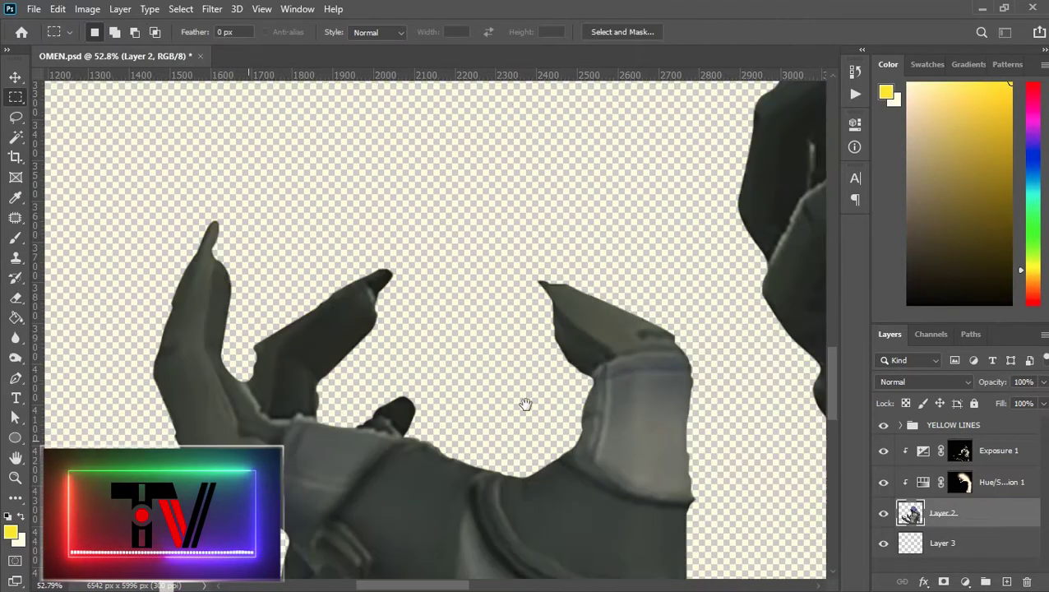
scroll(491, 411, down, 3)
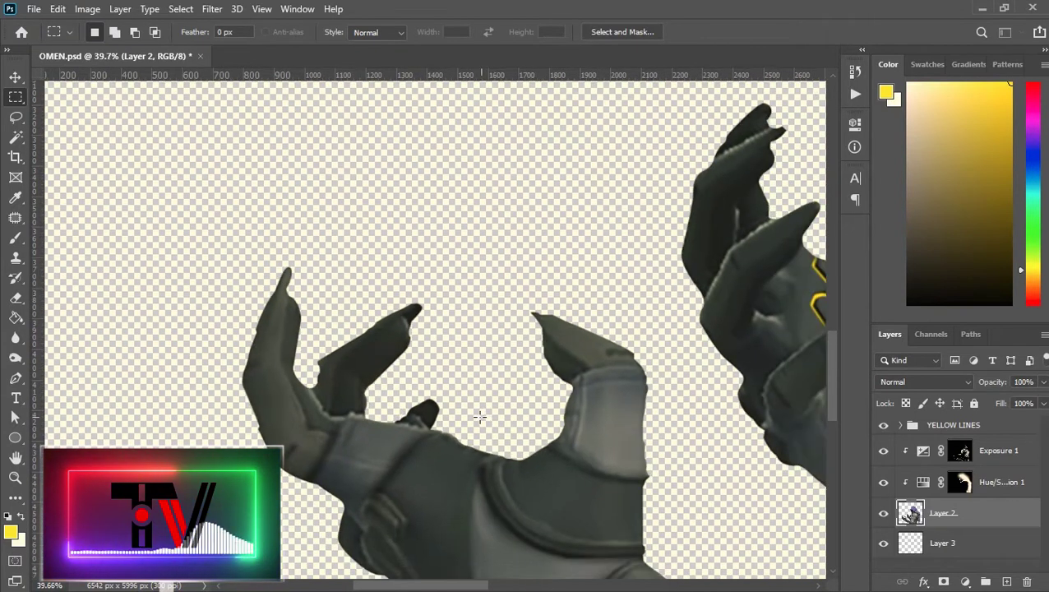
scroll(431, 434, down, 1)
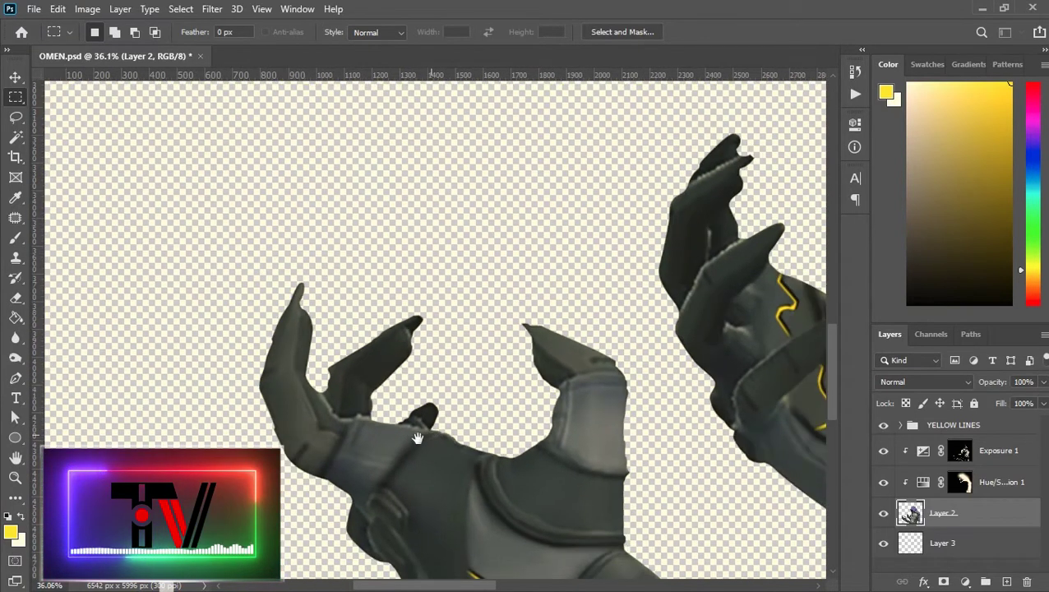
drag(417, 438, 396, 400)
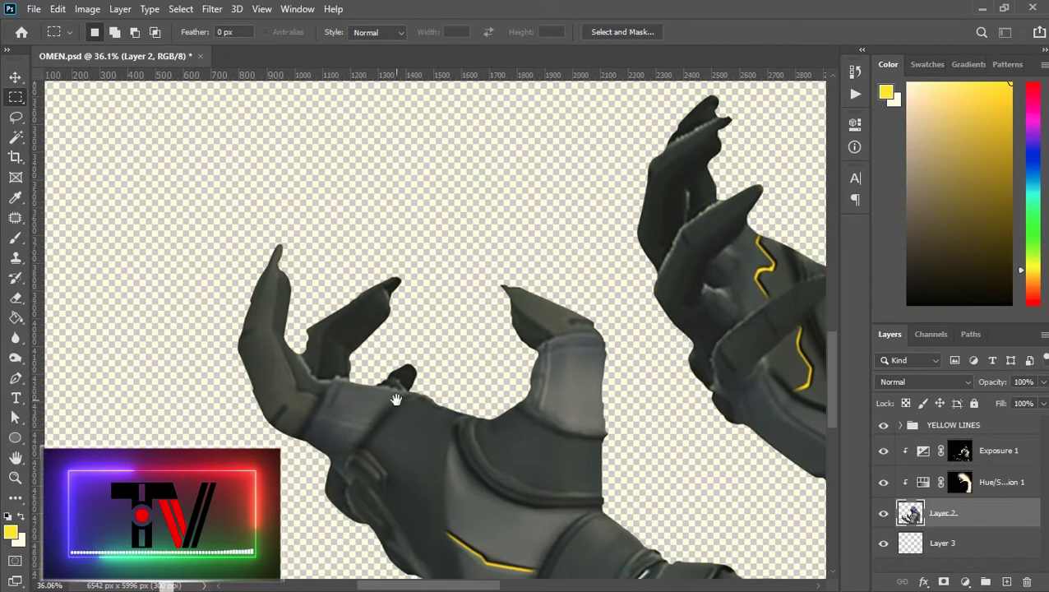
click(1007, 485)
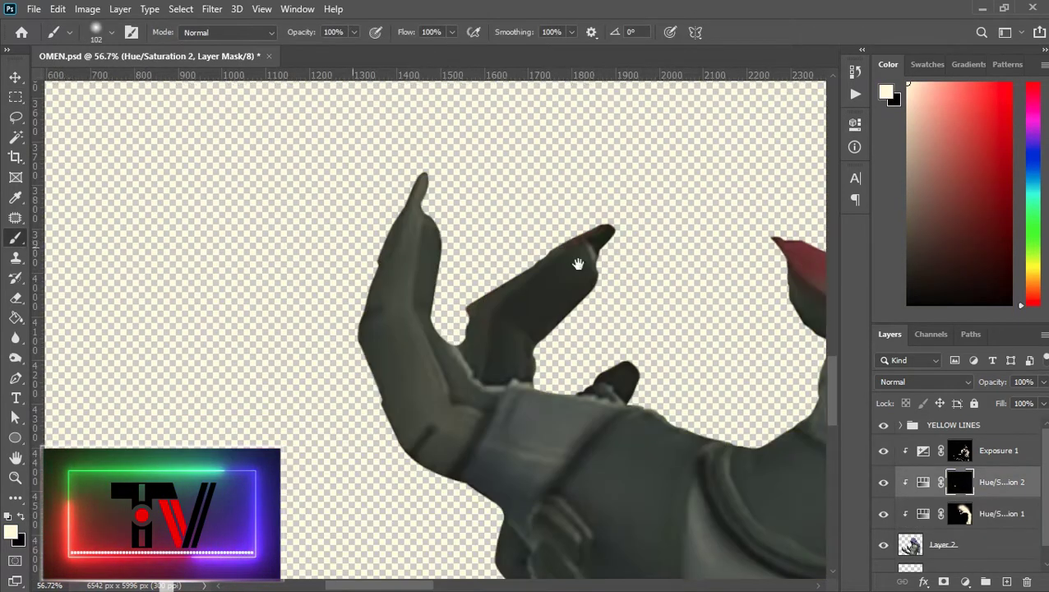
alt+right_click(425, 448)
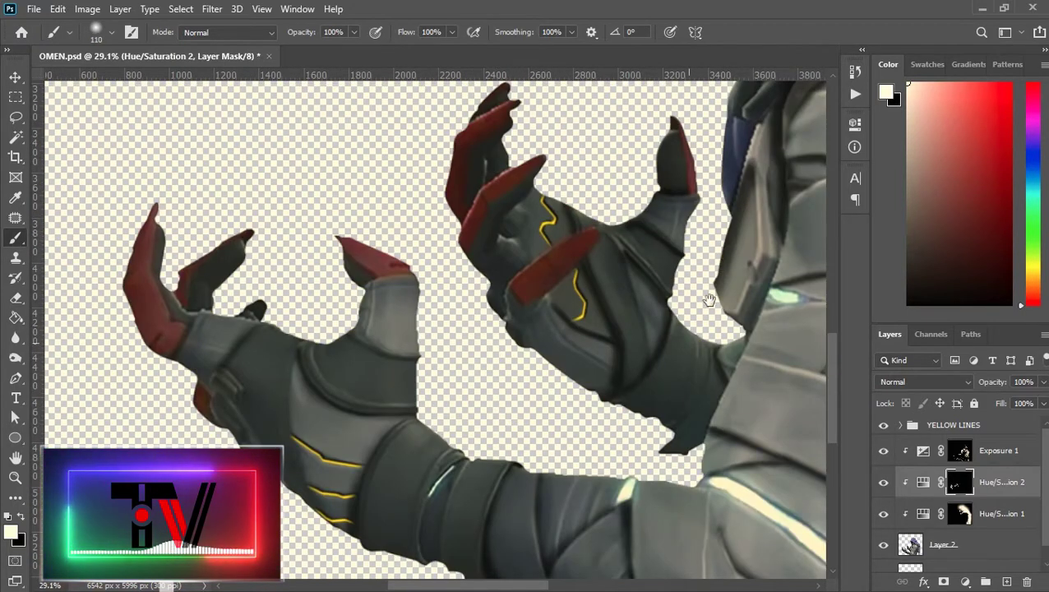
Step: Paint purple onto the lower hand's thumb base and the back of its glove on the Hue/Saturation 1 mask
drag(709, 300, 603, 346)
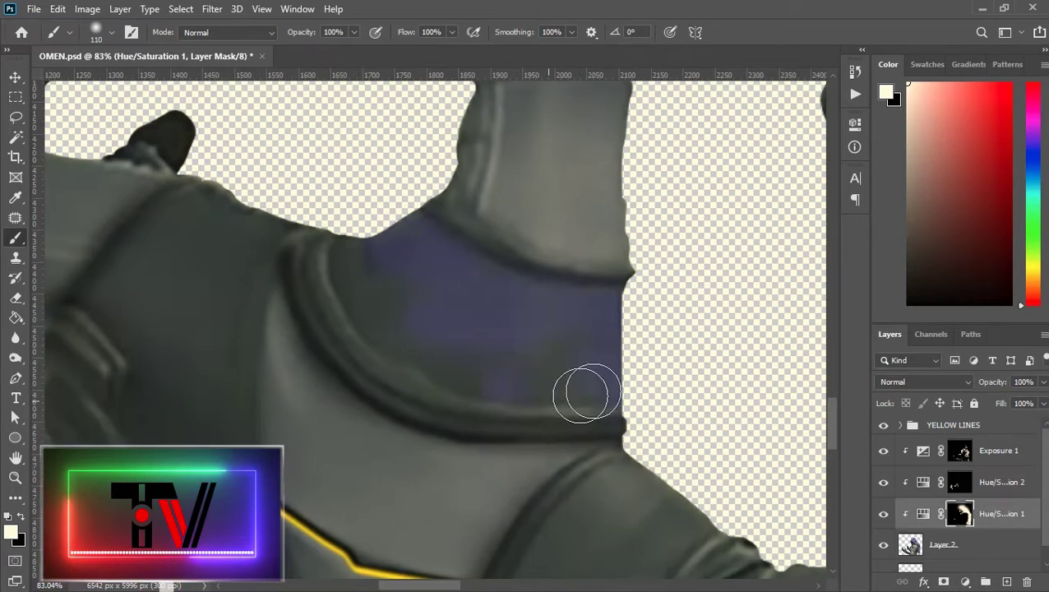
mouse_move(581, 392)
mouse_down()
mouse_move(396, 381)
mouse_move(343, 342)
mouse_up()
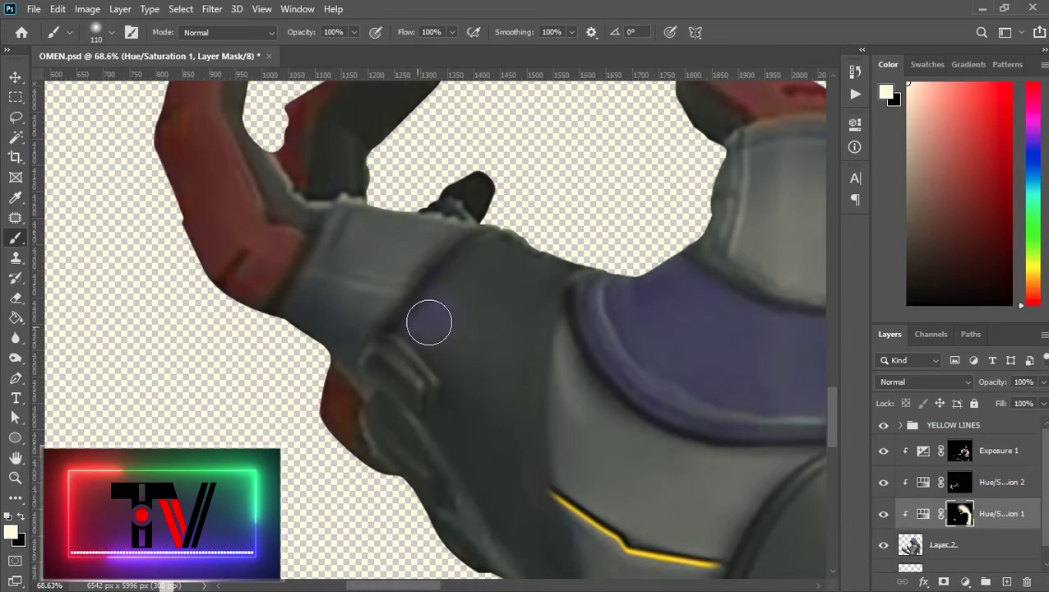
drag(428, 320, 459, 377)
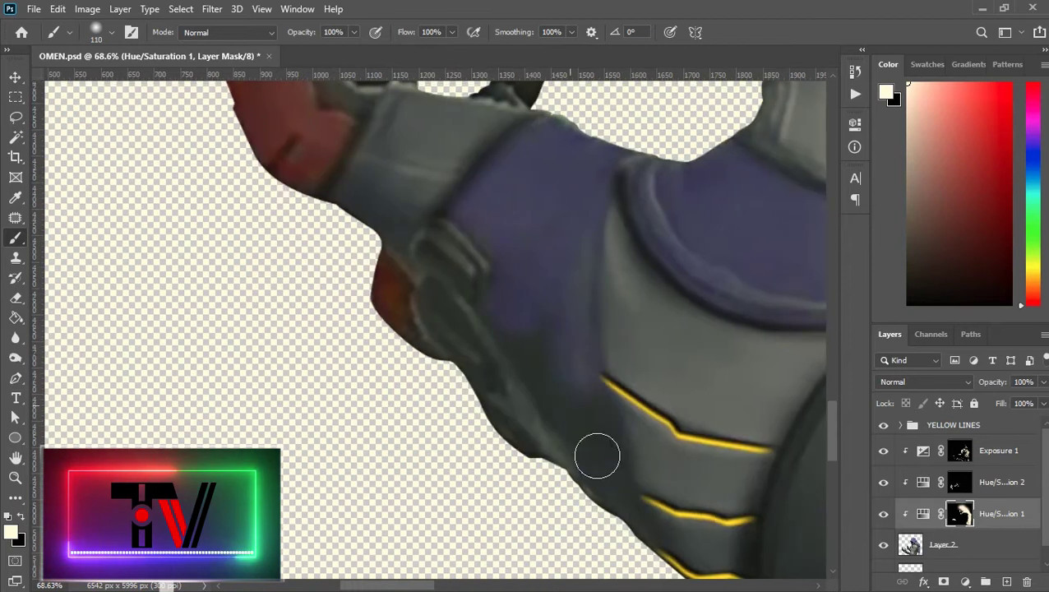
drag(597, 455, 581, 450)
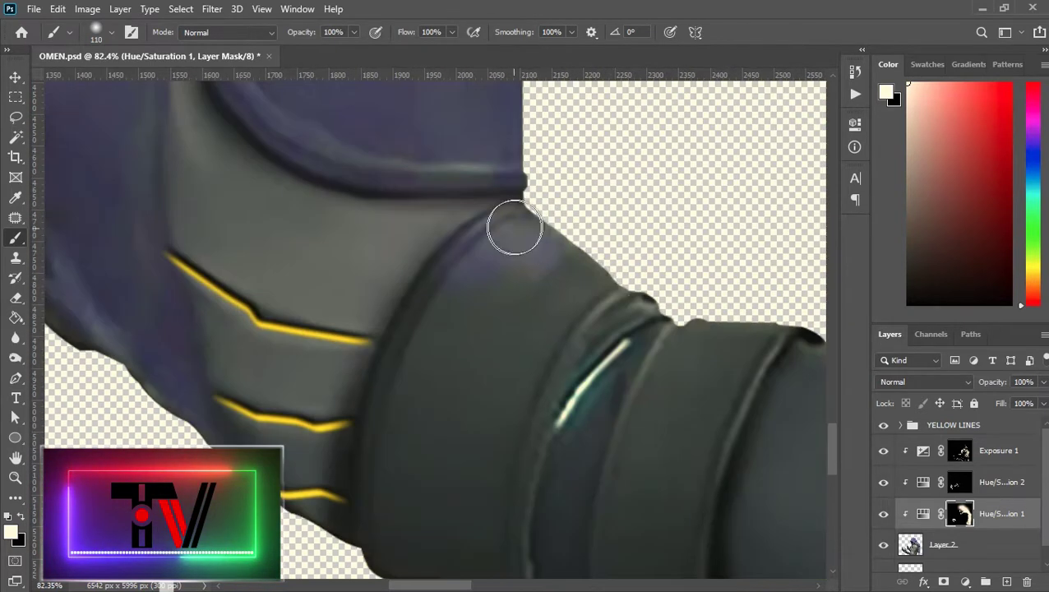
Step: Tint the lower hand's wrist cuff and the adjoining forearm band purple on the Hue/Saturation 1 mask
drag(516, 227, 462, 403)
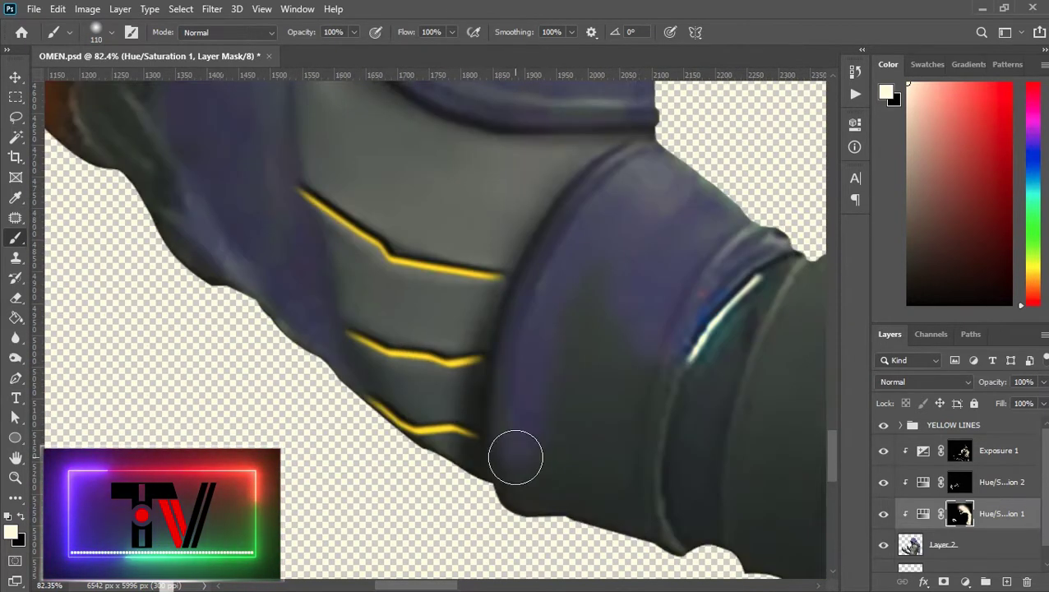
drag(612, 401, 354, 386)
scroll(549, 329, down, 2)
alt+right_click(550, 281)
drag(550, 281, 492, 411)
drag(492, 411, 564, 269)
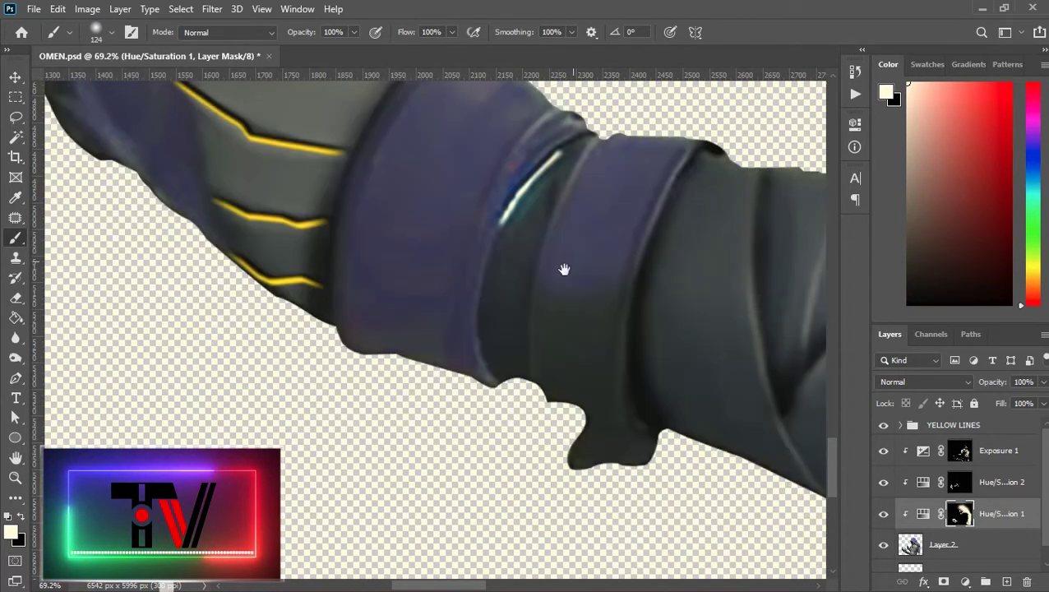
Step: Paint purple onto the thumb base and diagonal palm strap of the raised hand on the Hue/Saturation 1 mask
scroll(574, 266, down, 5)
drag(658, 145, 575, 469)
scroll(625, 411, up, 4)
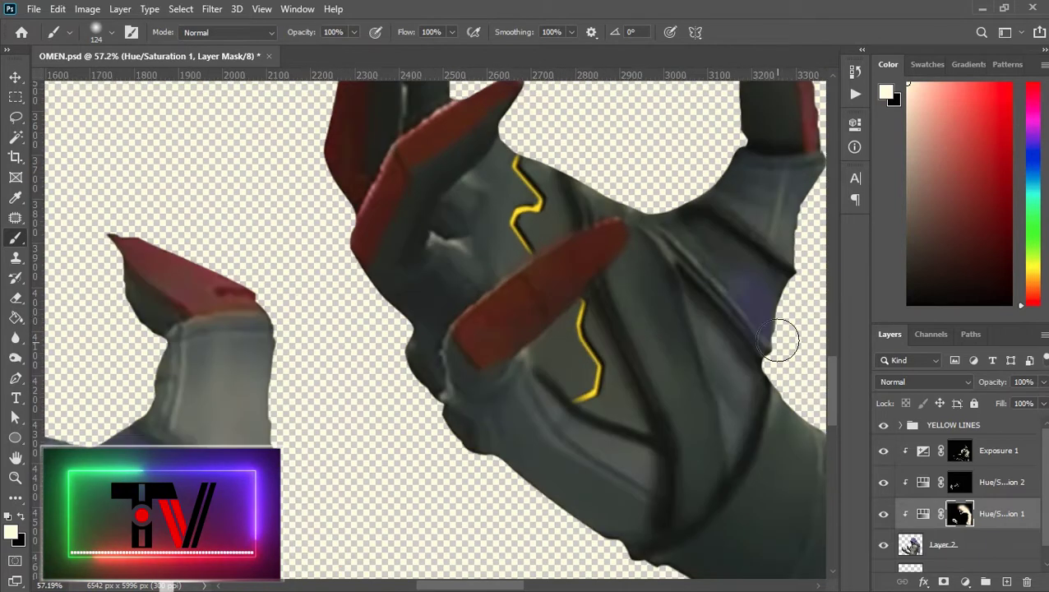
mouse_move(772, 333)
mouse_down()
mouse_move(679, 229)
mouse_move(602, 227)
mouse_move(637, 292)
mouse_up()
right_click(690, 430)
drag(681, 430, 633, 161)
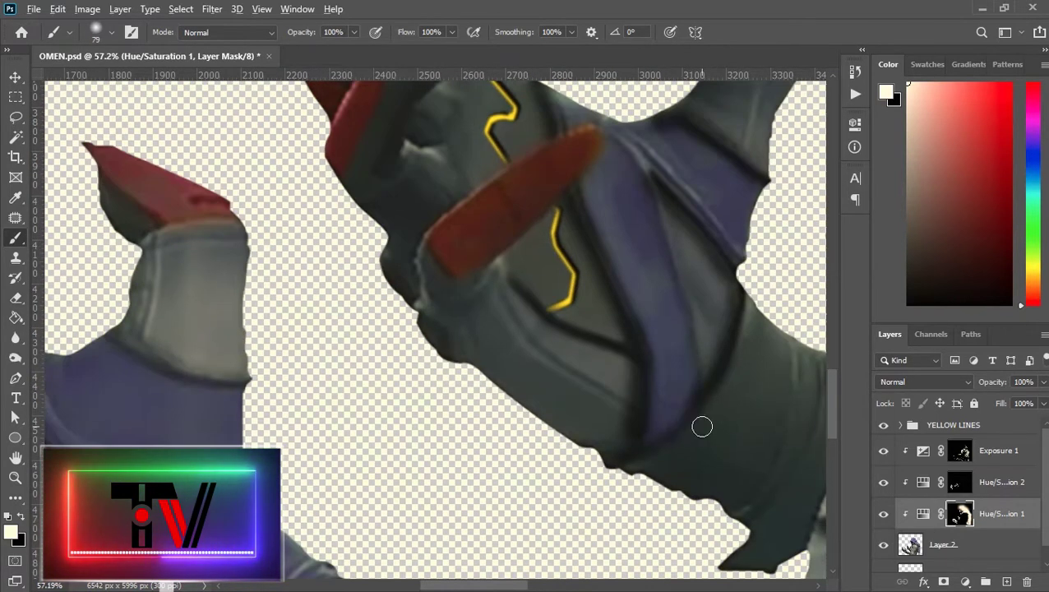
Step: Cover the raised hand's wrist and forearm cuff with purple using a larger brush
scroll(702, 426, up, 2)
drag(765, 370, 667, 332)
drag(649, 275, 565, 460)
scroll(672, 386, down, 2)
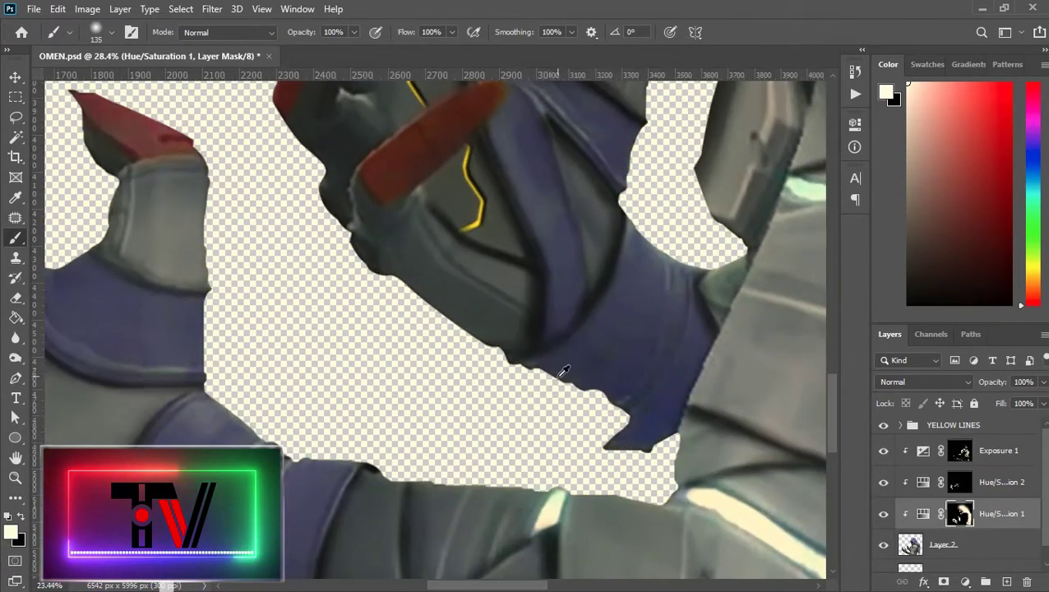
Step: Paint a thin purple band along the curved torso seam and clean its edges with black on the mask
scroll(564, 371, down, 3)
scroll(647, 388, up, 8)
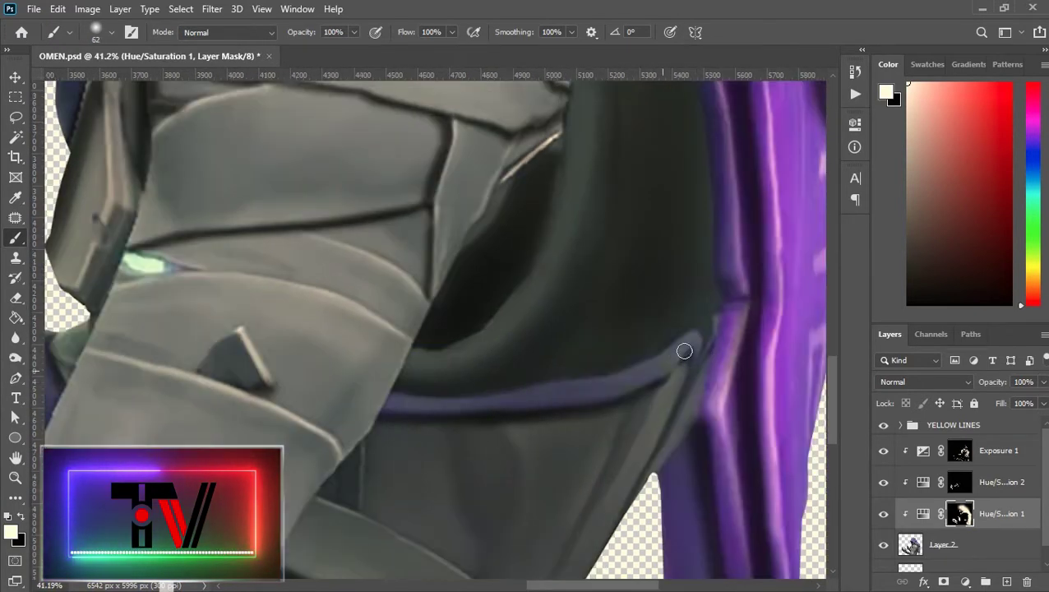
key(x)
drag(144, 334, 316, 247)
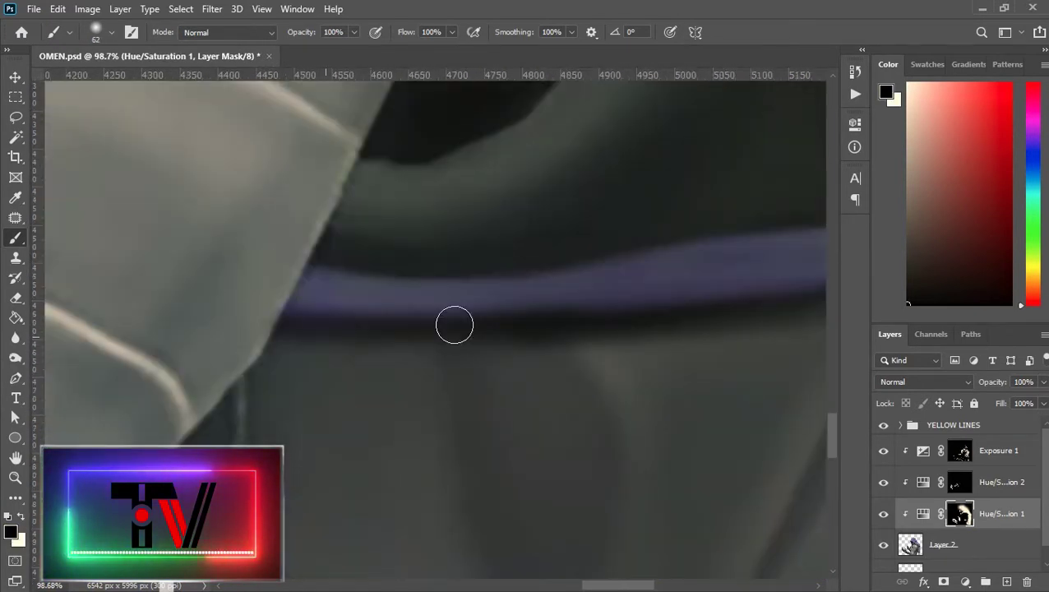
drag(629, 301, 280, 370)
scroll(629, 302, down, 4)
alt+click(501, 346)
Step: Paint the curved waist belt purple on the Hue/Saturation 1 mask and trim the overspill with black
scroll(502, 346, up, 3)
key(x)
drag(429, 330, 473, 245)
alt+right_click(478, 315)
mouse_move(478, 316)
mouse_down()
mouse_move(674, 389)
mouse_move(764, 501)
mouse_up()
drag(764, 505, 632, 408)
alt+right_click(633, 407)
key(x)
mouse_move(363, 312)
mouse_down()
mouse_move(311, 213)
mouse_move(435, 321)
mouse_up()
drag(544, 166, 604, 271)
Step: Tint the narrow straps above and below the waist belt orange-red on the Hue/Saturation 2 mask, keeping the belt purple
key(alt+])
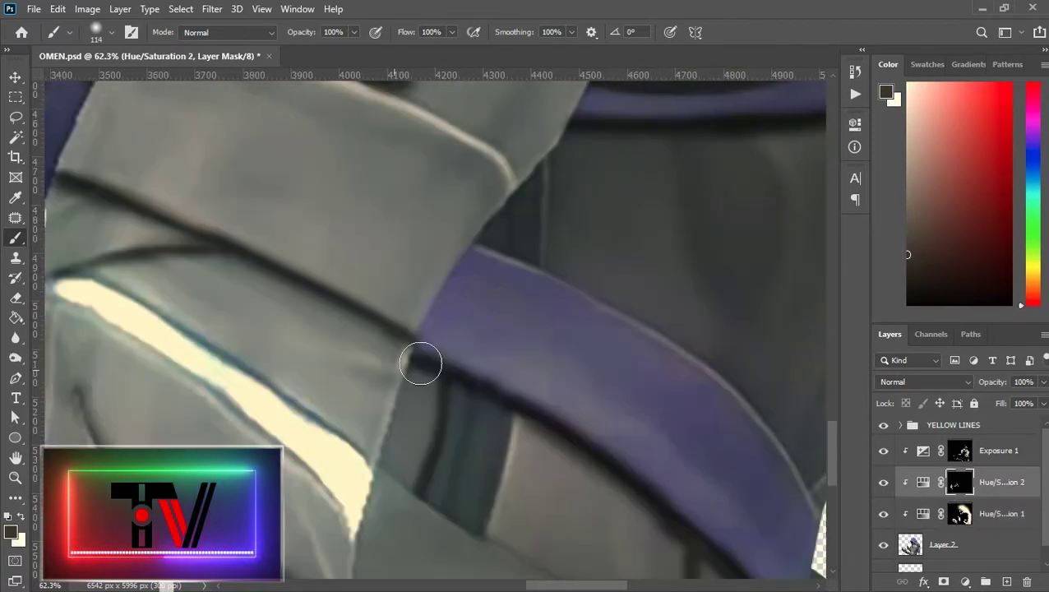
drag(457, 455, 469, 518)
scroll(582, 355, up, 2)
scroll(582, 355, left, 1)
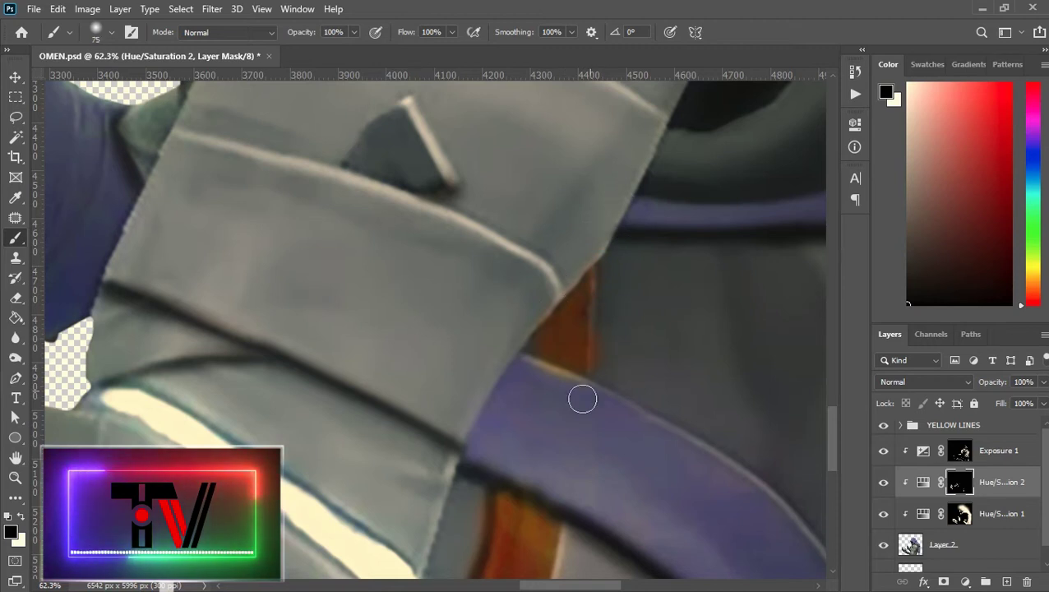
scroll(586, 395, down, 2)
scroll(489, 397, left, 1)
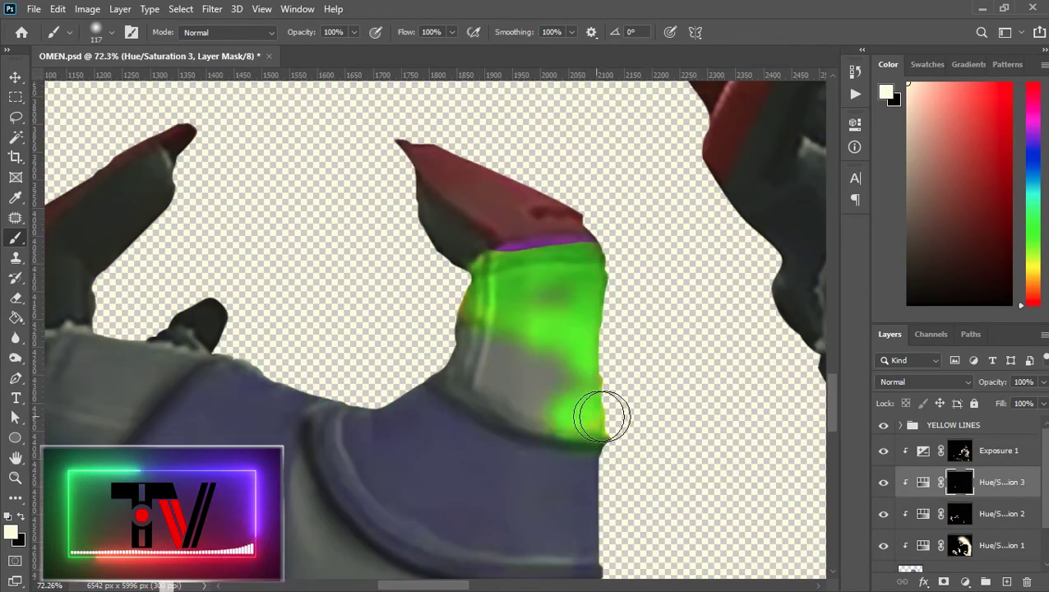
Step: Paint bright green over the lower hand's thumb joint on the Hue/Saturation 3 mask, and select the Exposure 1 mask
mouse_move(603, 417)
mouse_down()
mouse_move(533, 276)
mouse_move(558, 227)
mouse_up()
right_click(557, 227)
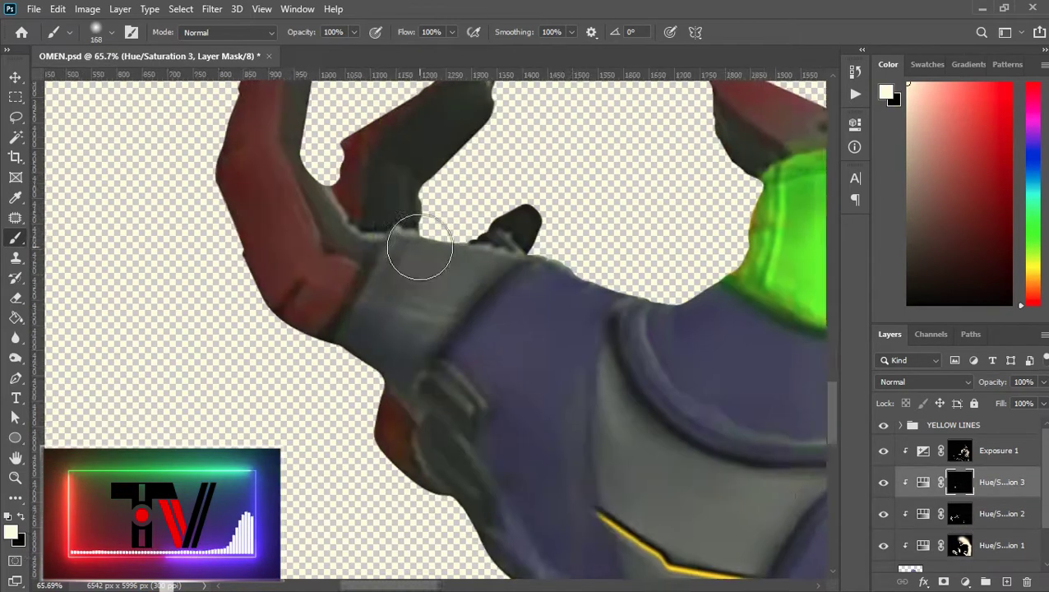
drag(957, 482, 962, 440)
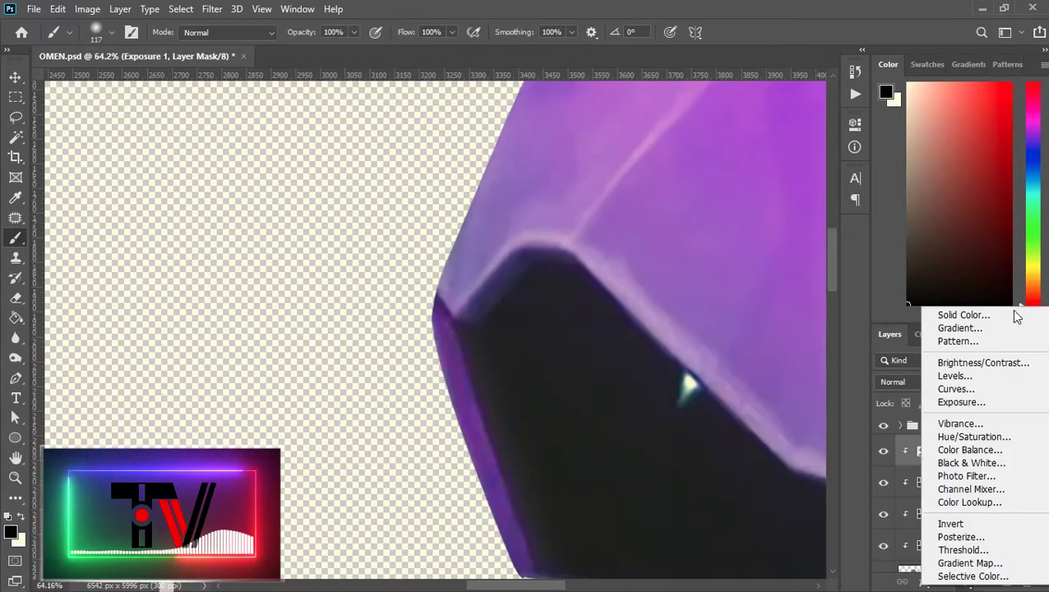
Step: Add a clipped cream Color Fill layer above Exposure 1 and mask it to highlight lines along the bandage edges and cloak folds
click(901, 311)
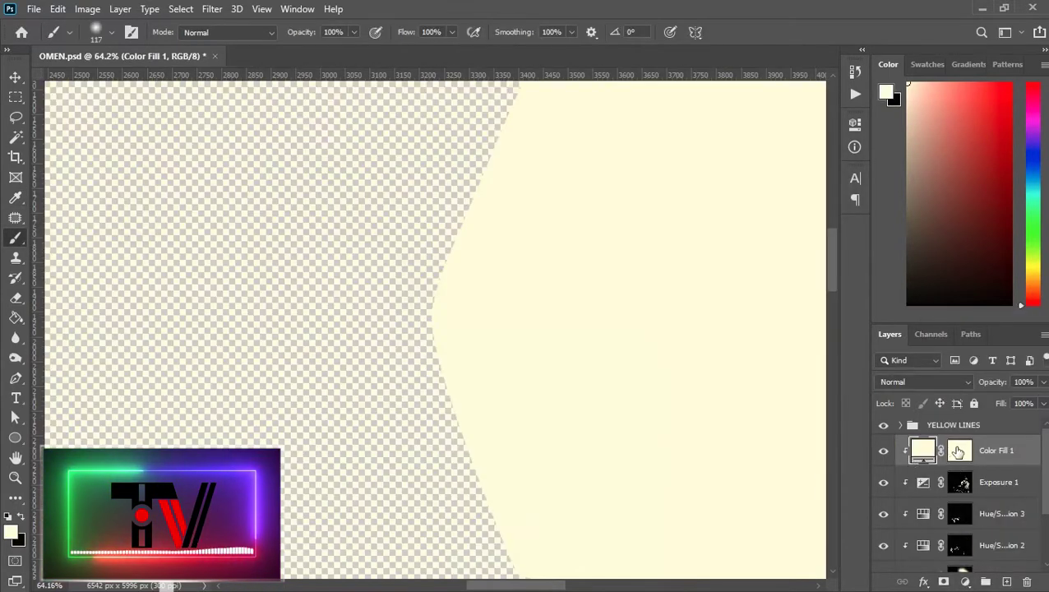
key(x)
right_click(543, 251)
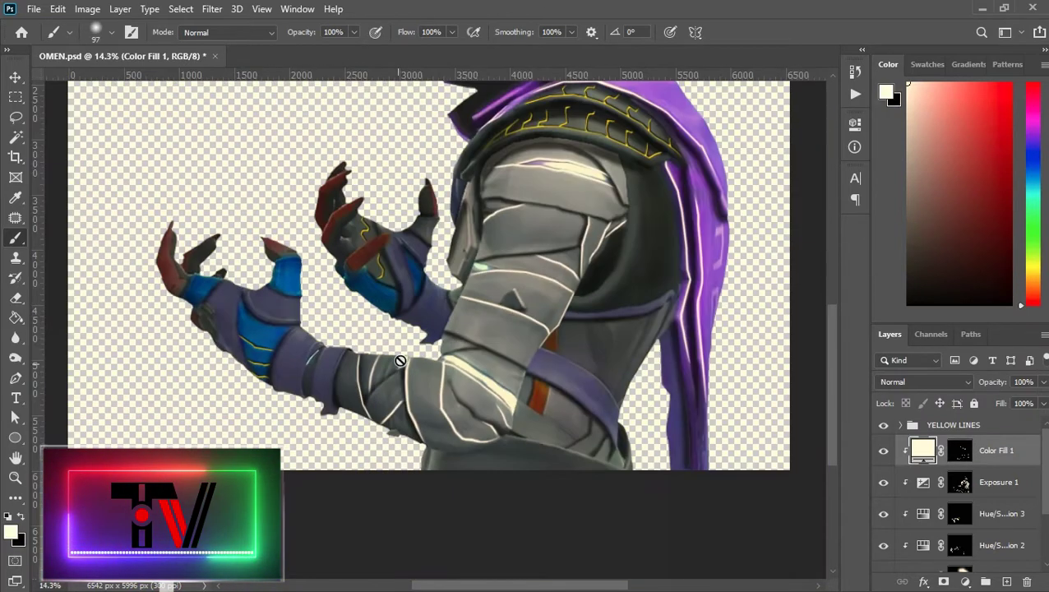
drag(434, 331, 467, 303)
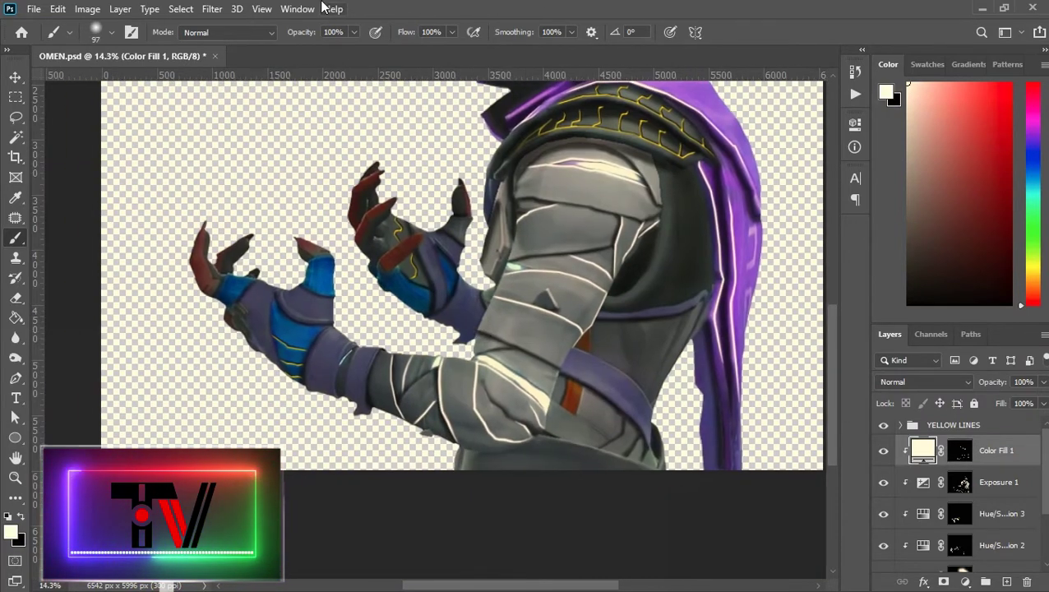
Step: Convert the Color Fill 1 layer to a smart object and apply a Gaussian Blur with a 41.5 pixel radius
click(213, 9)
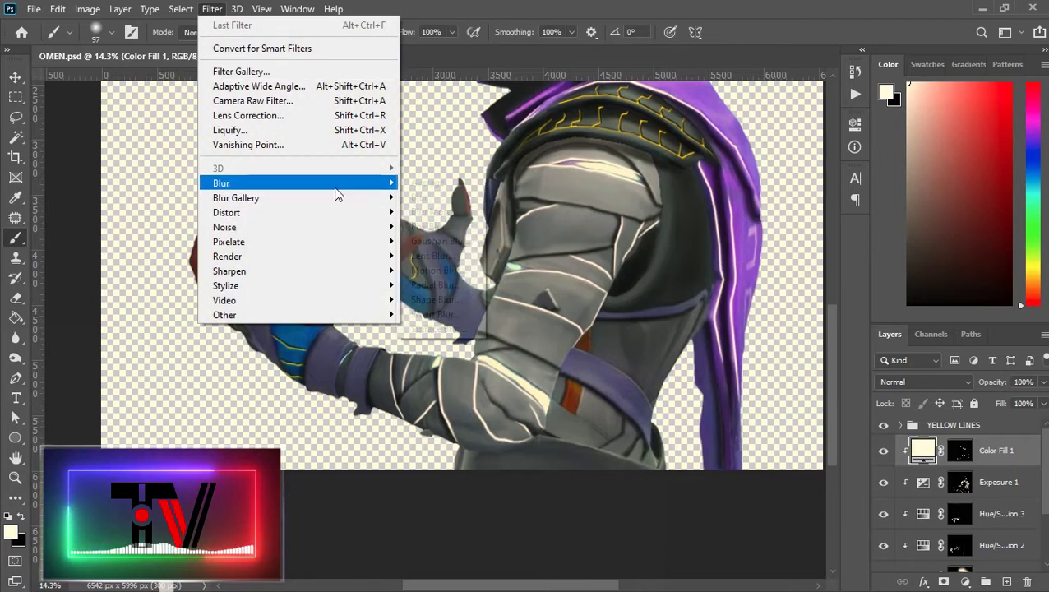
mouse_move(367, 189)
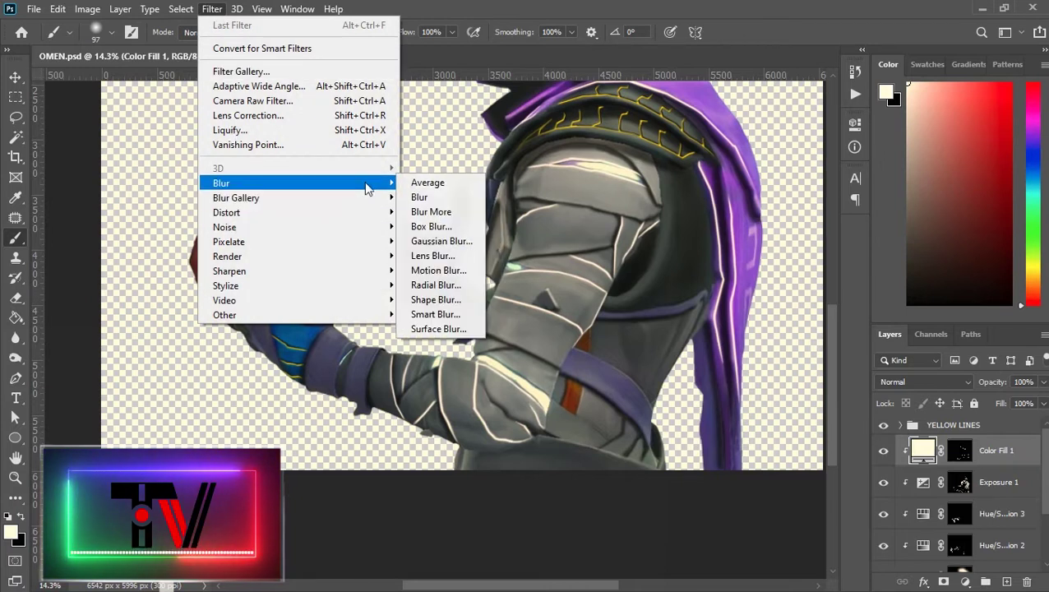
click(442, 241)
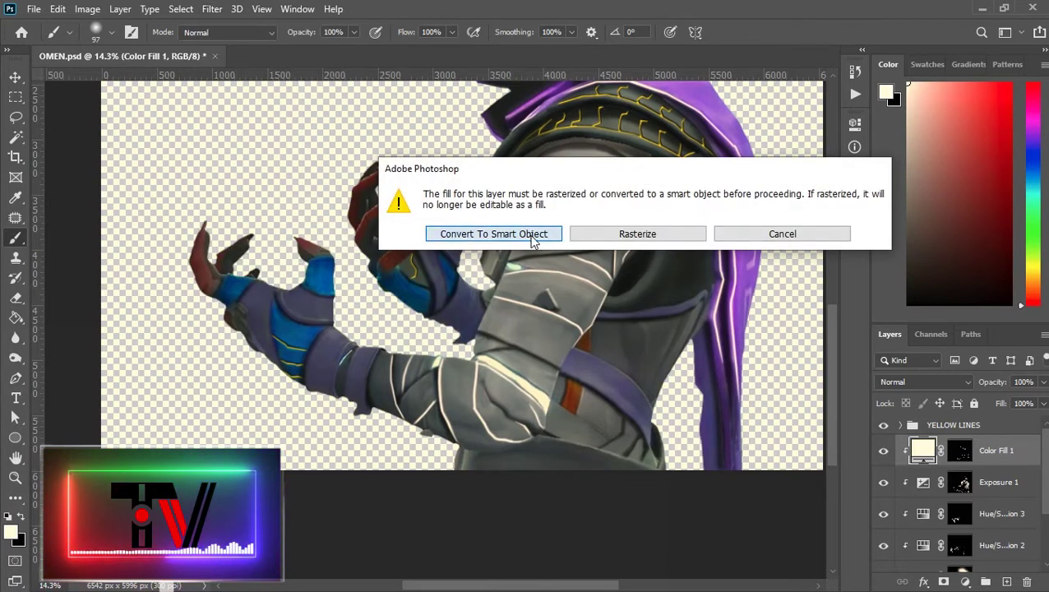
click(494, 234)
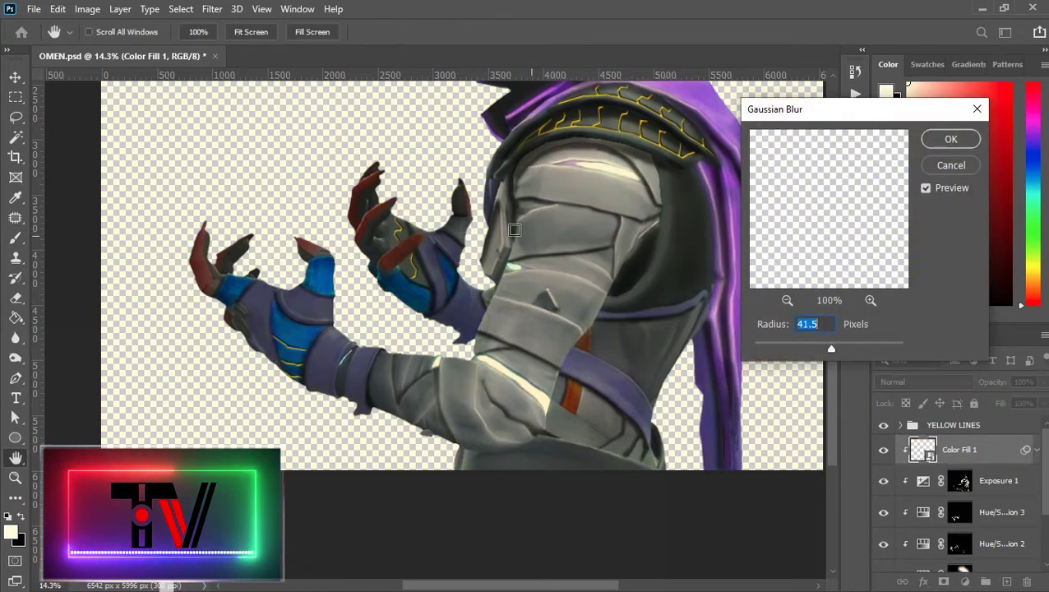
key(ctrl+plus)
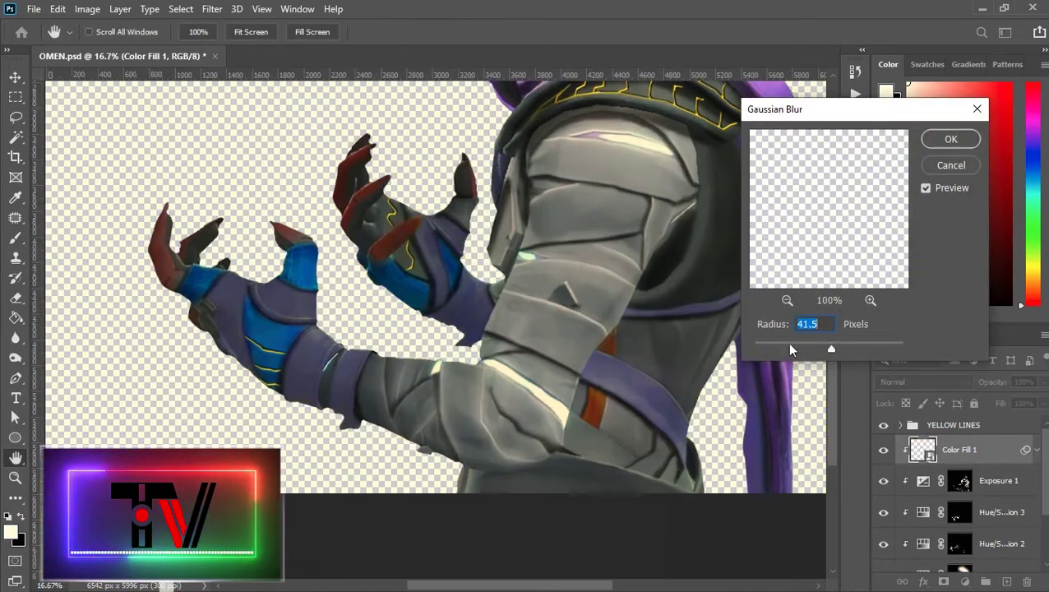
click(791, 344)
drag(814, 340, 833, 345)
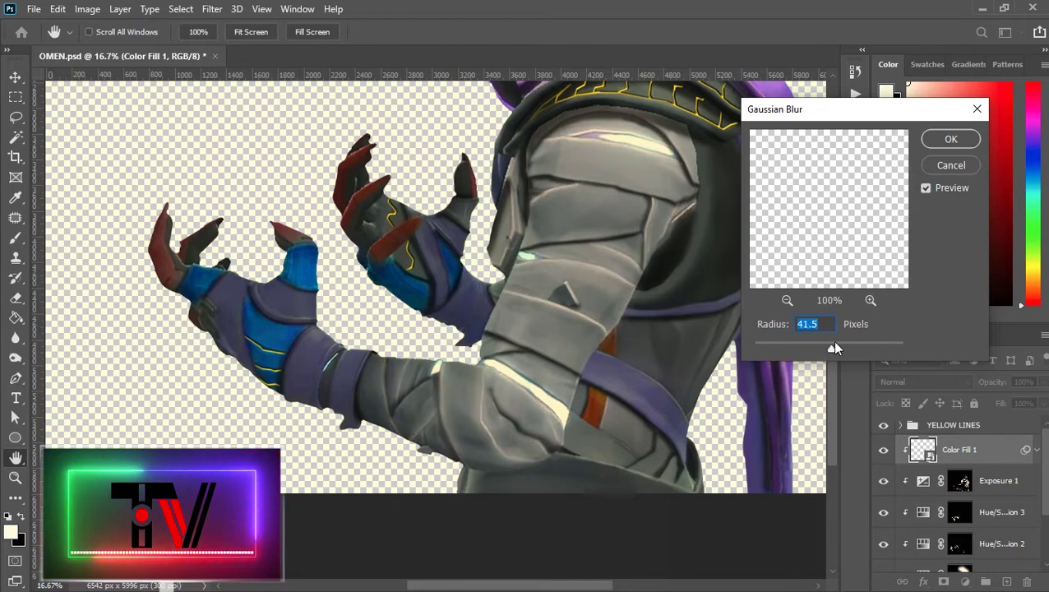
click(958, 140)
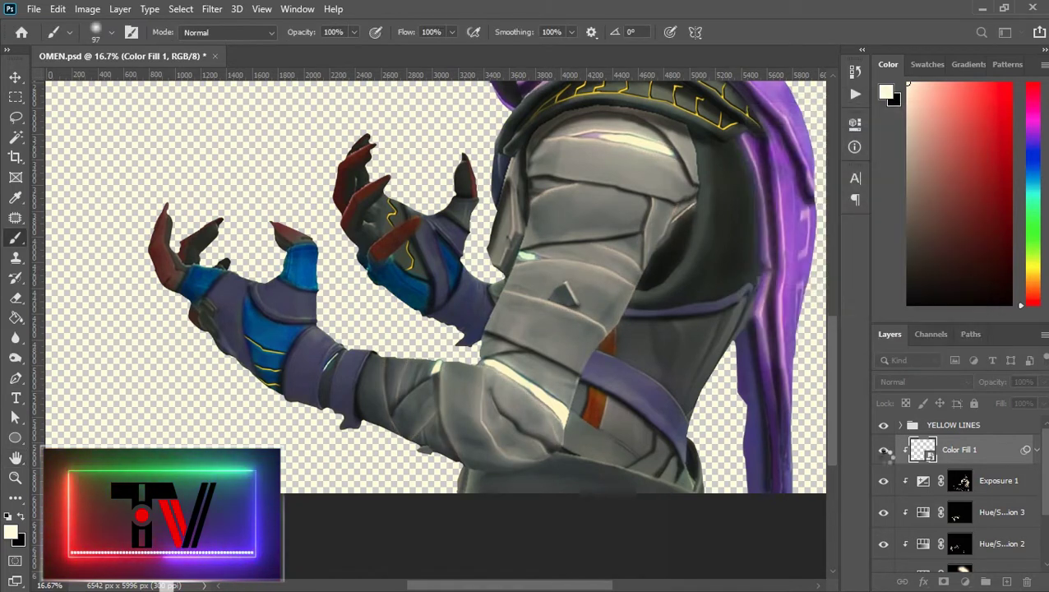
Step: Compare the artwork with the blurred Color Fill 1 highlights hidden and shown, both close up and at full view
click(884, 451)
click(883, 451)
click(884, 450)
scroll(661, 309, down, 4)
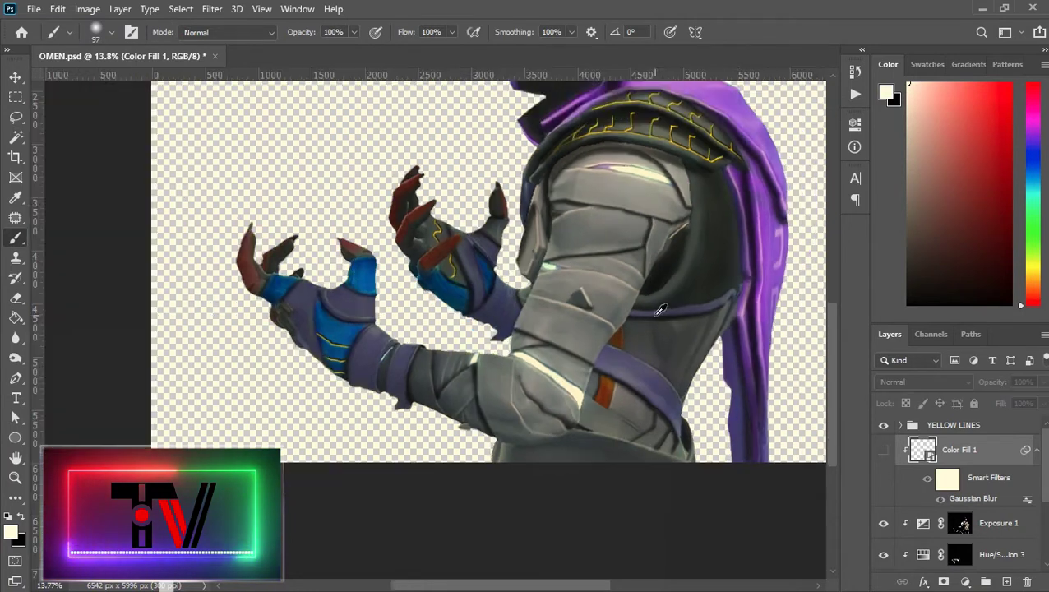
click(883, 453)
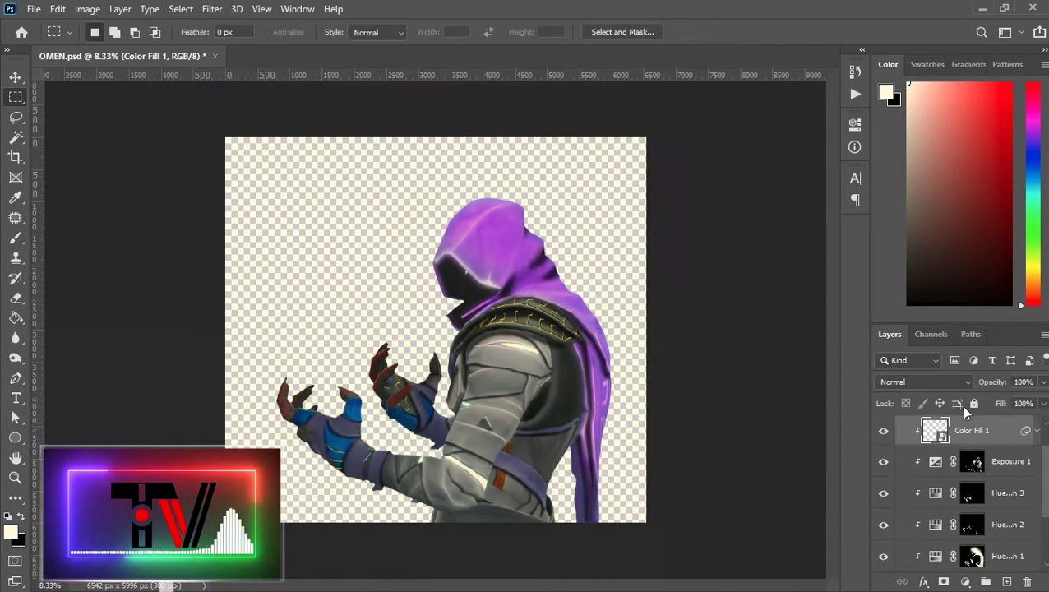
scroll(997, 461, up, 1)
click(883, 469)
click(883, 470)
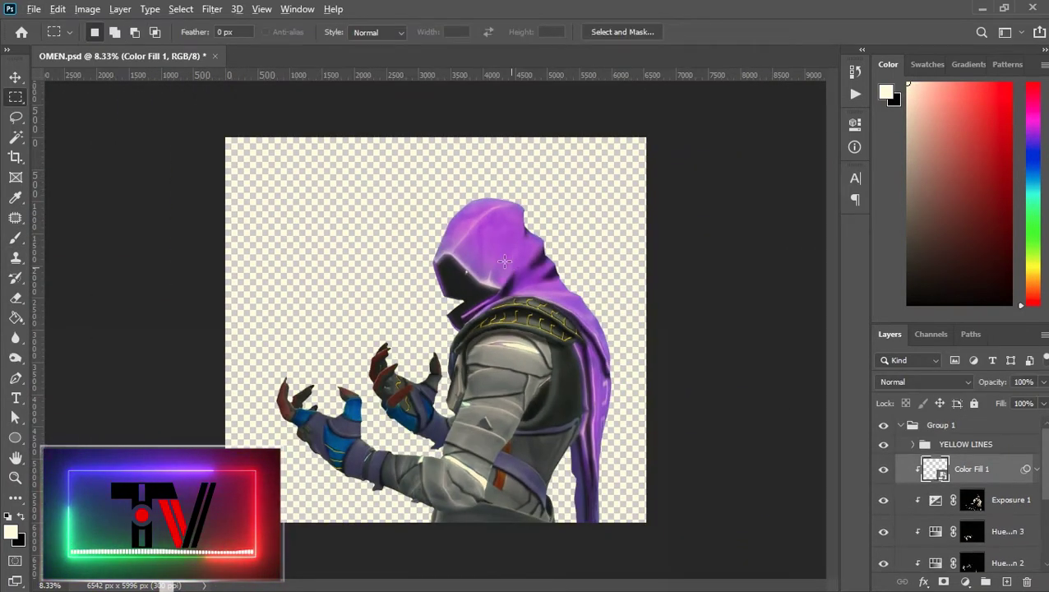
Step: Add a layer mask to Color Fill 1 and mask out a small area of glow near the hood with black
scroll(505, 261, up, 10)
drag(585, 242, 546, 285)
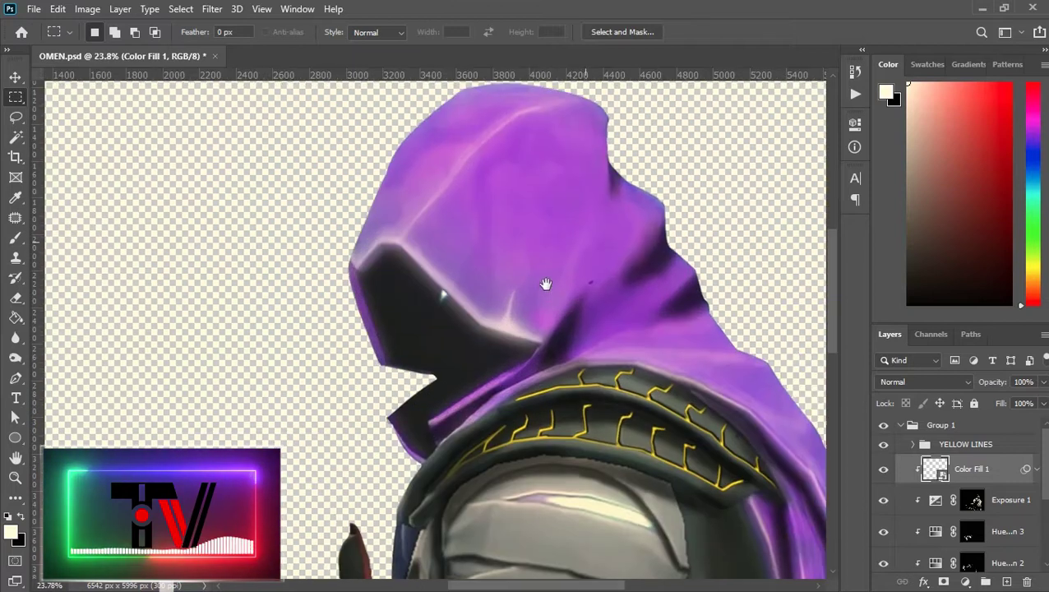
click(944, 582)
key(b)
key(x)
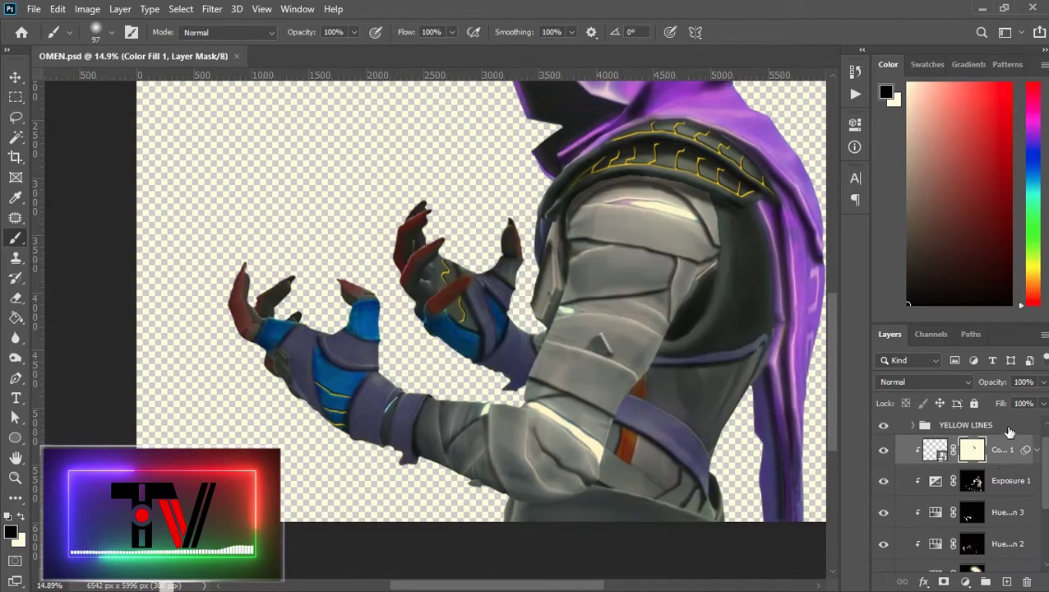
Step: On a new layer clipped above Color Fill 1, paint bright yellow over the shoulder highlight and the bandage edge behind the upper arm
key(ctrl+shift+n)
key(Return)
scroll(436, 329, up, 2)
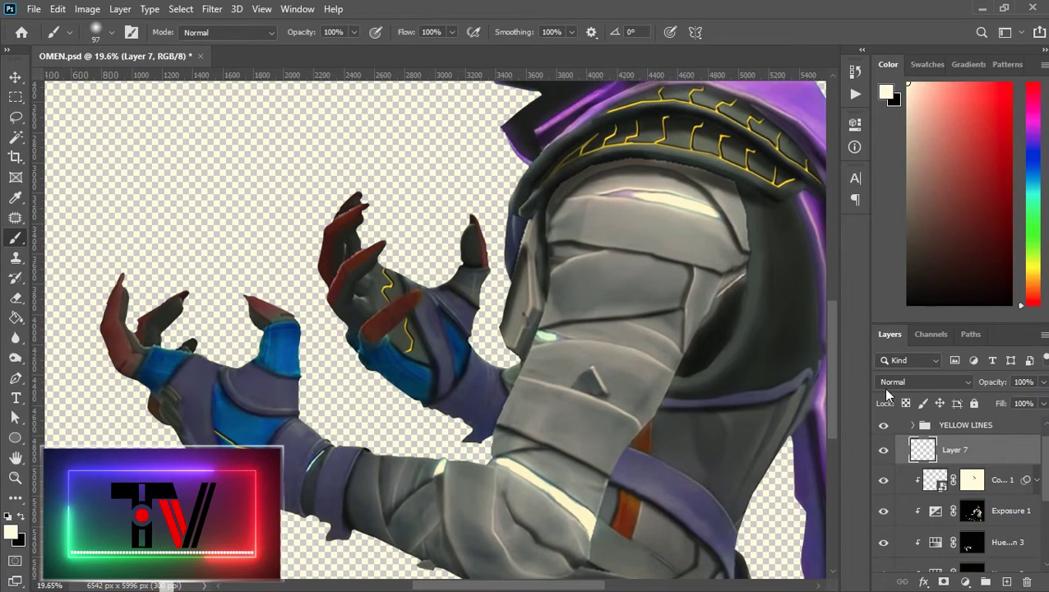
click(12, 532)
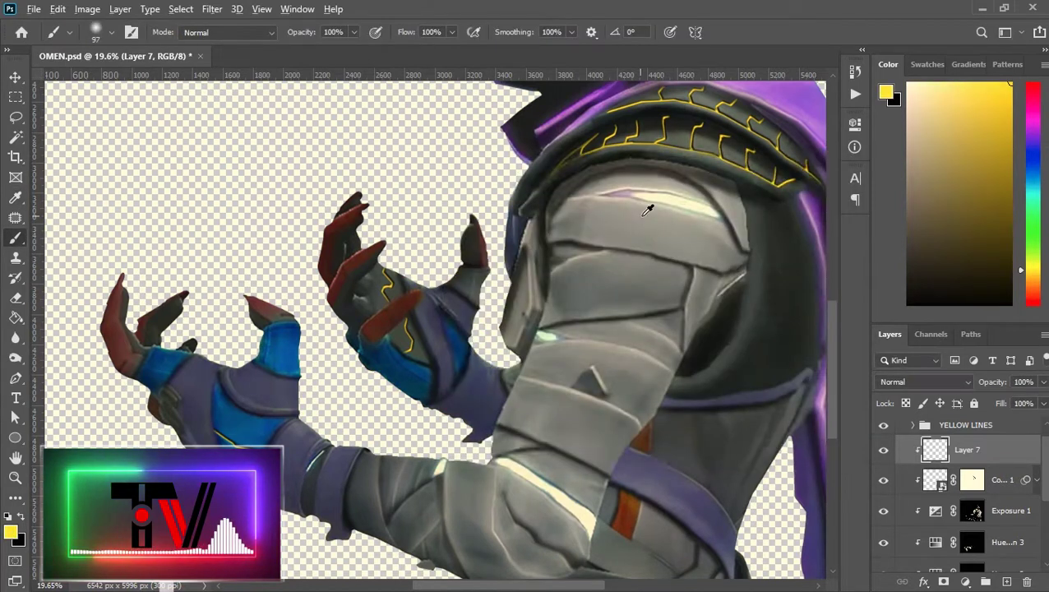
scroll(649, 206, up, 3)
mouse_move(421, 239)
mouse_down()
mouse_move(562, 235)
mouse_move(712, 306)
mouse_up()
drag(682, 302, 635, 350)
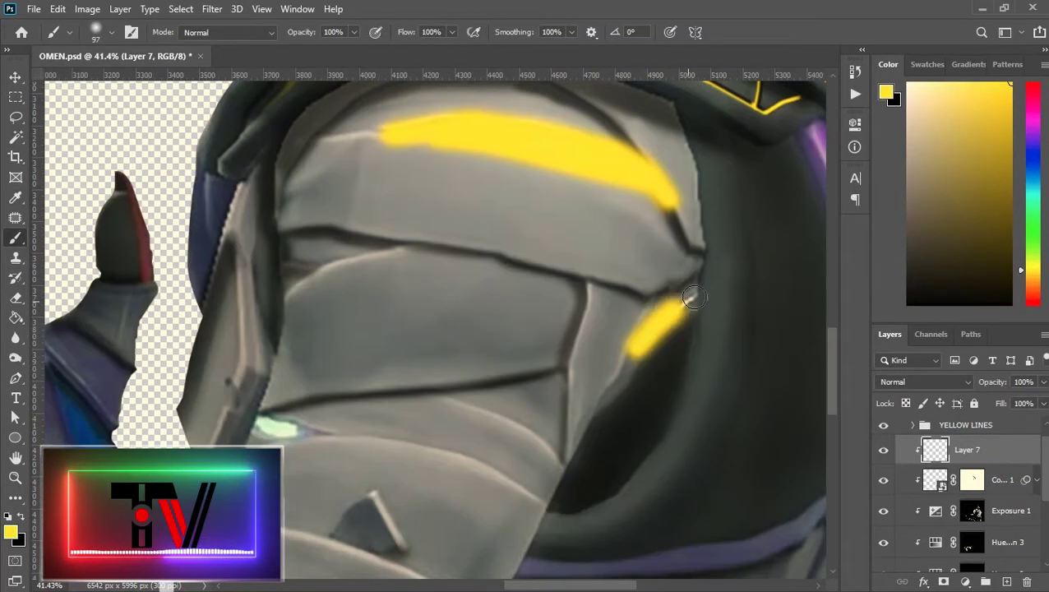
Step: Paint yellow over the remaining cream highlights on the upper arm, elbow, forearm and wrist band
mouse_move(441, 284)
mouse_down()
mouse_move(492, 297)
mouse_move(444, 298)
mouse_up()
drag(349, 247, 324, 282)
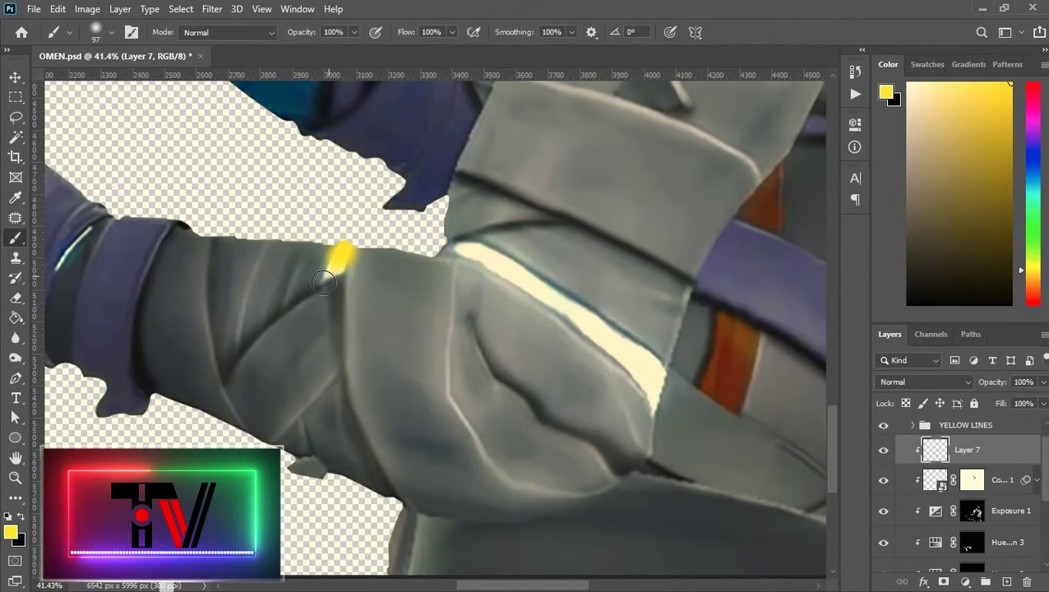
mouse_move(473, 245)
mouse_down()
mouse_move(671, 369)
mouse_move(614, 351)
mouse_up()
drag(613, 351, 509, 271)
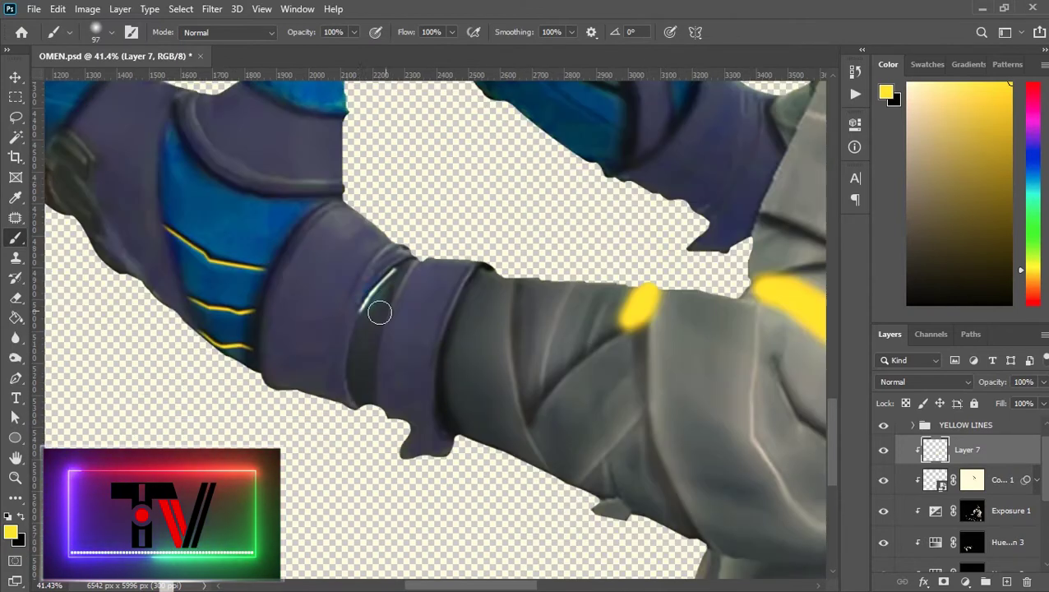
drag(380, 313, 393, 267)
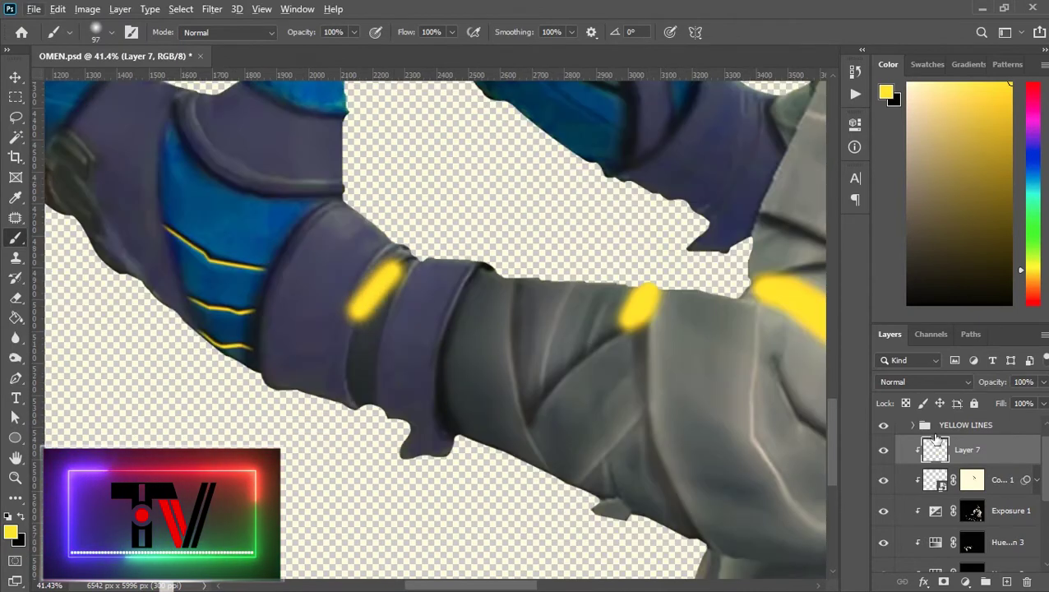
Step: Mask Layer 7 with black to trim the yellow paint to the bandage edges, working at 65% layer opacity
scroll(575, 311, up, 4)
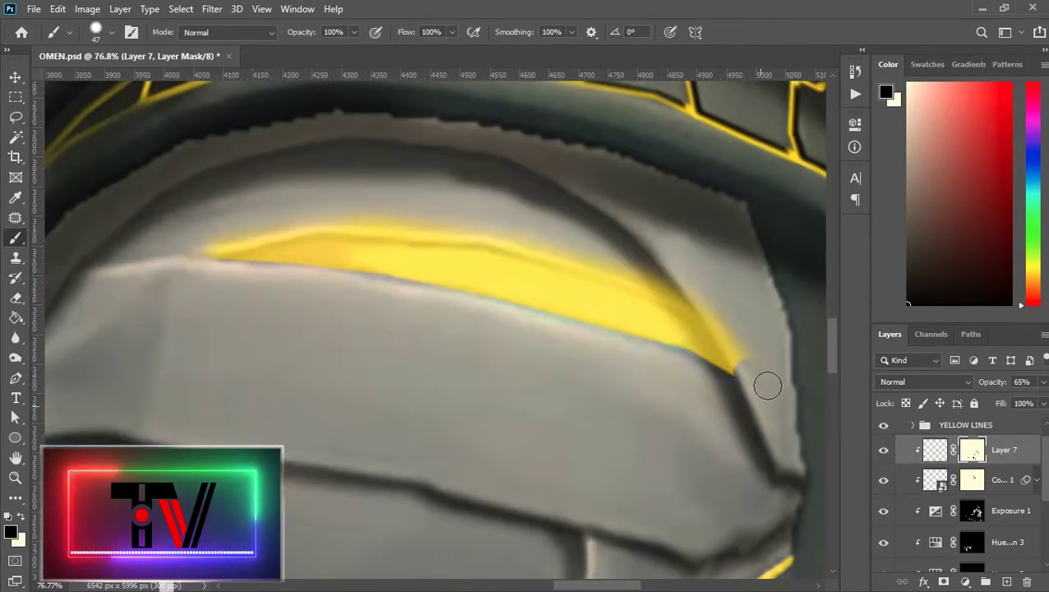
drag(765, 382, 703, 298)
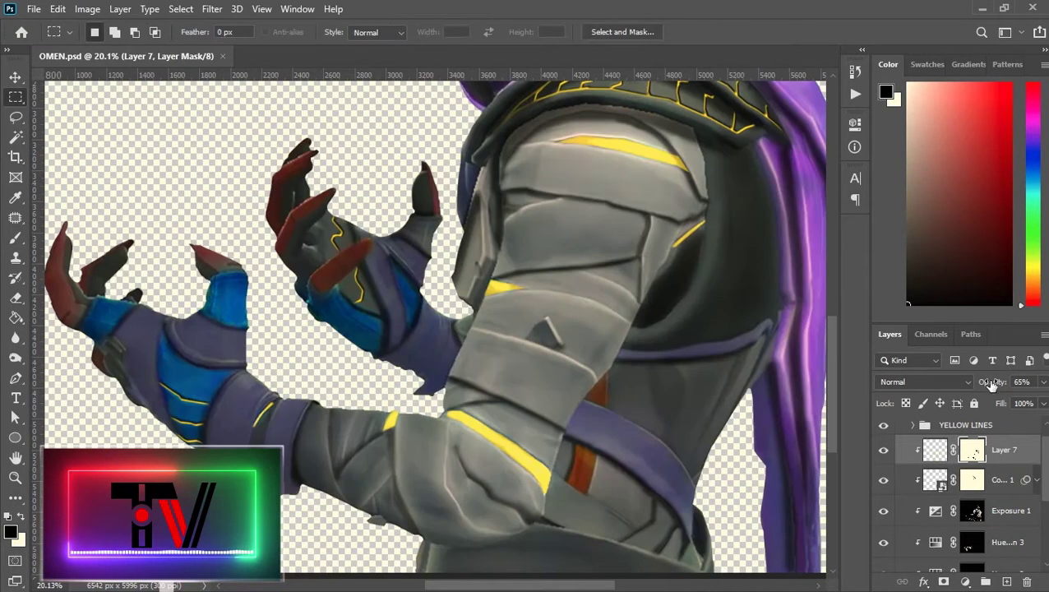
Step: Duplicate Layer 7 at 100% opacity, hide the copy, and apply a Gaussian Blur to the original's yellow paint
key(ctrl+j)
click(882, 450)
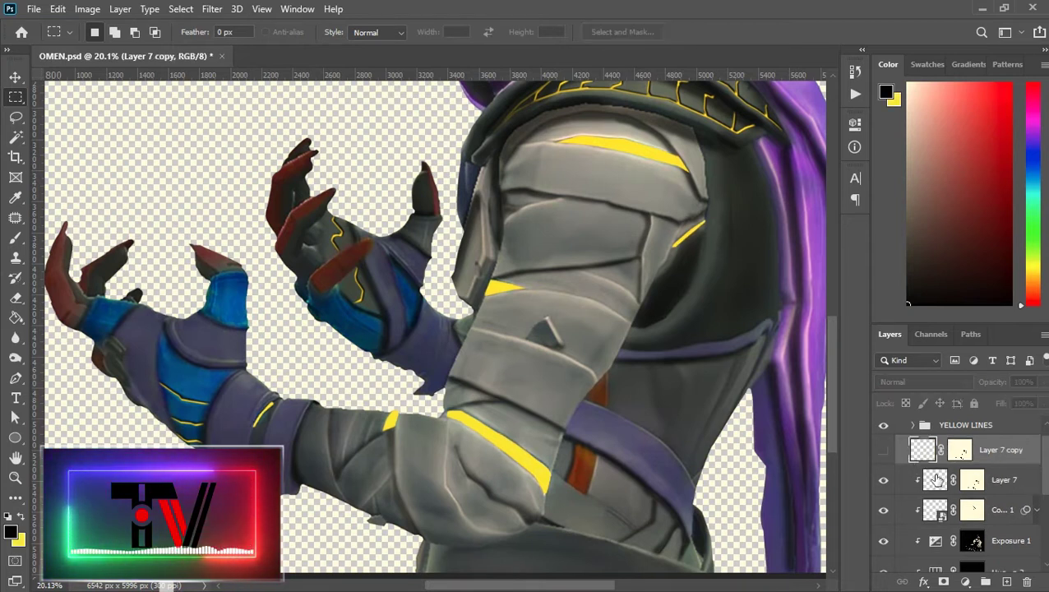
click(938, 480)
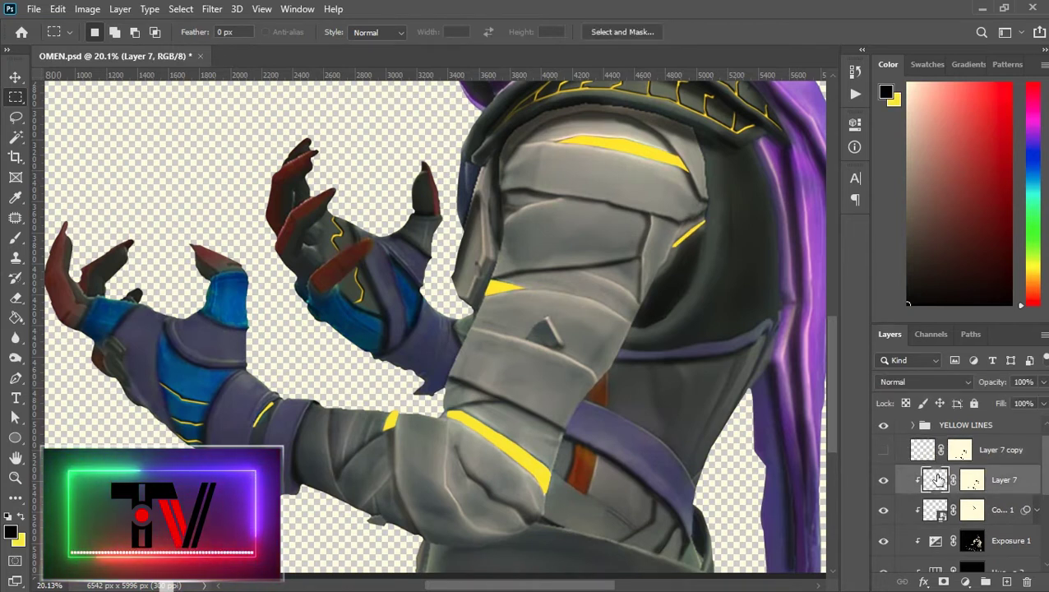
click(212, 9)
mouse_move(247, 177)
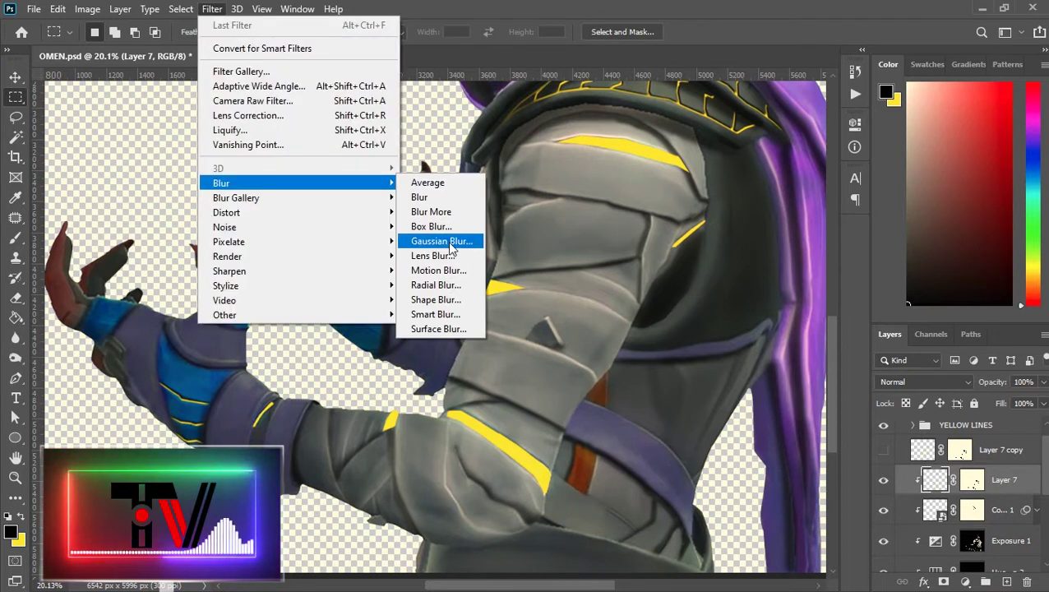
click(448, 239)
mouse_move(830, 349)
mouse_down()
mouse_move(806, 345)
mouse_move(828, 344)
mouse_up()
click(951, 139)
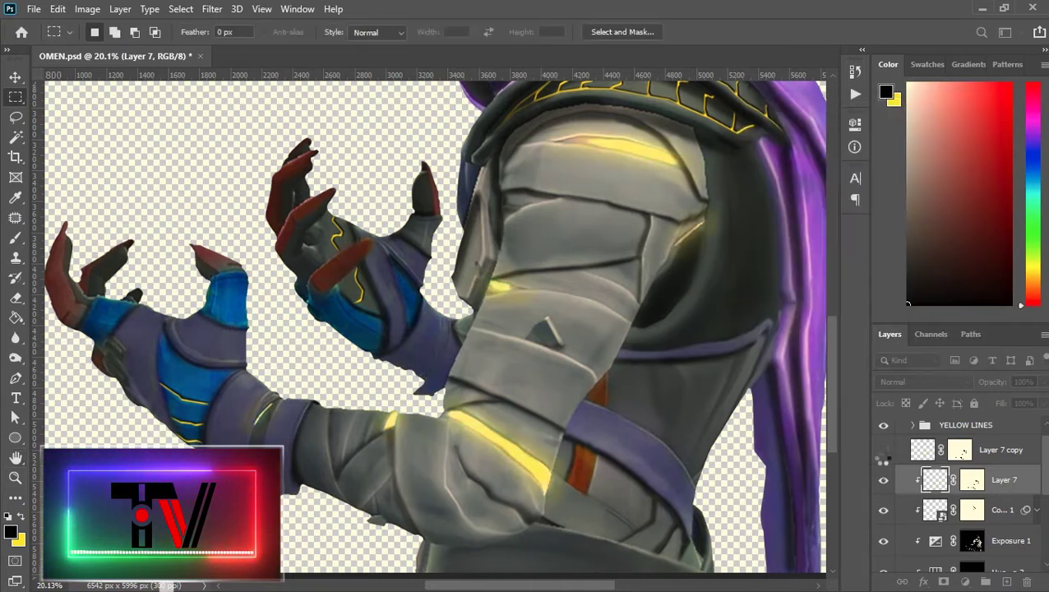
Step: Show Layer 7 copy, set its blend mode to Soft Light and clip it to the layers below
click(884, 453)
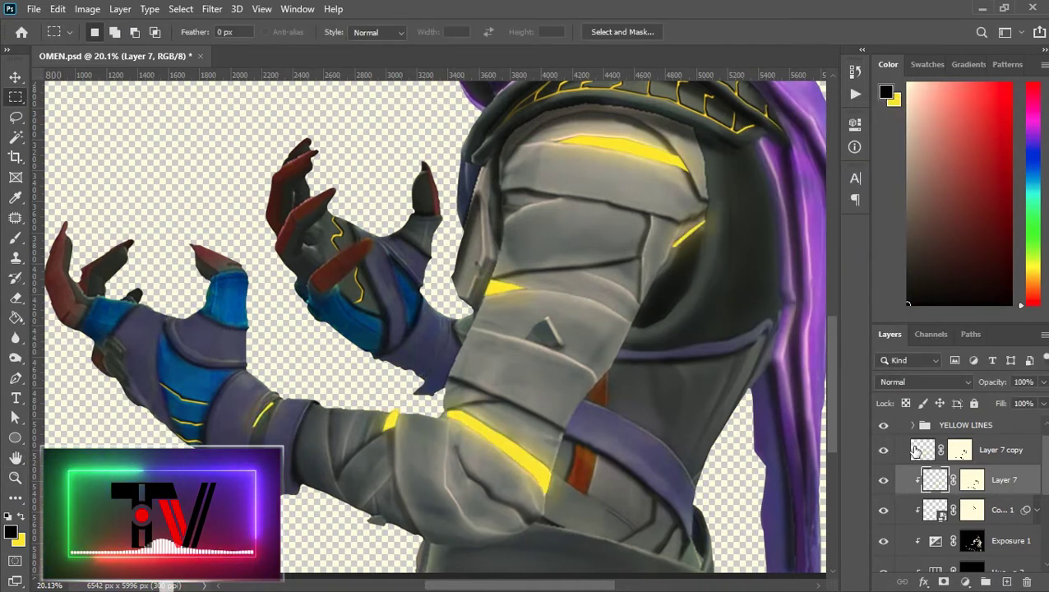
click(915, 448)
click(922, 382)
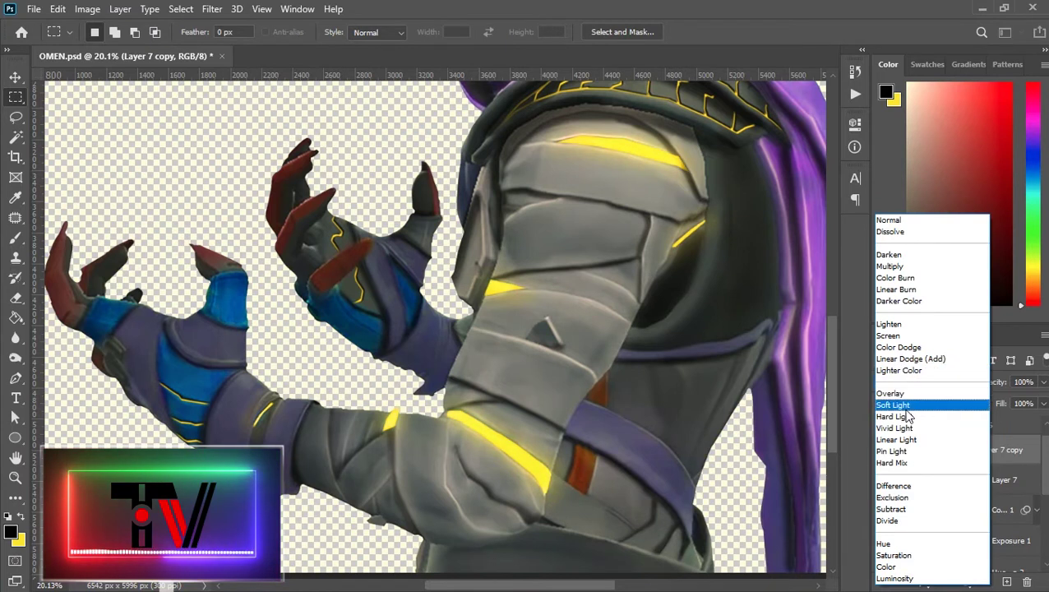
click(904, 405)
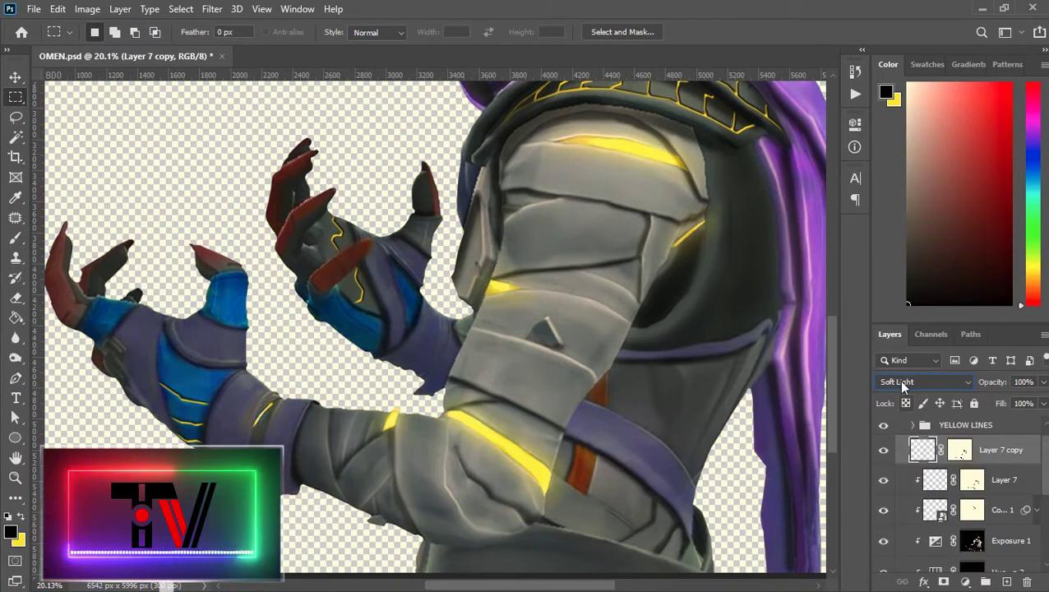
alt+click(915, 462)
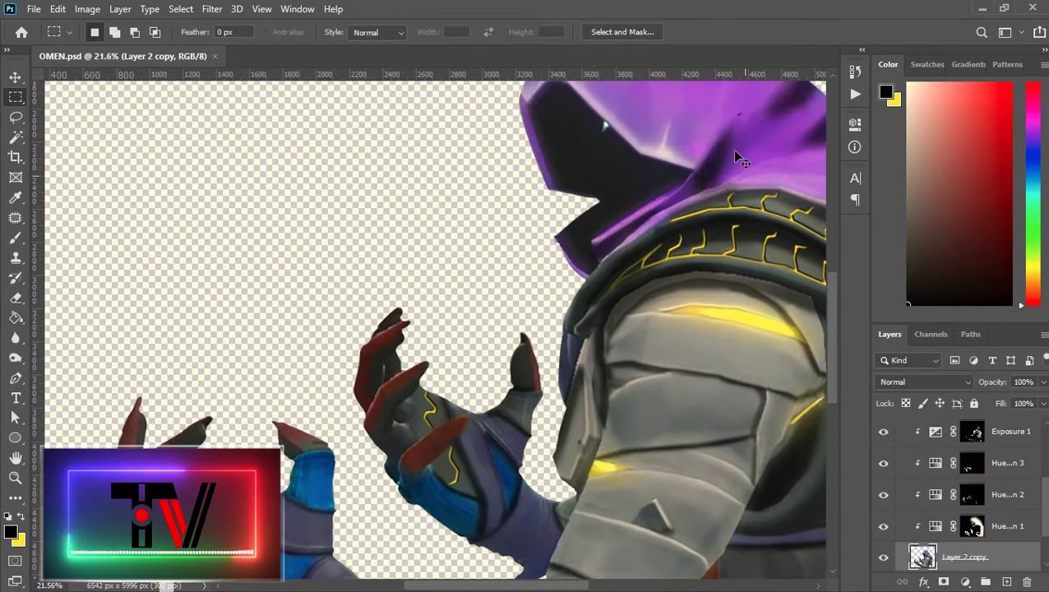
Step: Paint the narrow blue panel under the collar purple on the Hue/Saturation 1 mask with a 127 px white brush
click(892, 516)
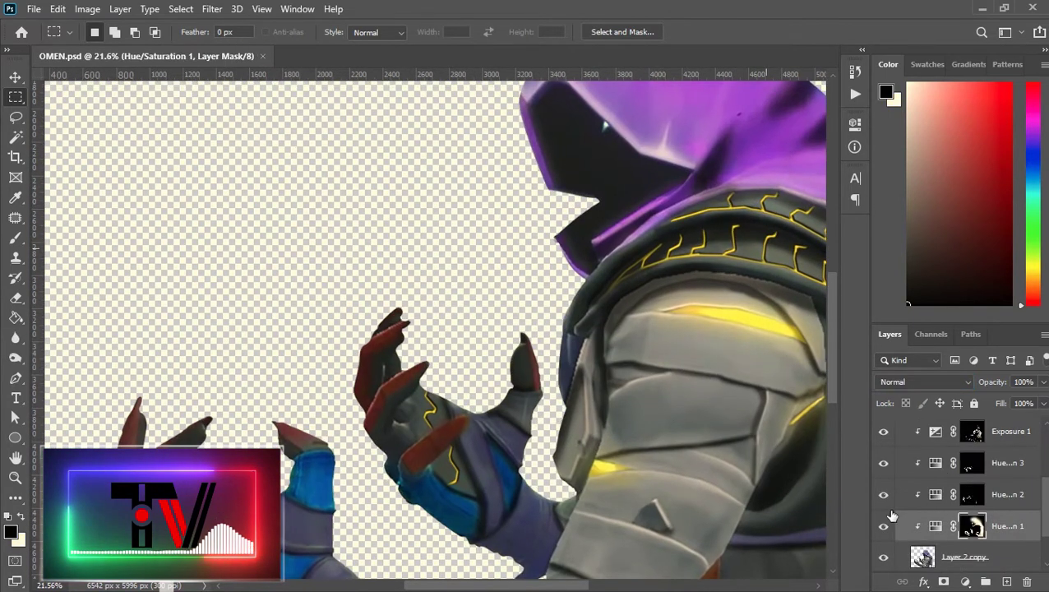
key(b)
right_click(591, 391)
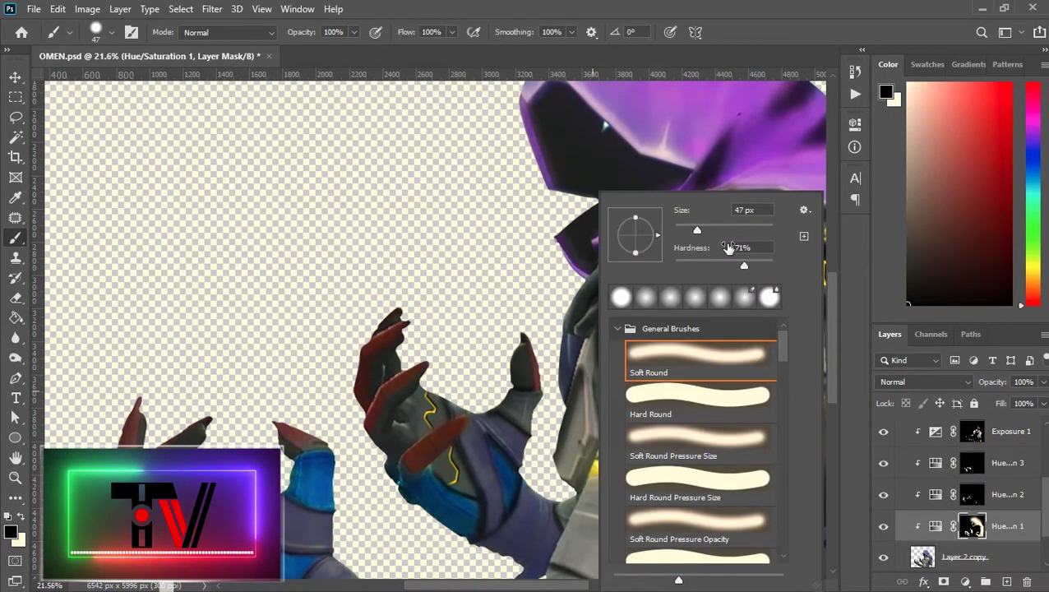
click(729, 228)
click(434, 343)
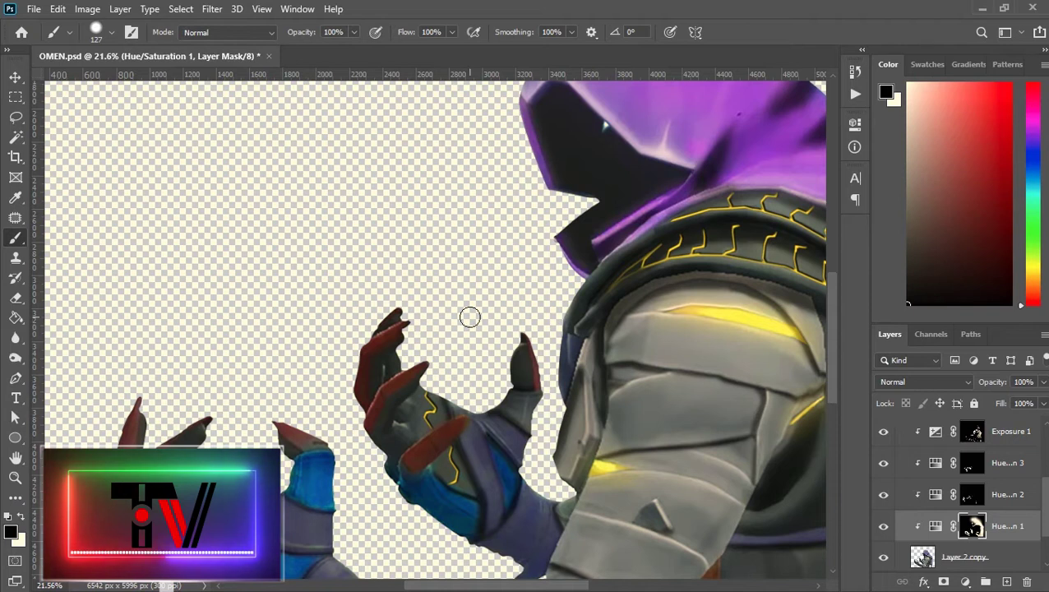
key(x)
scroll(551, 354, up, 4)
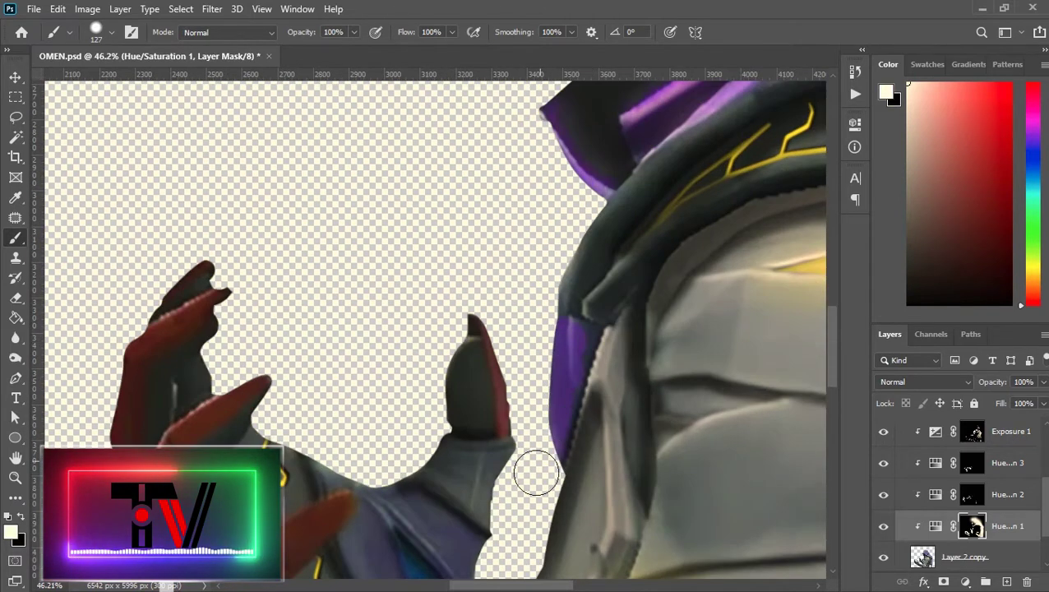
Step: Touch up the purple collar panel on the Hue/Saturation 1 mask and add Layer 8 above Layer 7 copy
drag(568, 380, 572, 345)
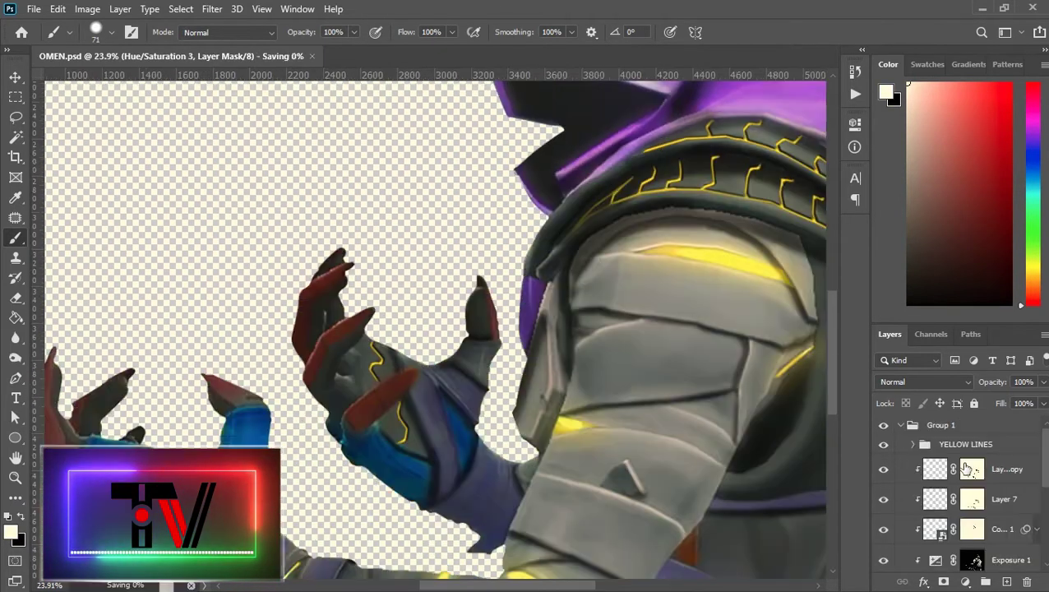
click(967, 469)
key(ctrl+shift+alt+n)
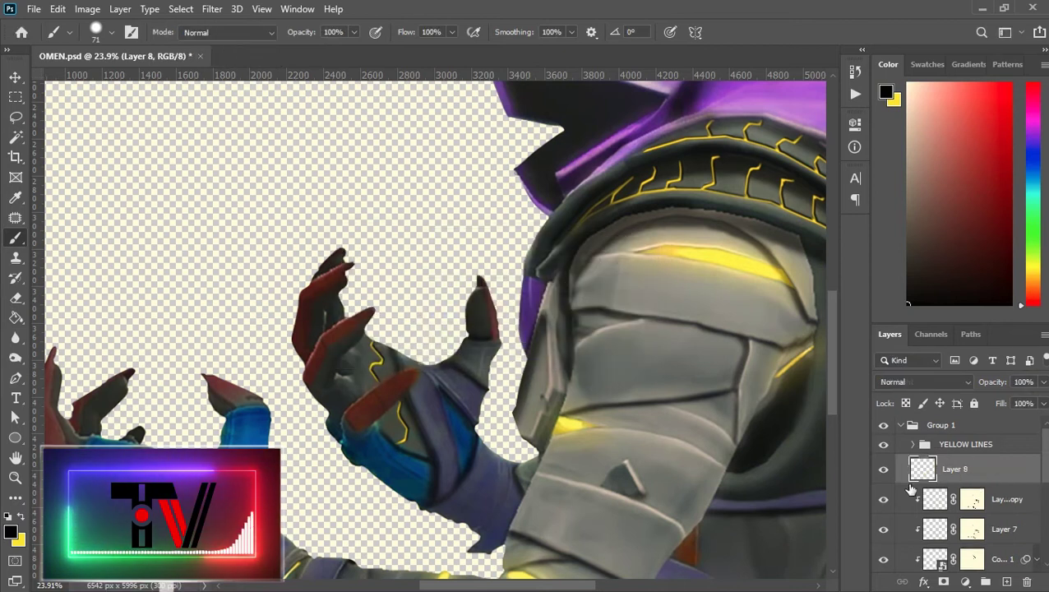
Step: Clip Layer 8 to the layers below and paint the long armour plate beside the purple panel yellow
key(x)
scroll(365, 450, up, 3)
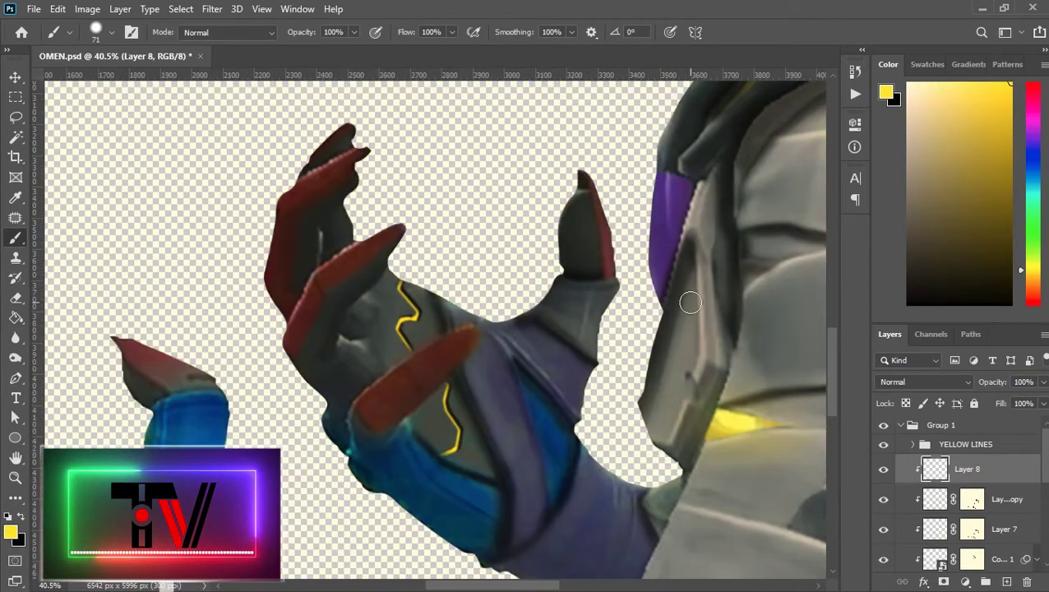
right_click(687, 316)
mouse_move(656, 429)
mouse_down()
mouse_move(690, 357)
mouse_move(688, 273)
mouse_move(644, 422)
mouse_move(675, 301)
mouse_move(675, 208)
mouse_up()
key(x)
right_click(667, 254)
key(Return)
Step: Erase the yellow paint spilling over the armour plate's grey rim with a 98 px eraser
key(e)
scroll(640, 277, up, 2)
right_click(664, 263)
click(775, 7)
drag(749, 393, 720, 376)
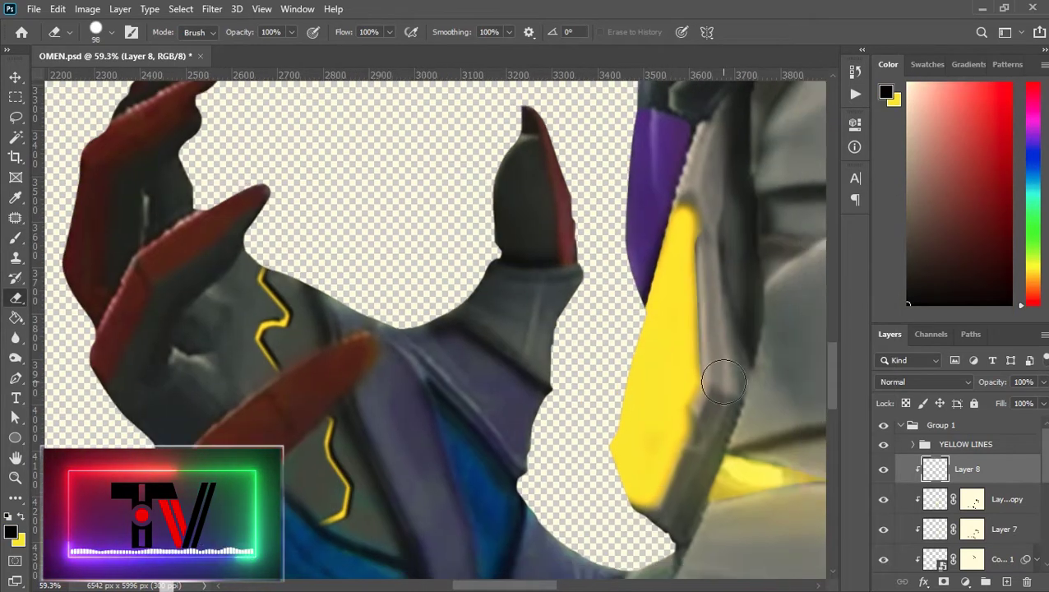
mouse_move(703, 187)
mouse_down()
mouse_move(753, 176)
mouse_move(782, 155)
mouse_up()
drag(697, 488, 676, 370)
Step: Clean the yellow paint's edges with a smaller eraser at 55% opacity for Layer 8, and save the document
mouse_move(993, 382)
mouse_down()
mouse_move(897, 374)
mouse_move(933, 376)
mouse_up()
key([)
key([)
key([)
key([)
key([)
drag(681, 86, 702, 182)
scroll(576, 345, down, 5)
key(m)
key(ctrl+s)
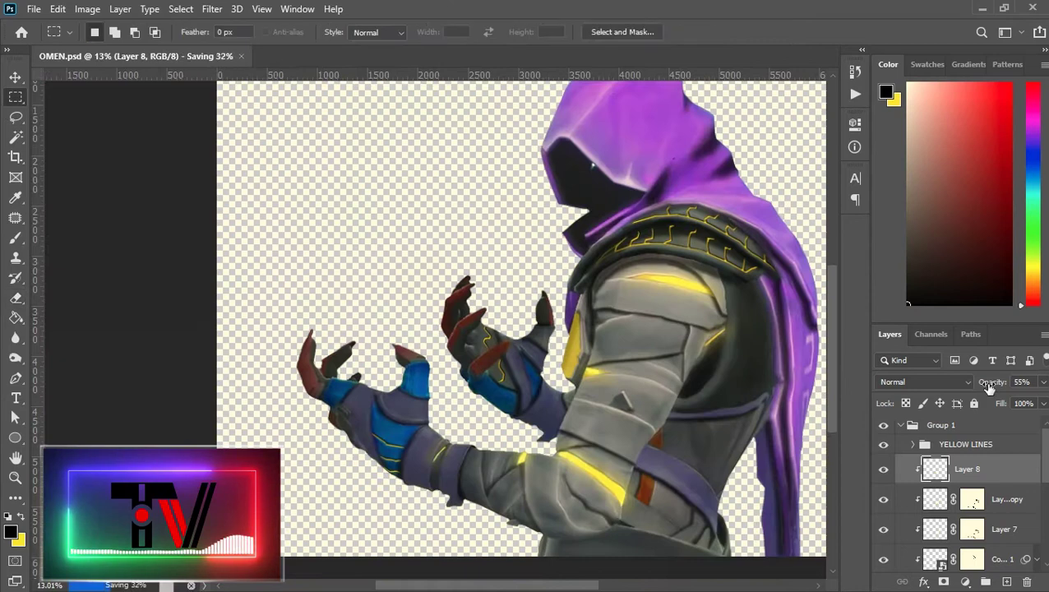
Step: Return Layer 8 to 100% opacity and give it a Multiply Inner Shadow at 97% opacity, 45° angle and 24 px distance
scroll(436, 329, up, 2)
drag(988, 383, 1046, 383)
click(924, 381)
click(899, 403)
click(923, 581)
click(958, 564)
click(683, 416)
click(785, 194)
click(740, 177)
drag(978, 228, 974, 199)
drag(997, 115, 949, 72)
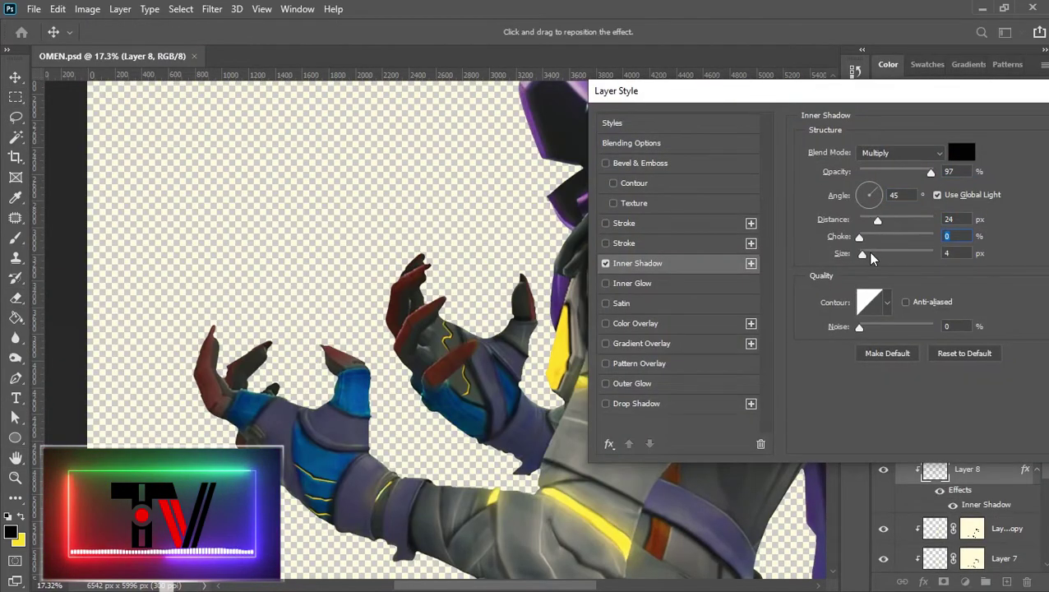
key(Return)
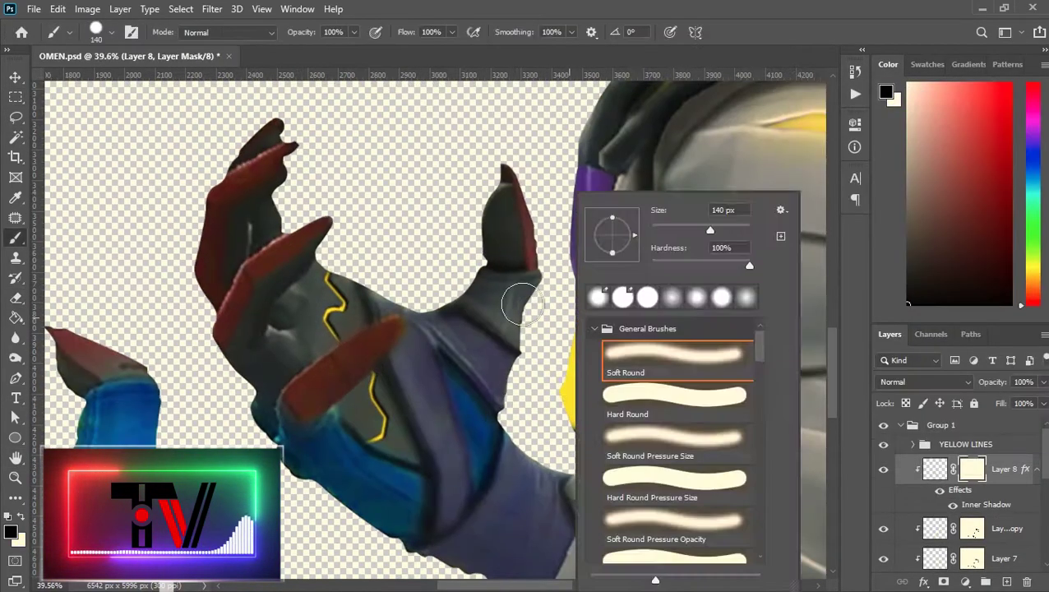
Step: Brighten the bandage edges and yellow highlights by painting white on the Brightness/Contrast 1 mask with a small soft brush
key(Escape)
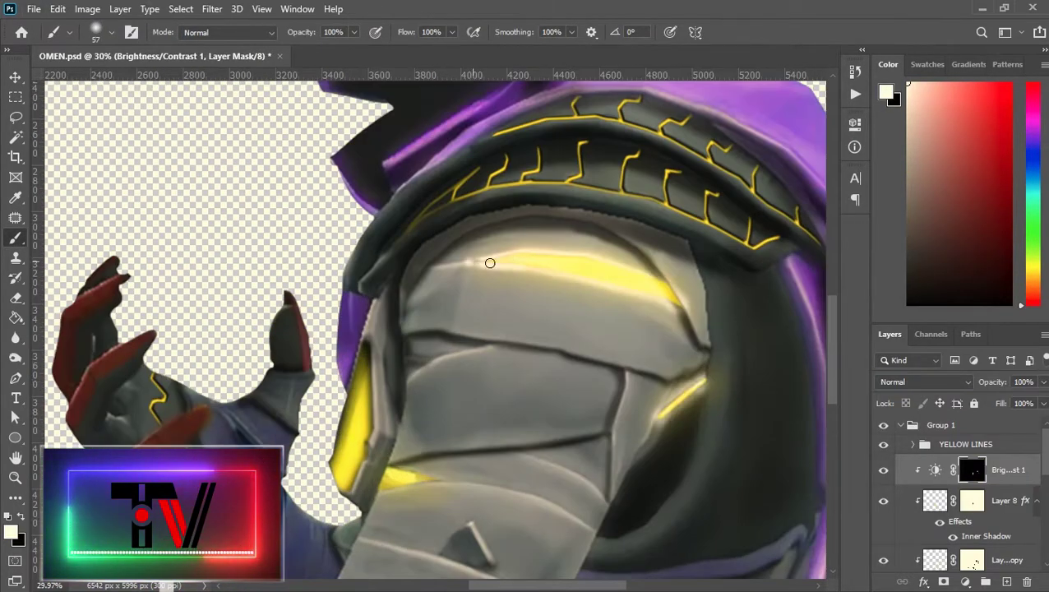
drag(533, 327, 677, 421)
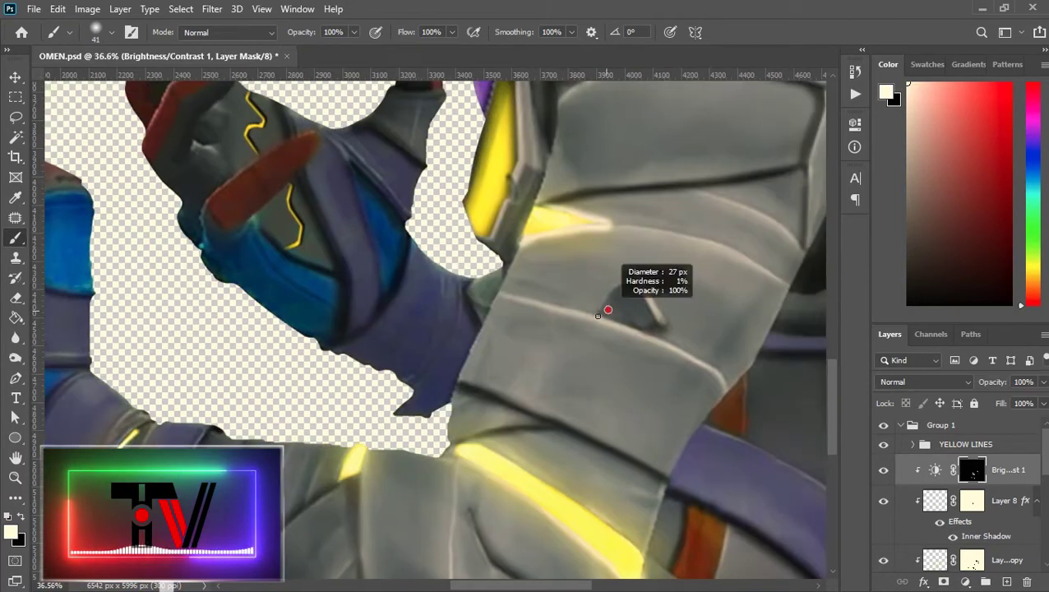
drag(498, 292, 652, 338)
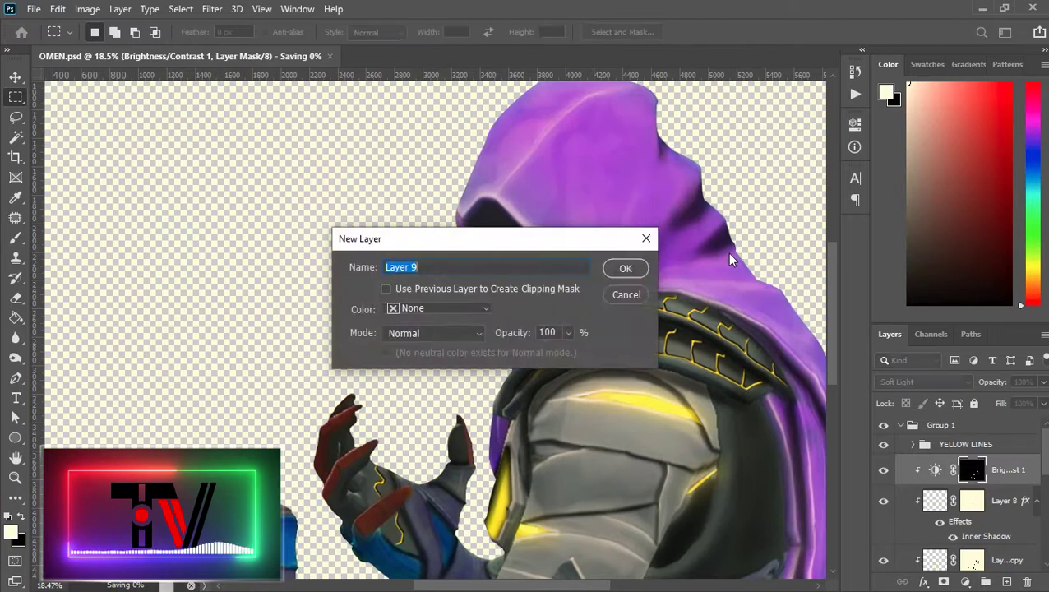
Step: Create Layer 9 above Brightness/Contrast 1 and set the foreground colour to ff0000
key(Return)
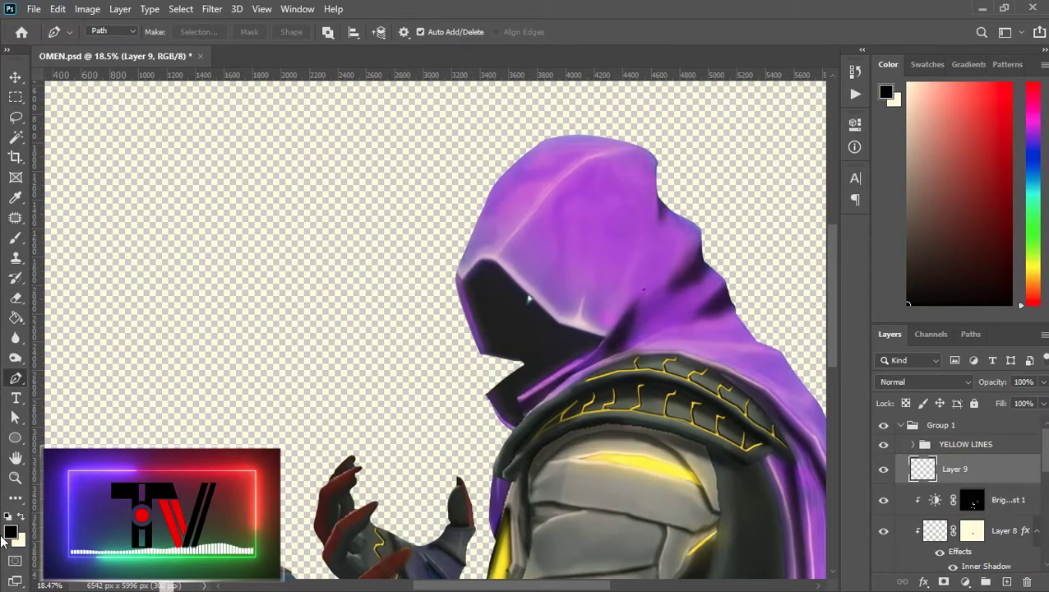
click(11, 532)
text(ff0000)
click(801, 193)
key(p)
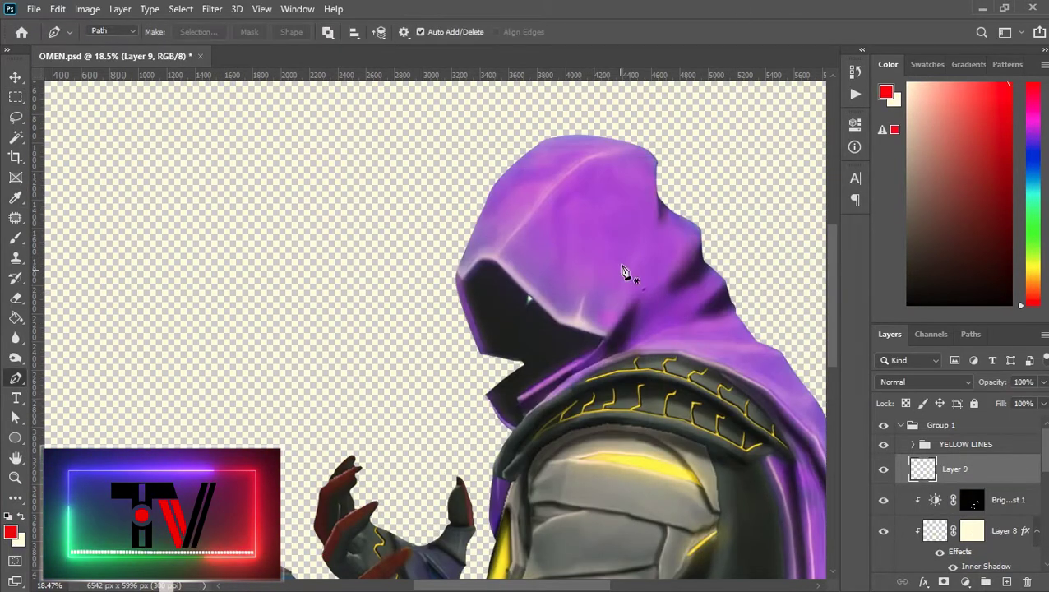
Step: Trace the small eye inside the hood opening with the Pen tool and fill it red on Layer 9
scroll(625, 273, up, 5)
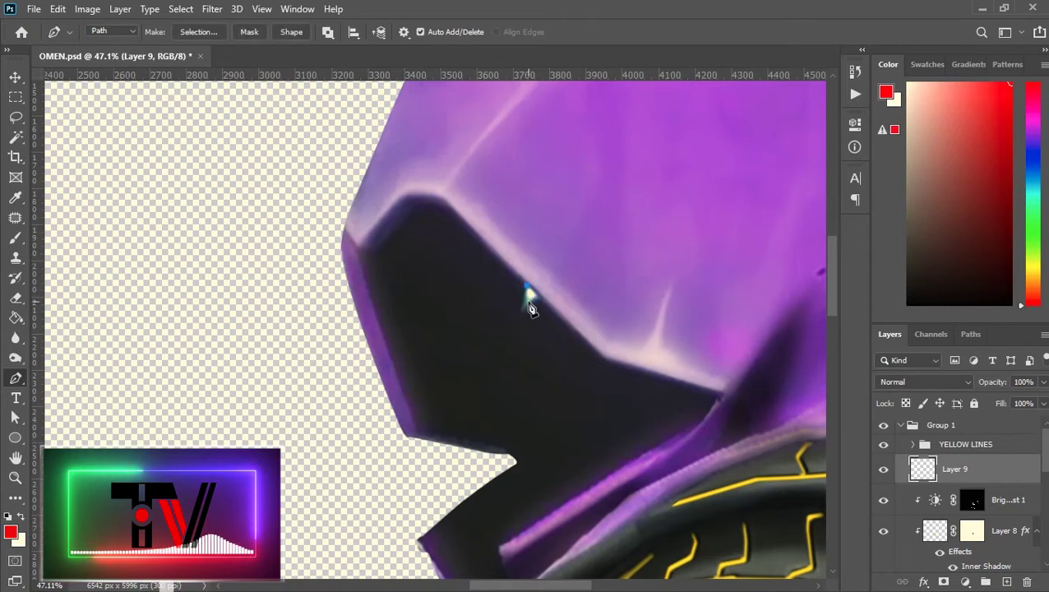
scroll(528, 304, up, 3)
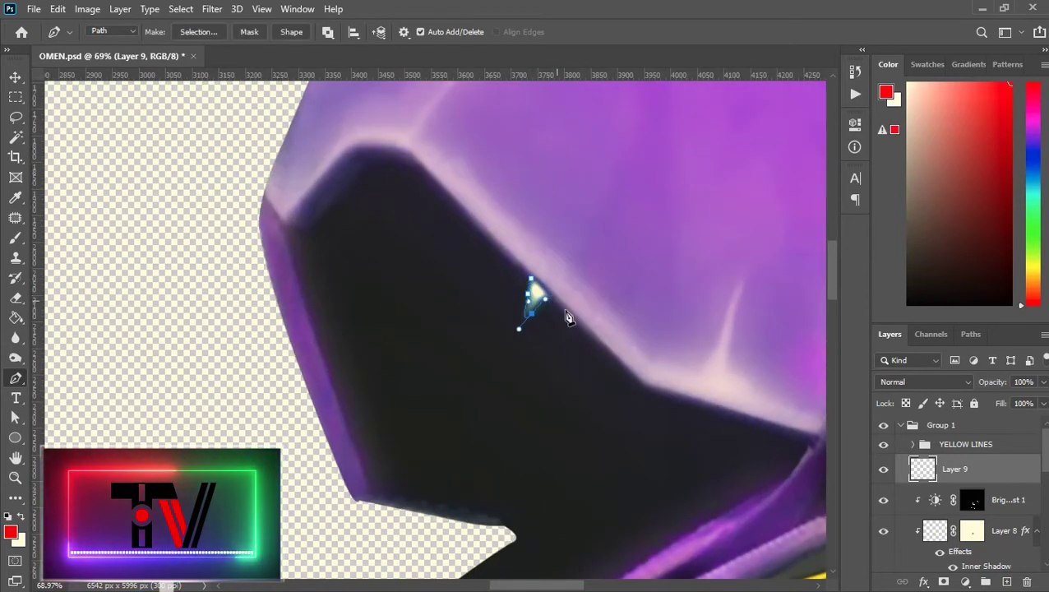
scroll(527, 288, down, 4)
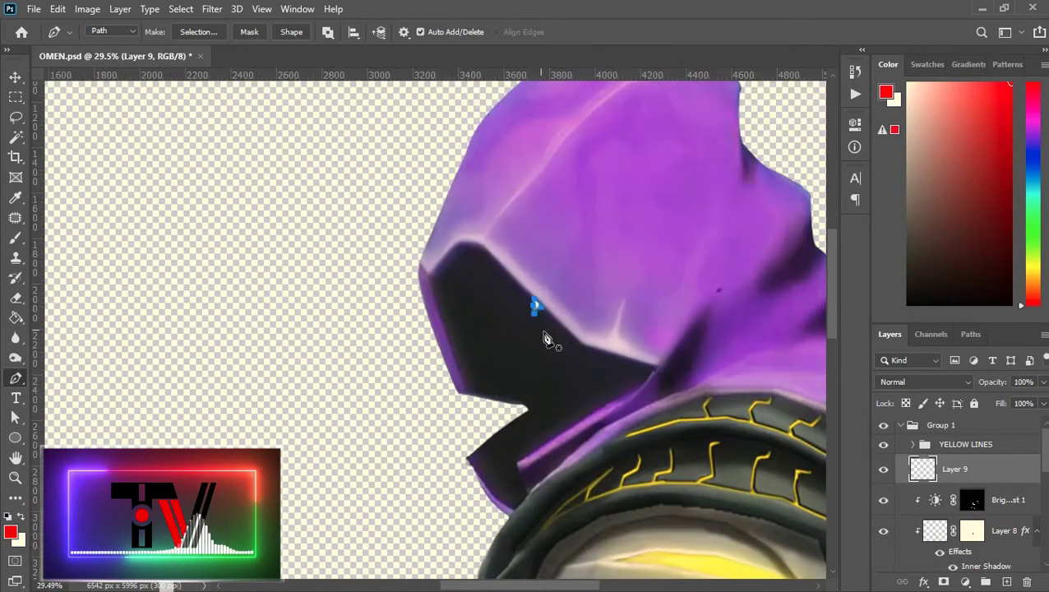
key(g)
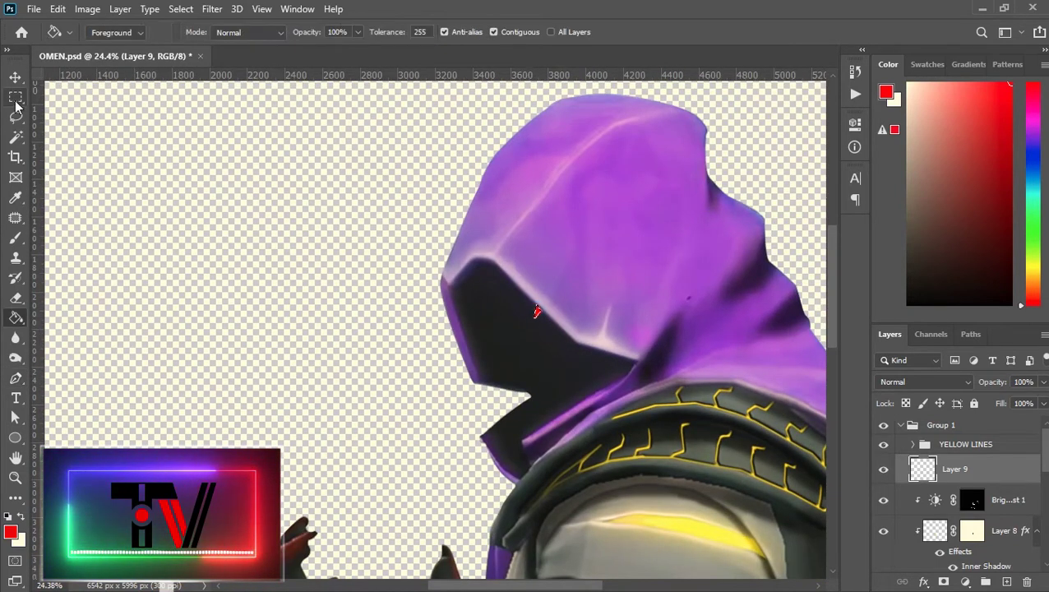
click(16, 99)
Step: Apply a Gaussian Blur to the red eye for a glow and duplicate Layer 9
scroll(526, 308, up, 1)
click(212, 9)
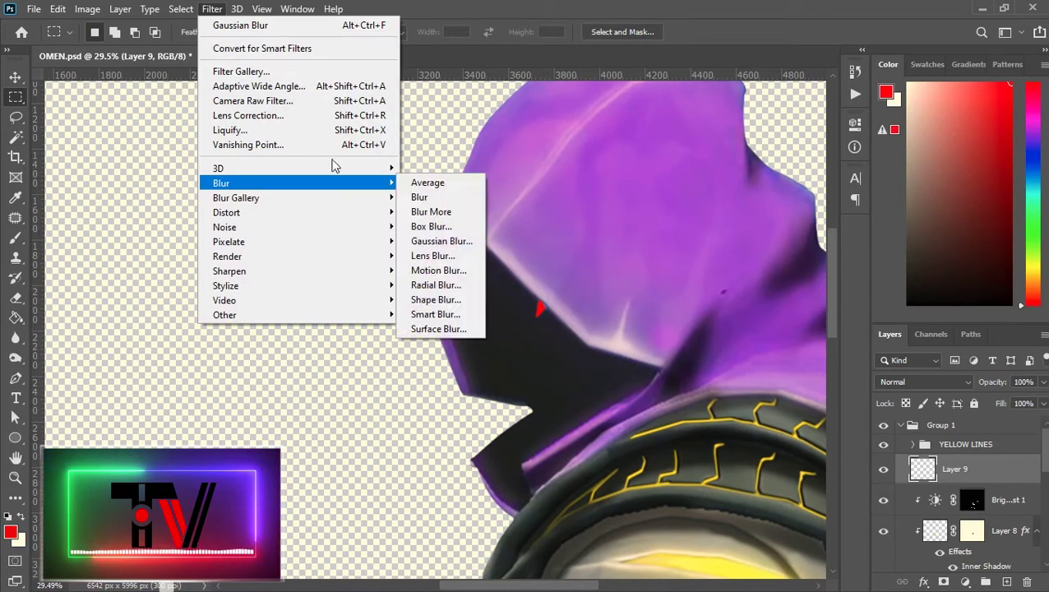
click(442, 241)
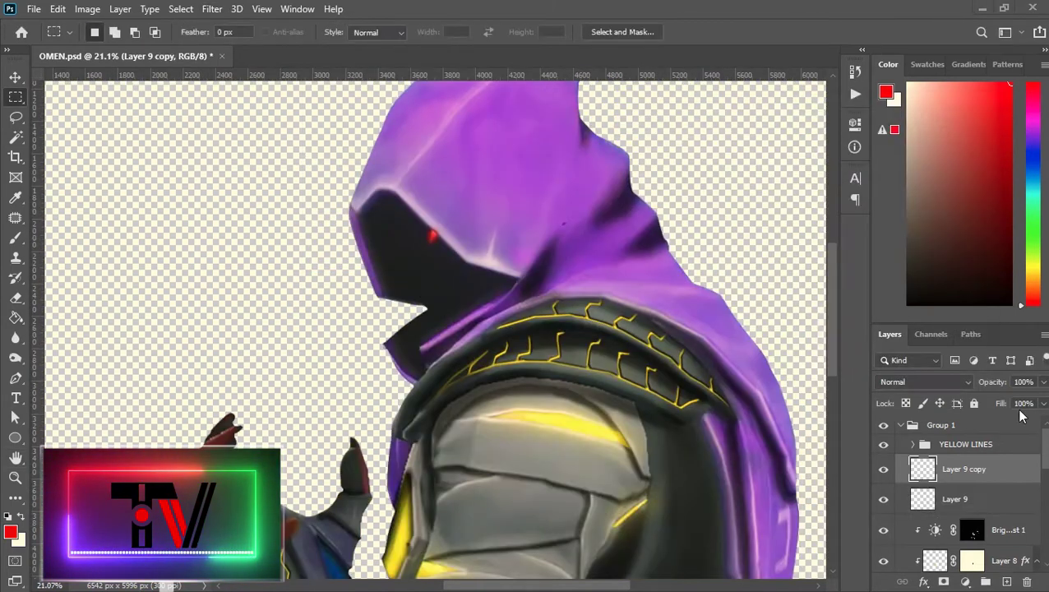
Step: Add the dark leather texture as Layer 10 and rotate it about 38°
key(ctrl+shift+alt+n)
key(ctrl+t)
drag(512, 250, 545, 314)
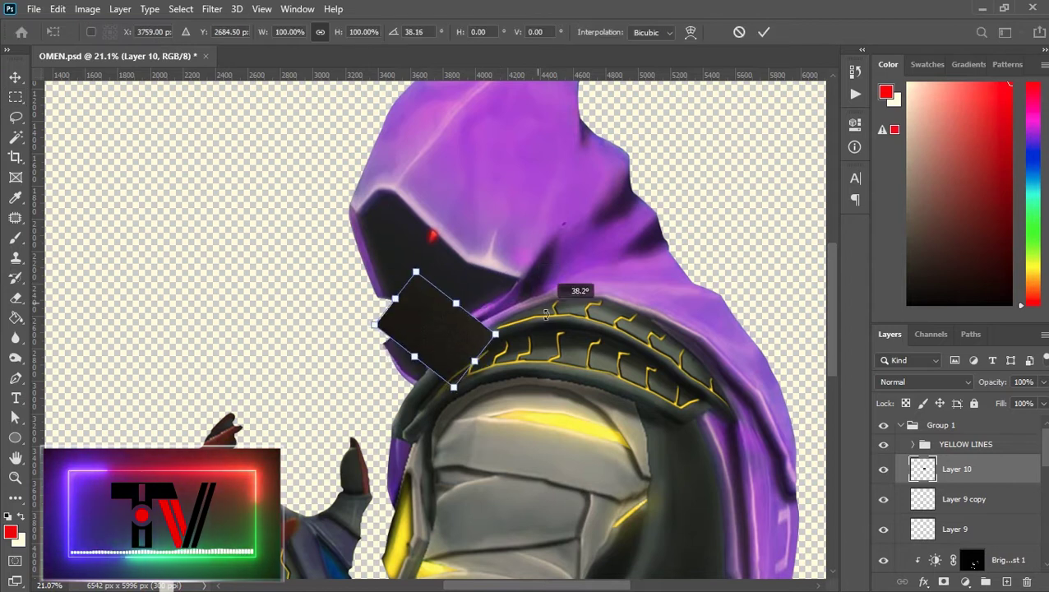
key(Return)
Step: Move Layer 10 beneath Layer 9 and toggle its visibility to compare the face with and without the texture
drag(958, 470, 945, 542)
click(883, 528)
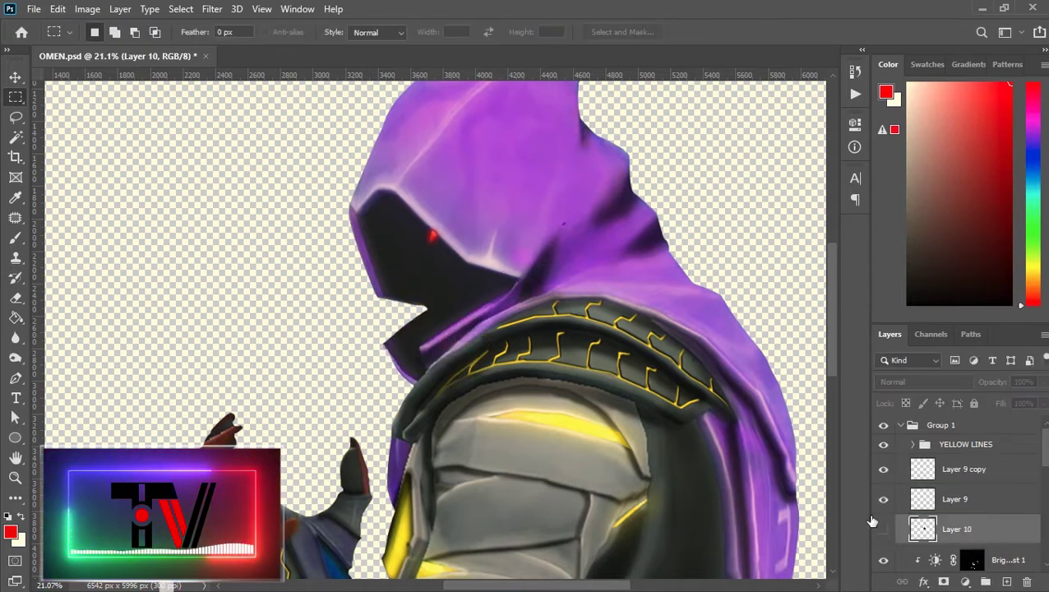
click(883, 528)
Step: Scale the leather texture to 315% over the hood opening and clip Layer 10 to the layers below
key(ctrl+t)
drag(497, 264, 637, 105)
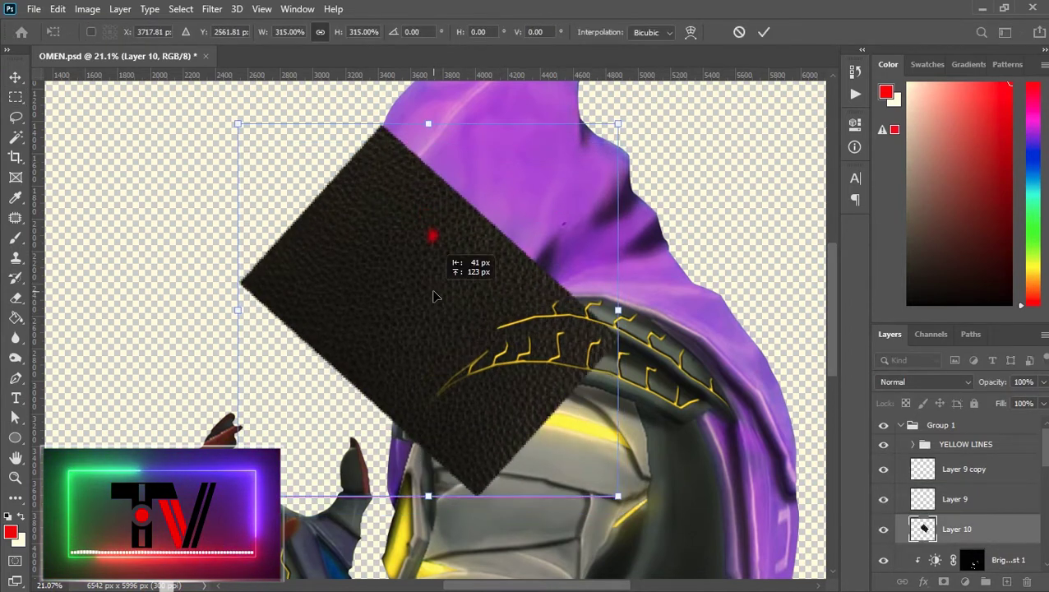
key(Return)
key(m)
alt+click(910, 536)
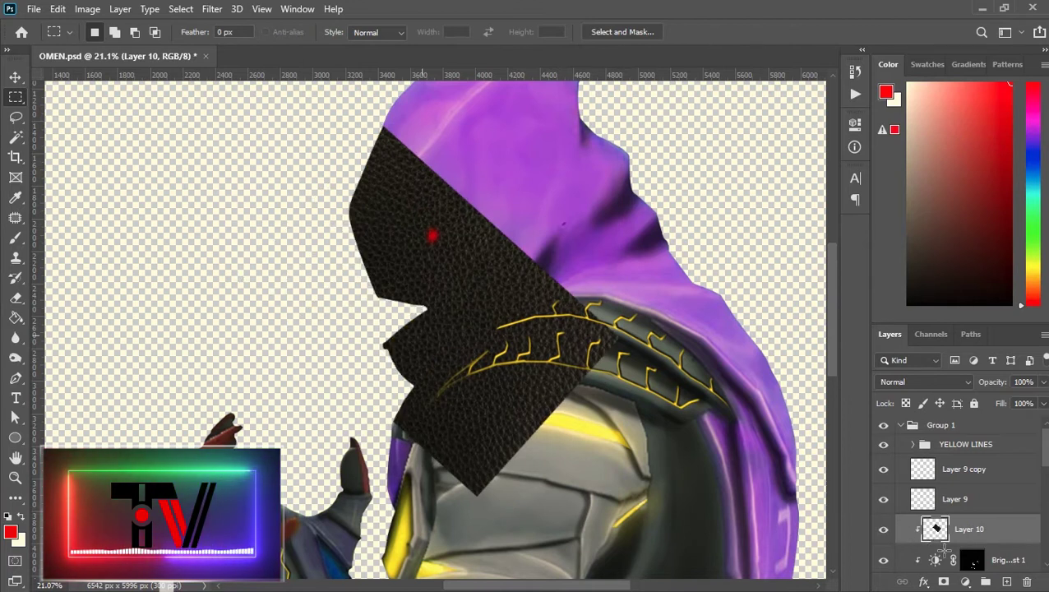
Step: Add a layer mask to Layer 10 and set its blend mode to Lighten
click(944, 582)
click(924, 381)
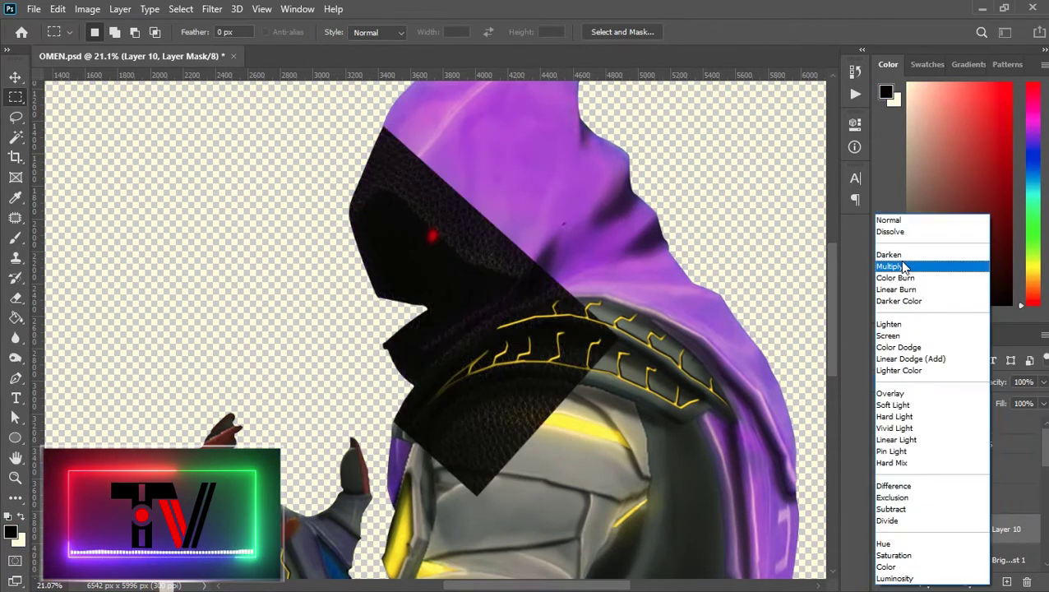
click(890, 324)
Step: Mask the leather texture off the shoulder and arm with a soft 1146 px black brush
key(b)
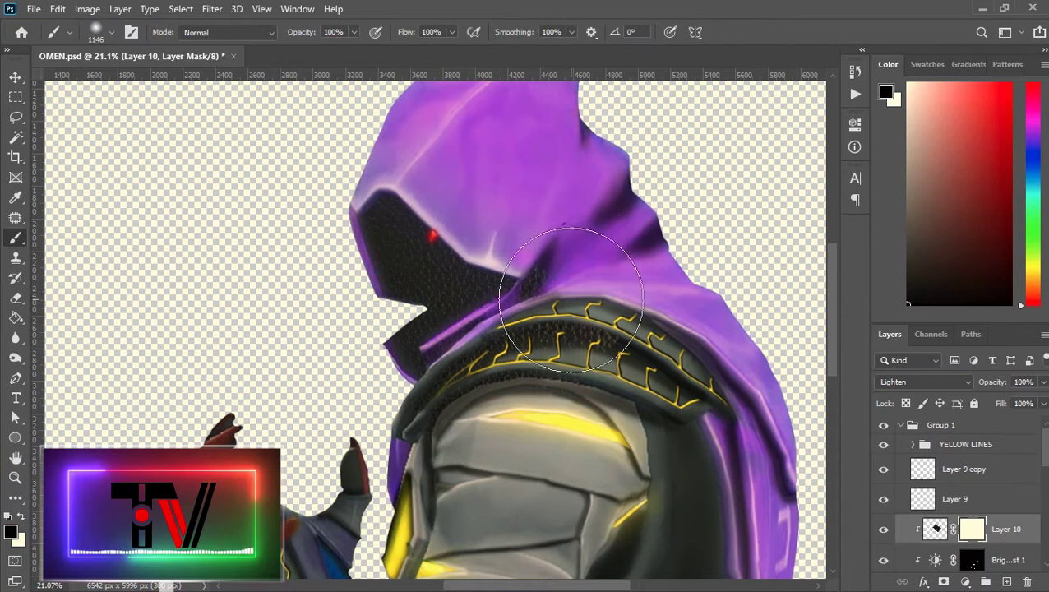
drag(556, 392, 503, 391)
right_click(527, 381)
click(587, 144)
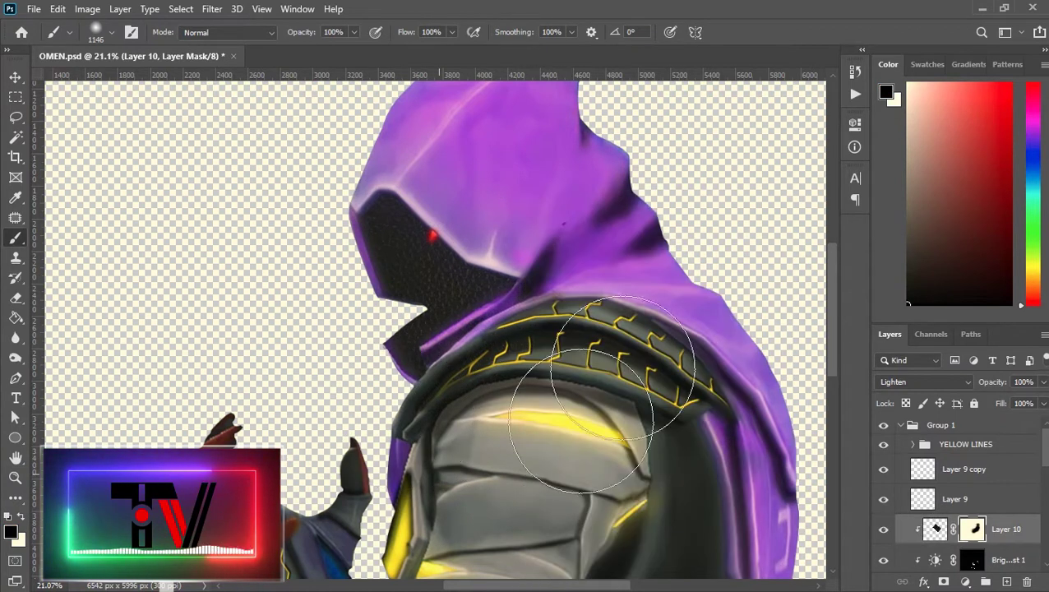
Step: Split Layer 10's Blend If underlying-layer black point to 0 / 65 so the leather blends into the dark face
click(923, 582)
click(957, 435)
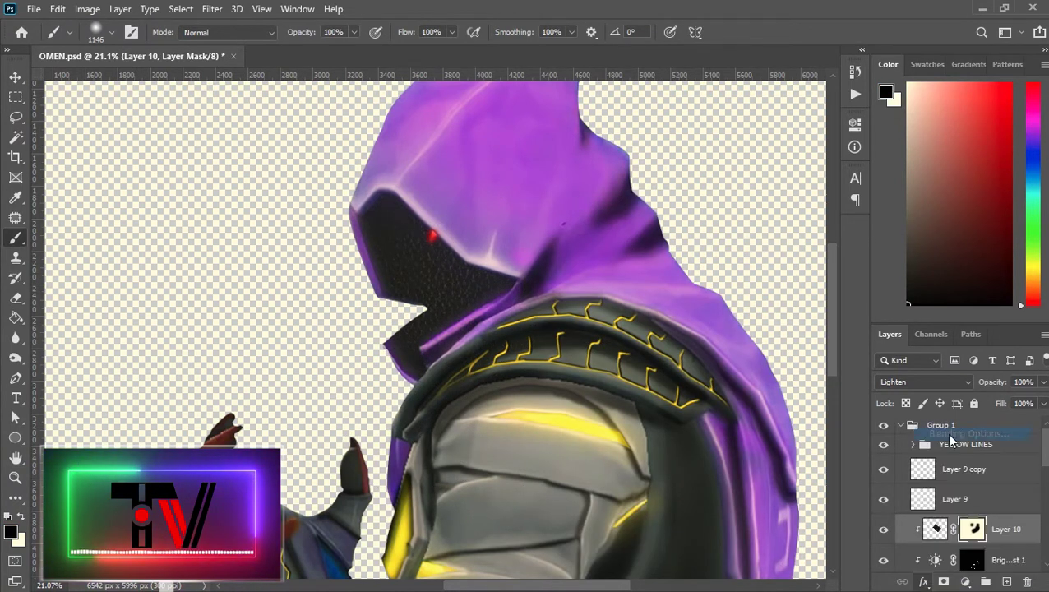
drag(572, 75, 701, 87)
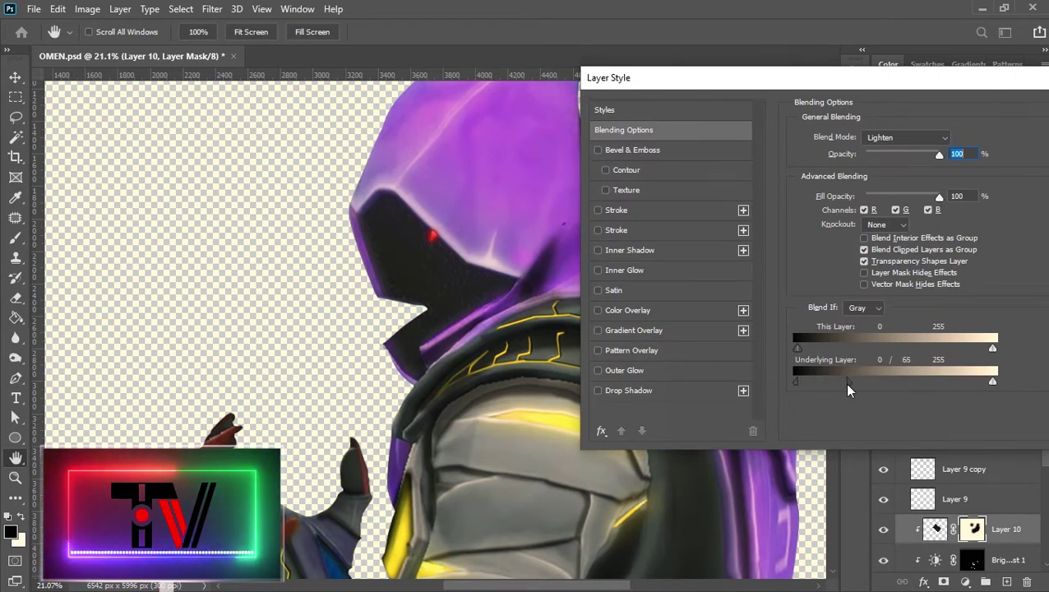
key(Return)
Step: Save the document and collapse Group 1
key(m)
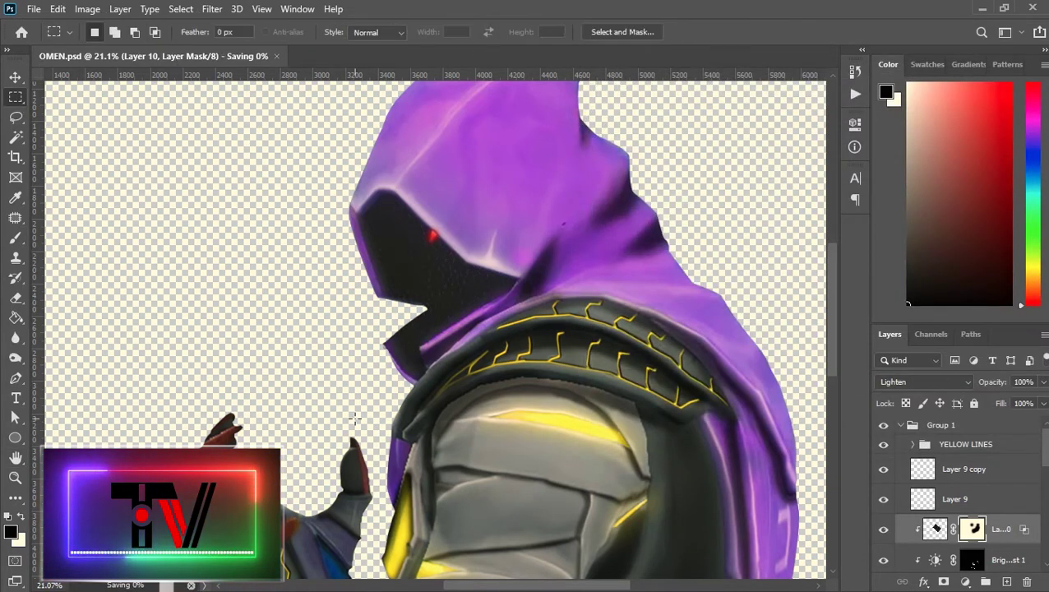
key(ctrl+minus)
key(ctrl+minus)
key(ctrl+minus)
click(901, 425)
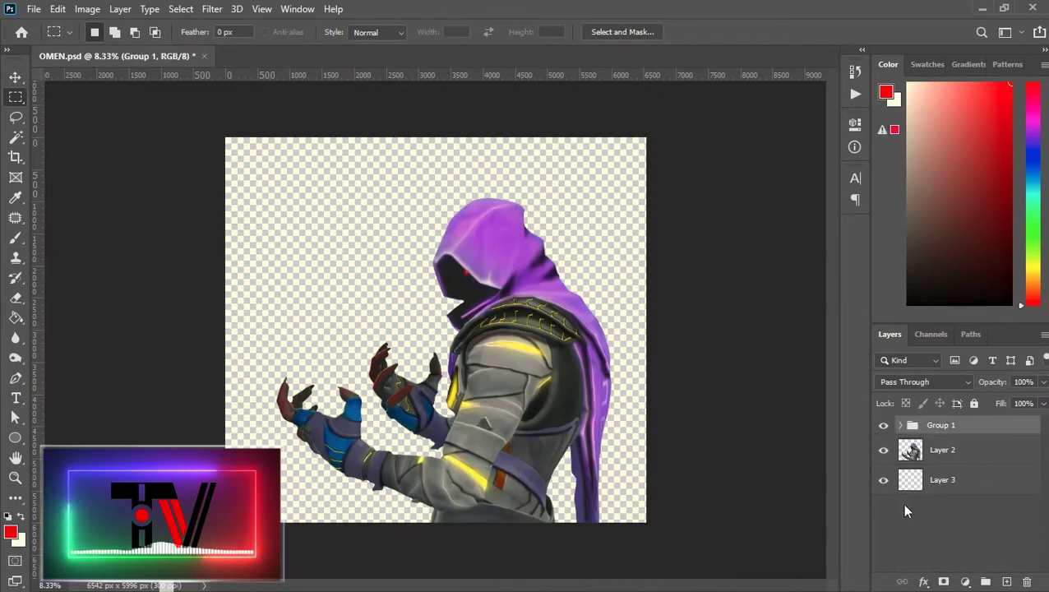
Step: Place the night city image dbr2h3qbuoy11 behind the character and scale it to about 203%
click(912, 485)
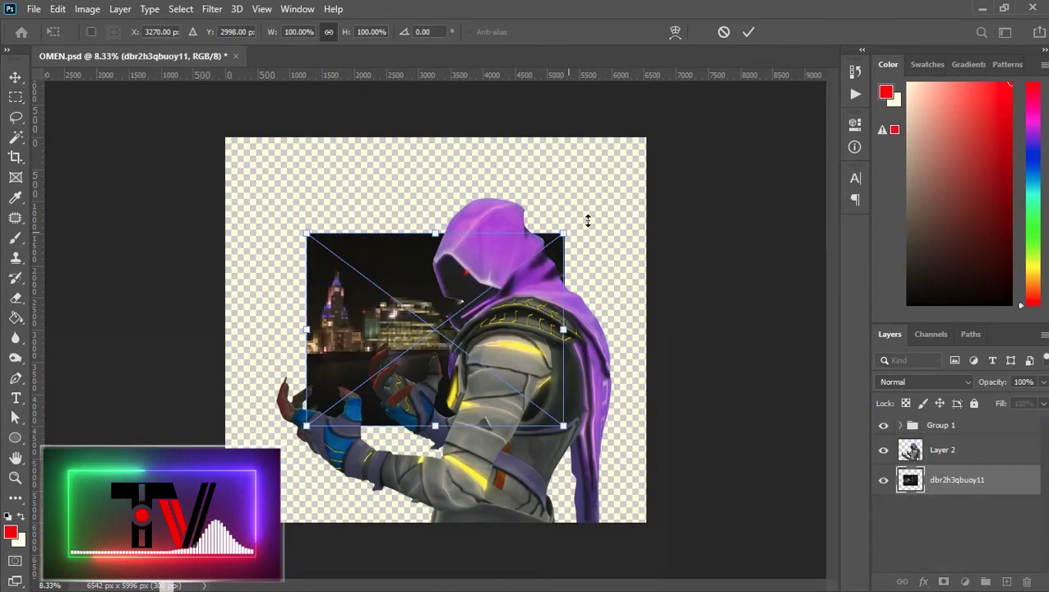
drag(563, 234, 700, 133)
key(Return)
key(m)
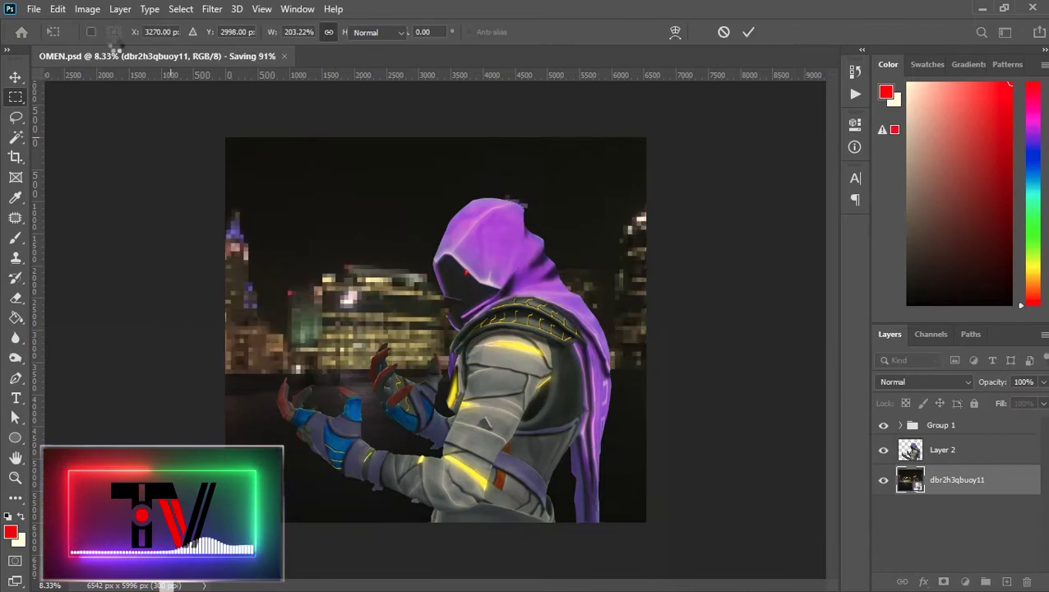
Step: Widen the canvas around its centre to 7800 px
click(87, 9)
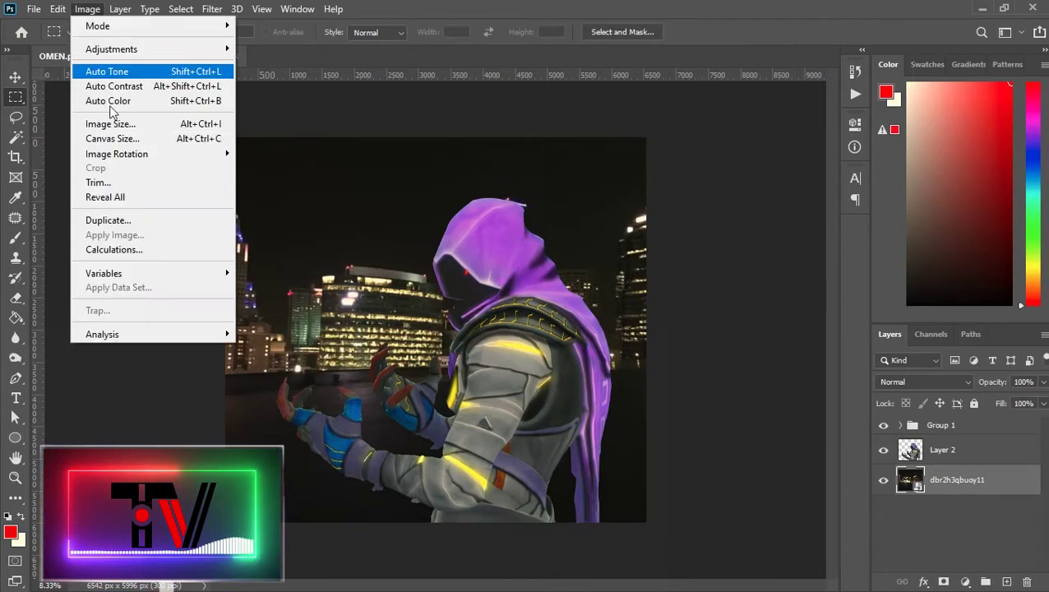
click(112, 138)
click(757, 193)
click(750, 221)
text(26.807)
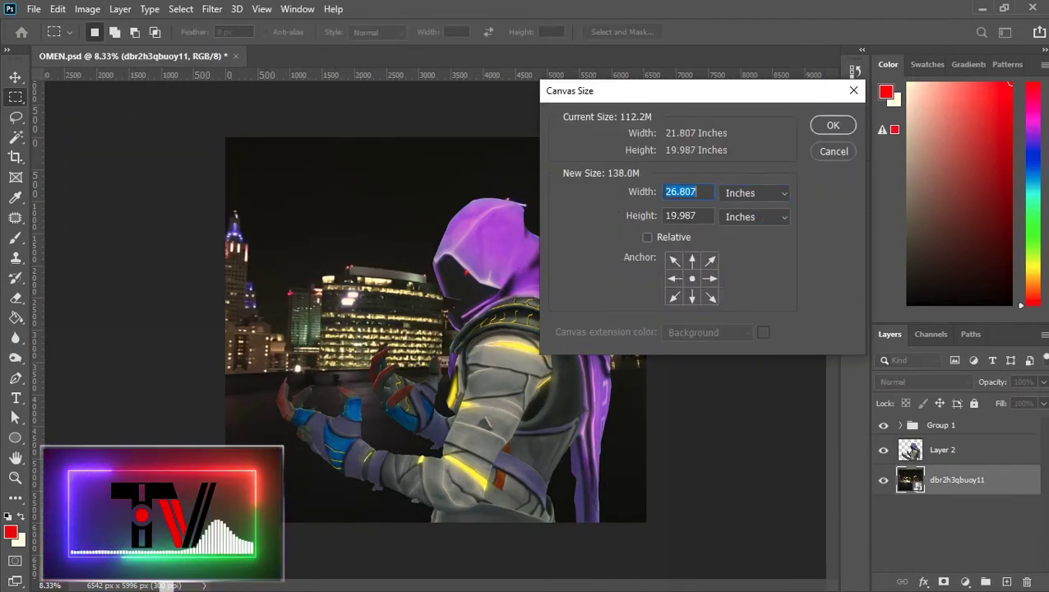
key(Return)
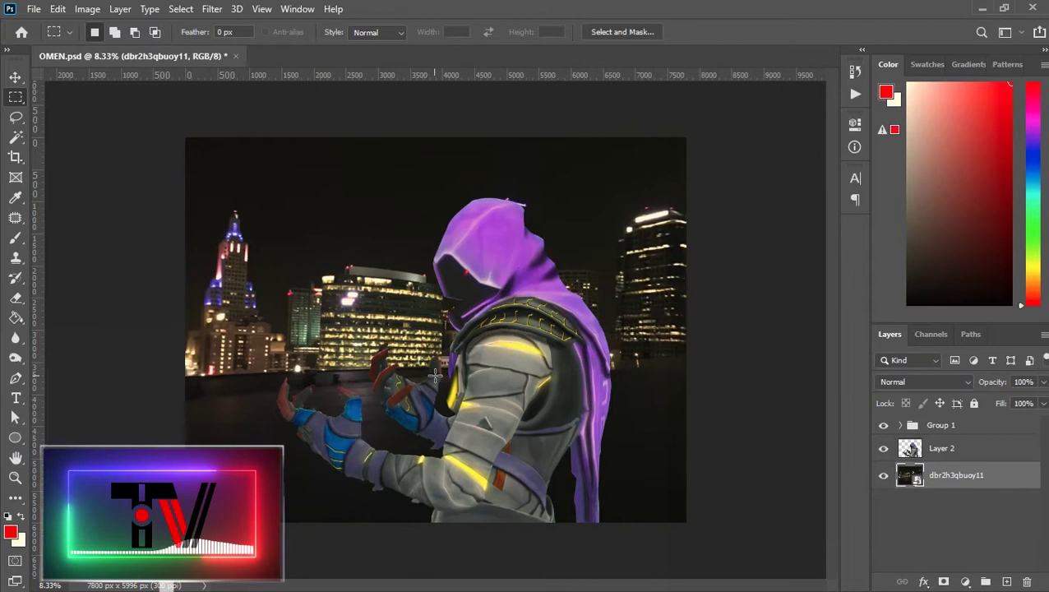
Step: Darken the character with an Exposure adjustment clipped to Group 1, setting the exposure to about -1.94
click(940, 425)
click(965, 582)
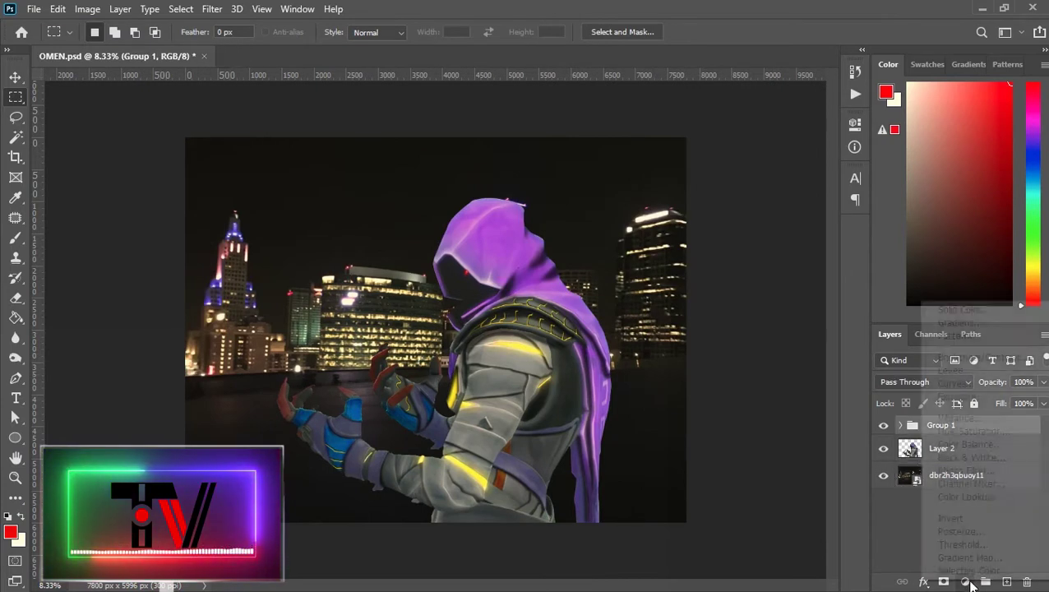
click(960, 401)
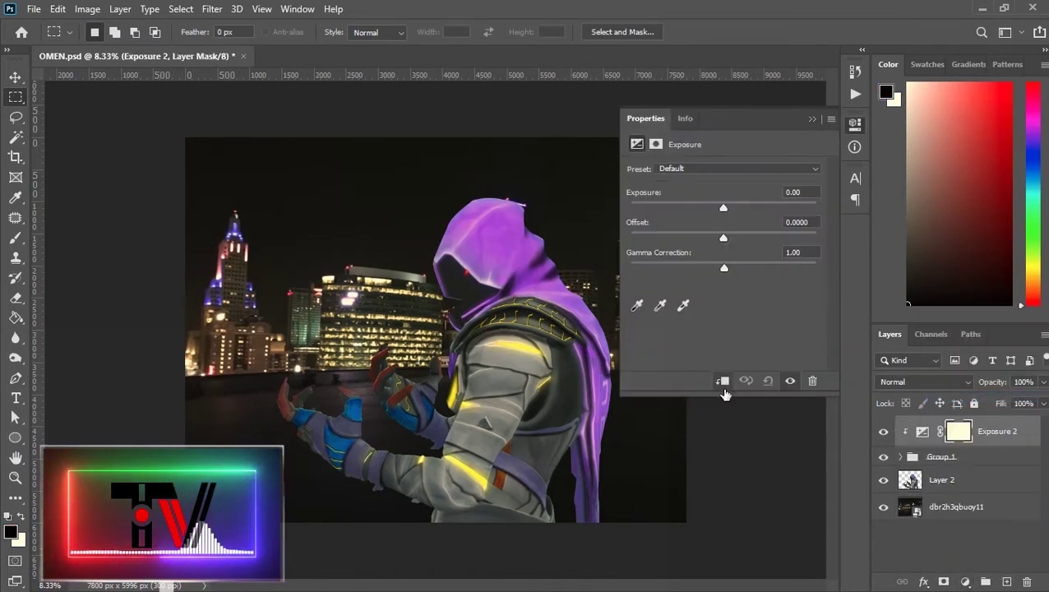
drag(711, 205, 698, 204)
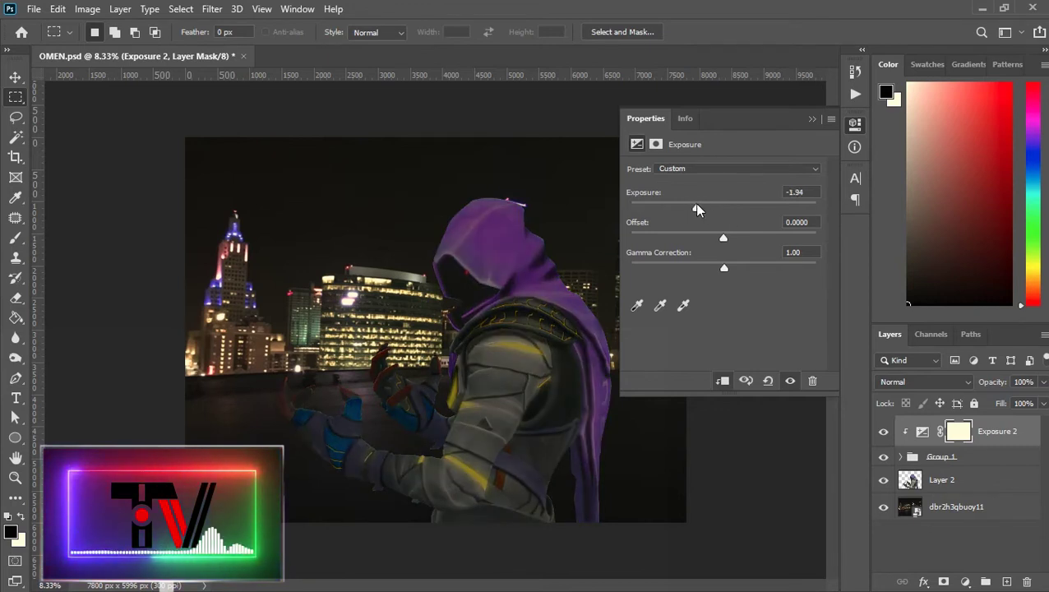
click(854, 125)
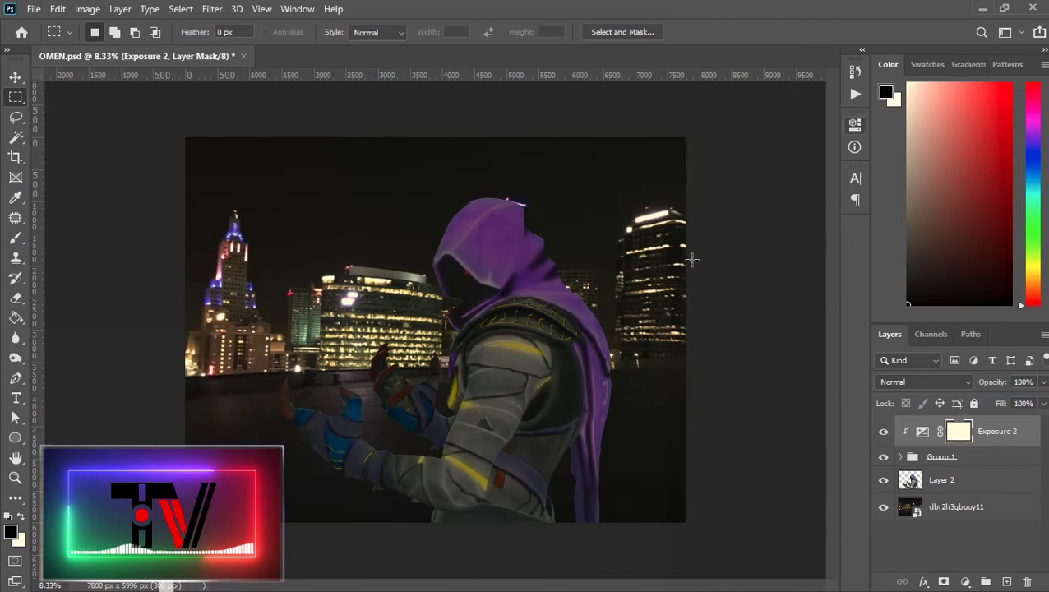
Step: Shift the character group sideways towards the tall building behind its back and hide Layer 2
click(911, 460)
ctrl+click(935, 482)
key(ctrl+t)
drag(521, 272, 561, 272)
key(Return)
Step: Place the fire image 580b585b2edbce24c47b264d directly above the city background layer, behind the character
click(956, 506)
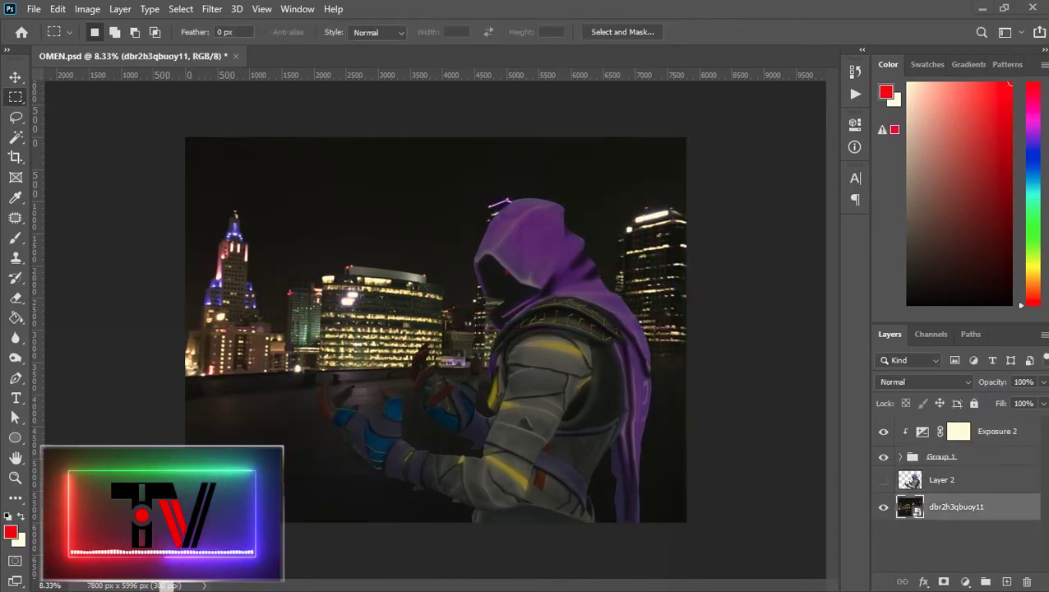
drag(341, 255, 341, 255)
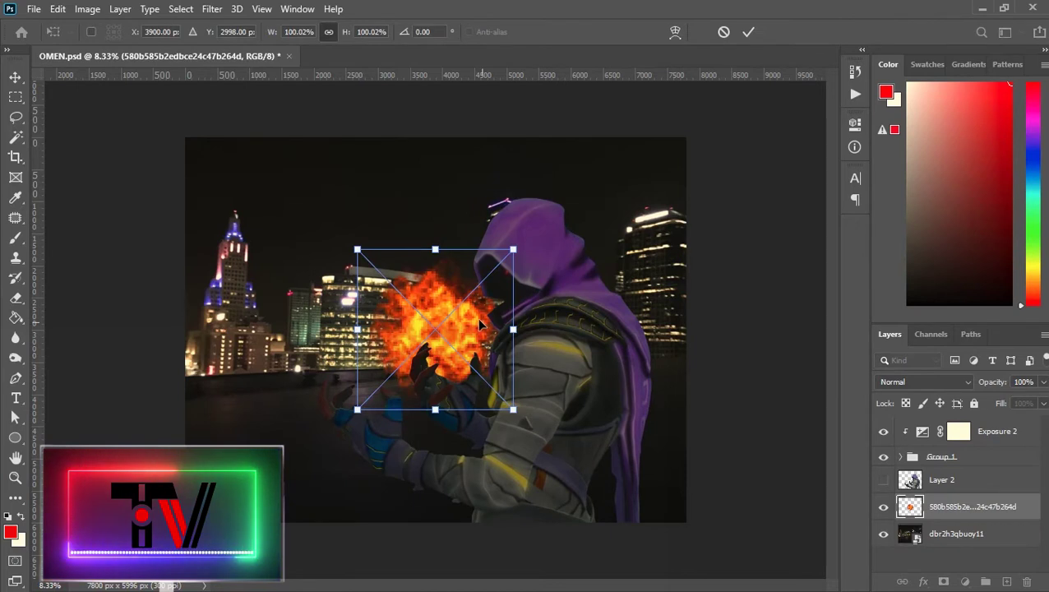
key(Return)
Step: Enlarge the fire and move it away from the character so it covers the buildings in front of the raised hands
key(ctrl+t)
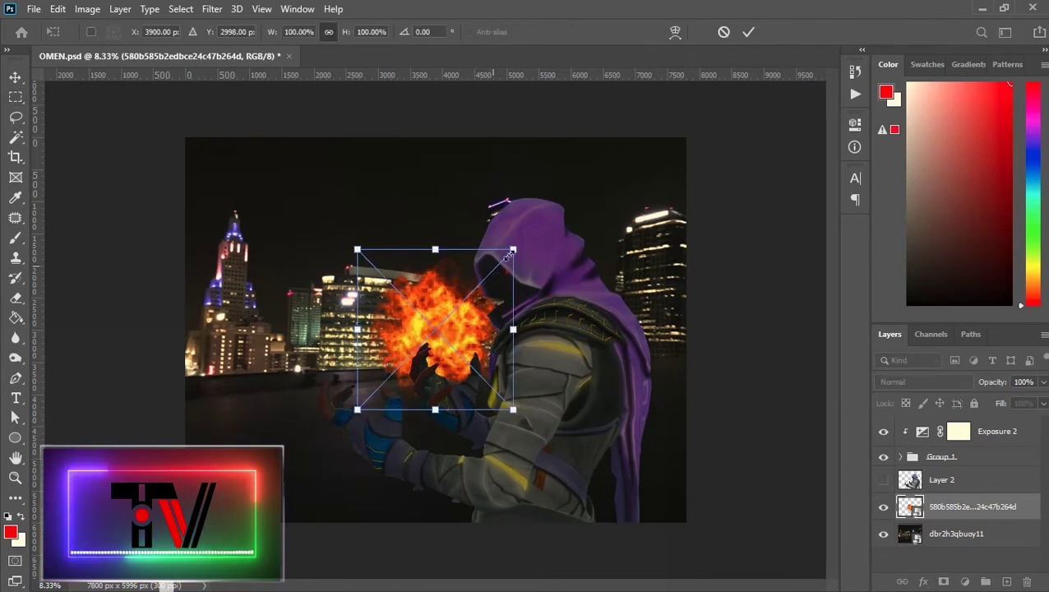
drag(516, 246, 563, 204)
key(Return)
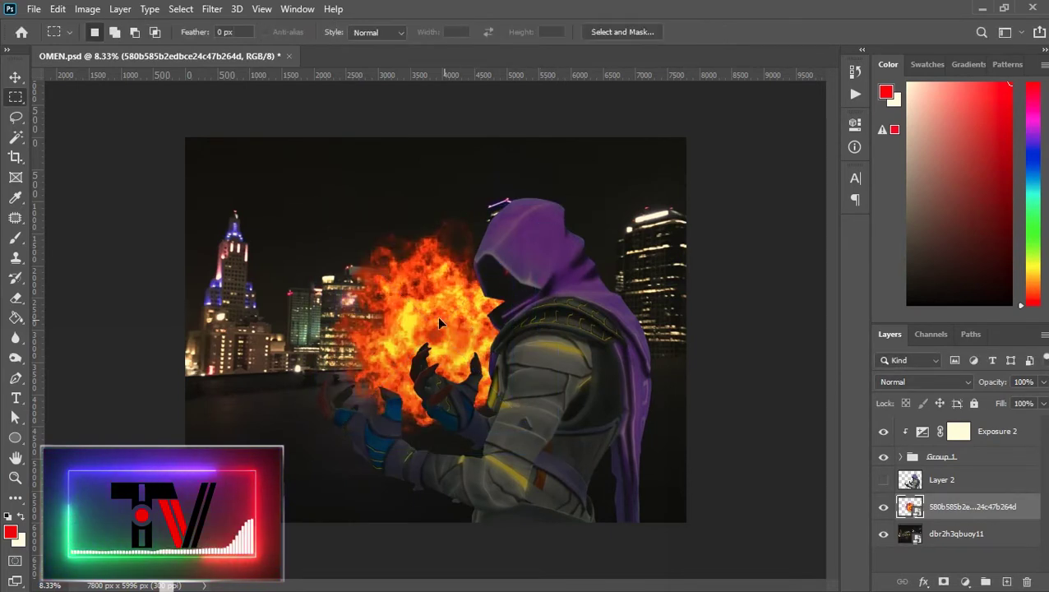
drag(439, 323, 349, 309)
key(ctrl+t)
key(Return)
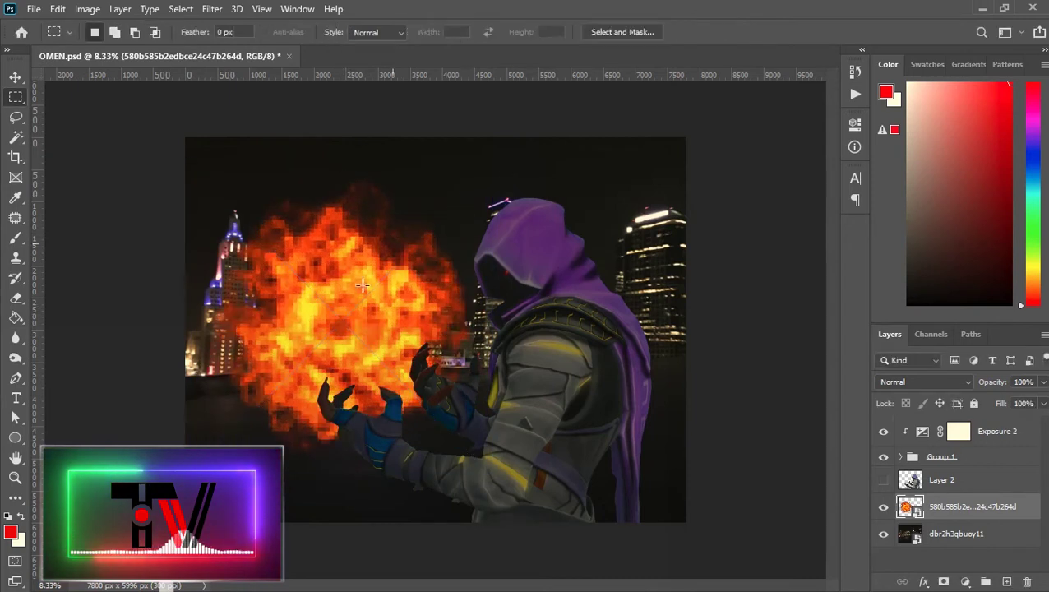
Step: Add a mask to the fire layer and paint out the flames below the rooftop ledge
click(943, 581)
key(b)
mouse_move(257, 416)
mouse_down()
mouse_move(446, 377)
mouse_move(426, 421)
mouse_move(379, 431)
mouse_move(436, 398)
mouse_move(258, 412)
mouse_move(423, 391)
mouse_move(304, 437)
mouse_up()
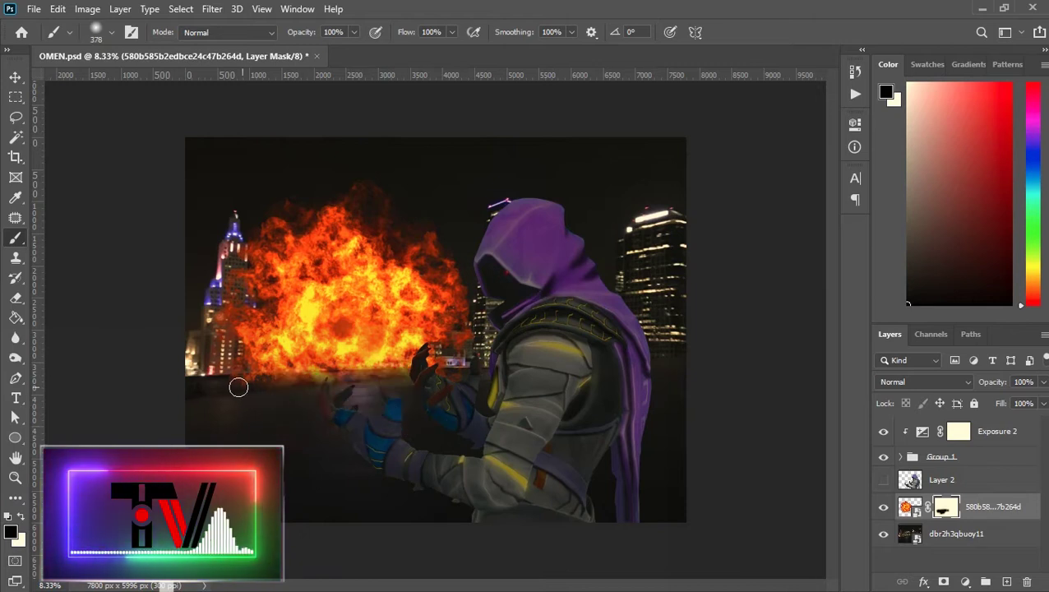
drag(418, 372, 415, 377)
Step: Clean up the fire mask along the rooftop ledge and around the hands, and save the document
scroll(281, 384, up, 5)
drag(281, 391, 374, 393)
right_click(375, 393)
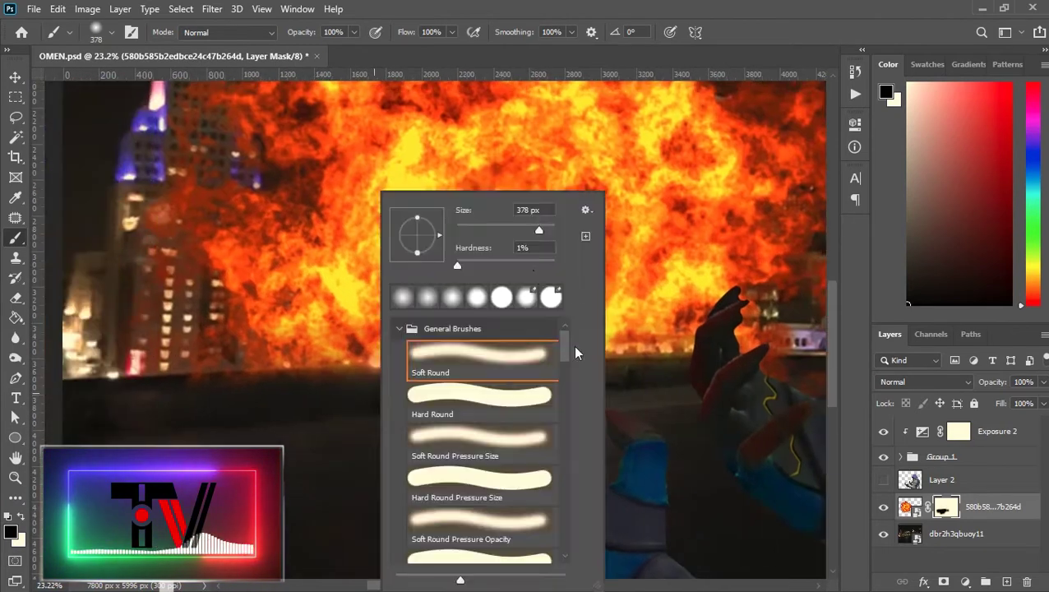
mouse_move(202, 428)
mouse_down()
mouse_move(191, 409)
mouse_move(534, 393)
mouse_move(387, 400)
mouse_up()
scroll(386, 401, right, 5)
scroll(351, 379, right, 5)
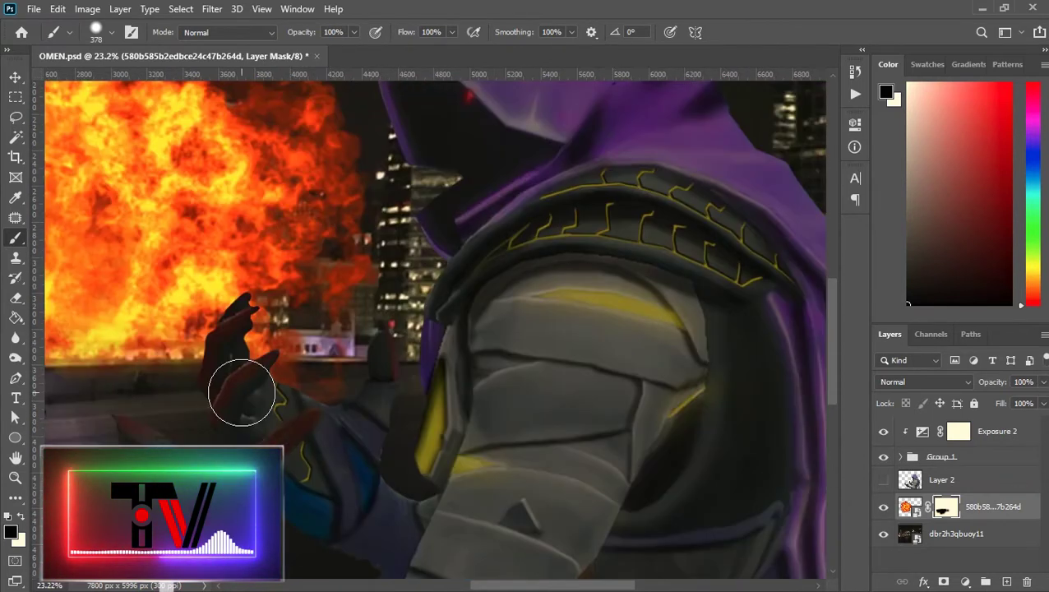
scroll(274, 440, down, 3)
scroll(288, 461, left, 3)
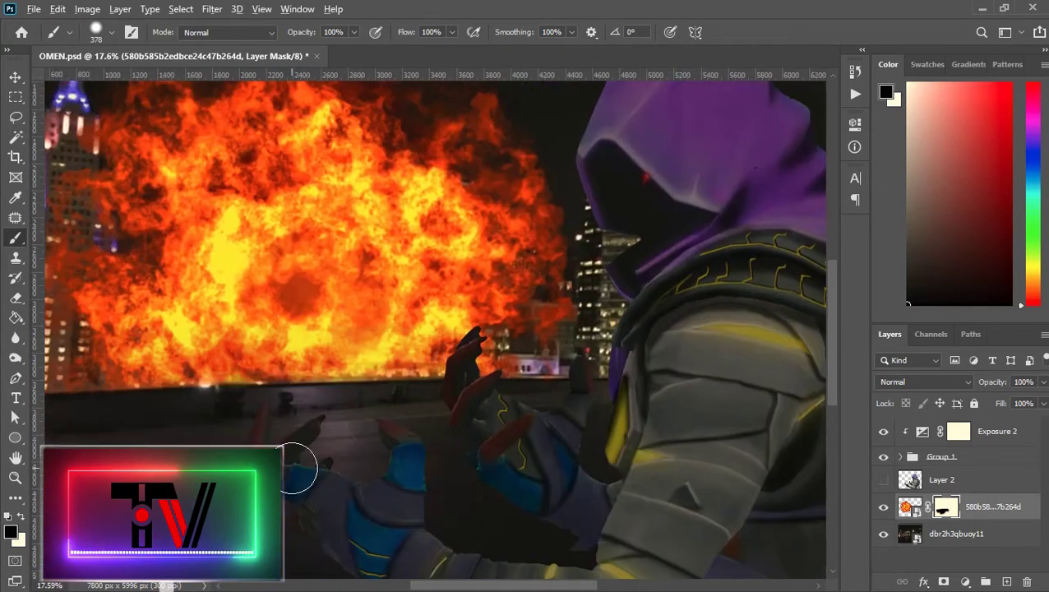
alt+right_click(297, 467)
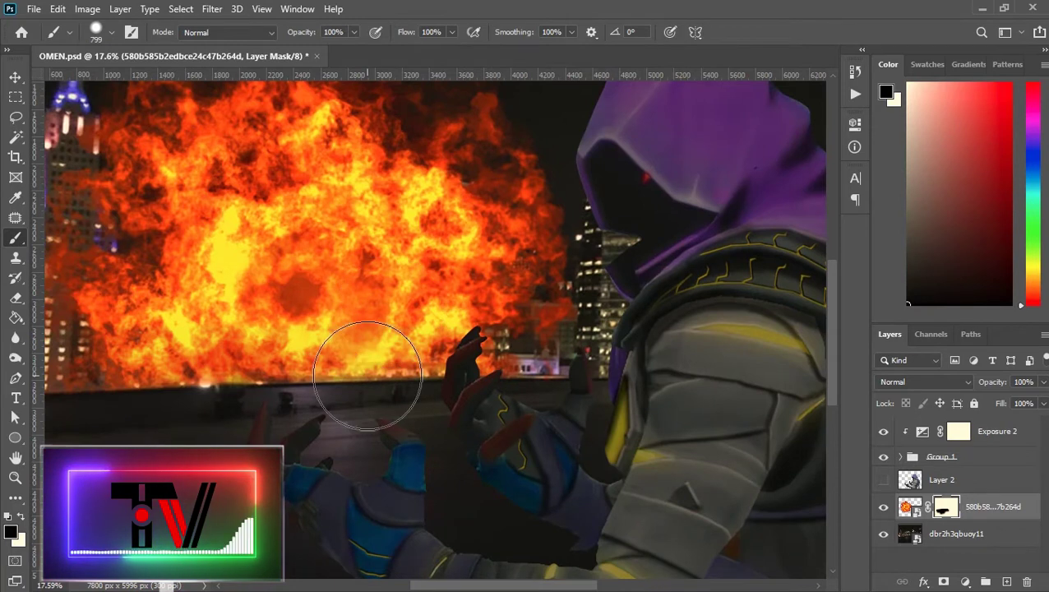
scroll(375, 351, down, 2)
key(ctrl+s)
Step: Clip a colorized Hue/Saturation adjustment to the city layer with hue 62 and saturation 89
scroll(341, 374, up, 3)
click(956, 534)
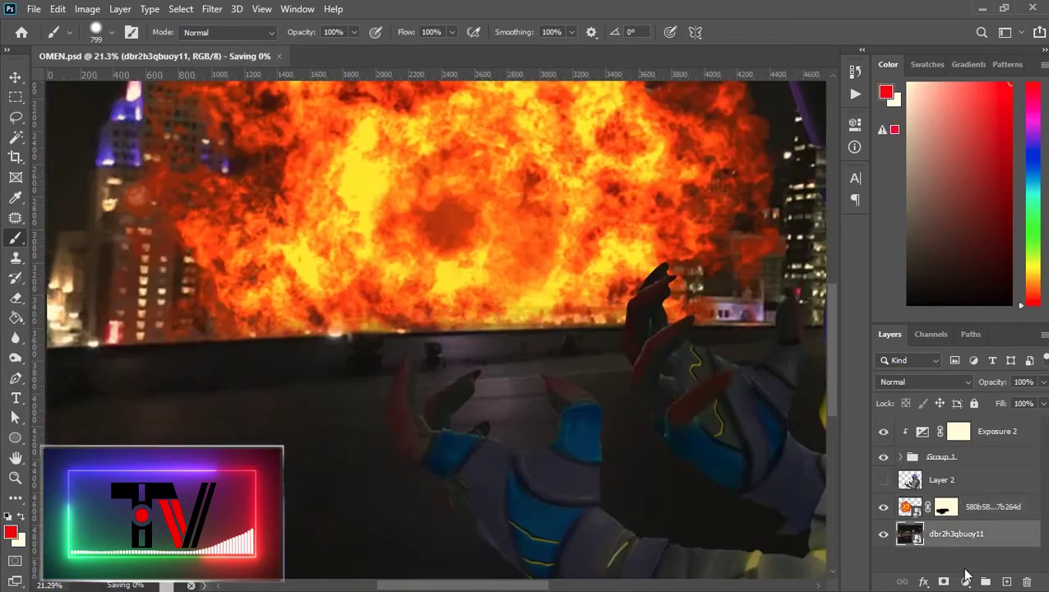
click(965, 581)
click(972, 439)
click(708, 309)
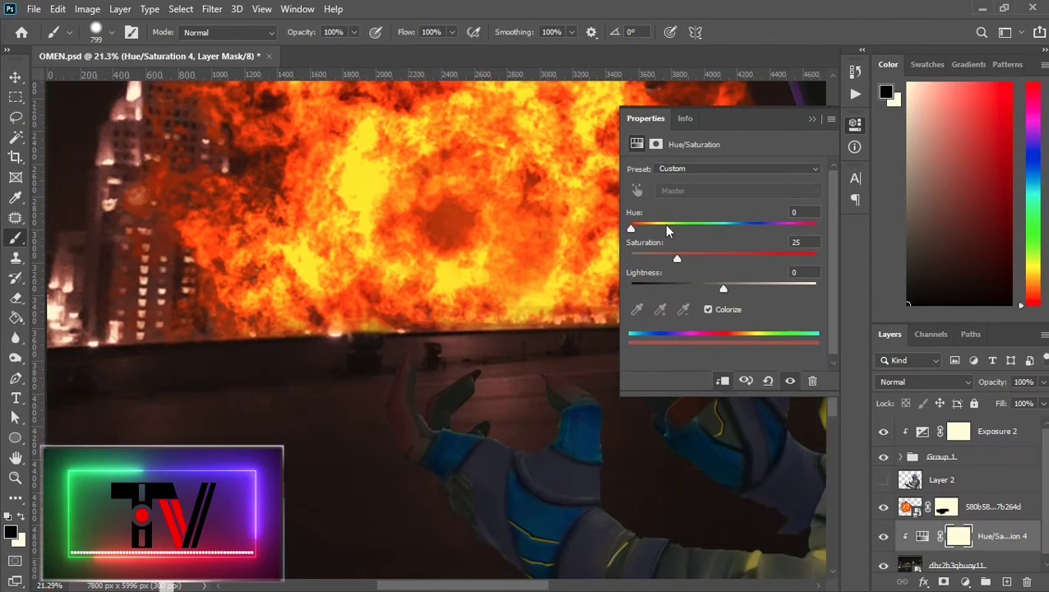
click(663, 228)
click(795, 258)
click(860, 124)
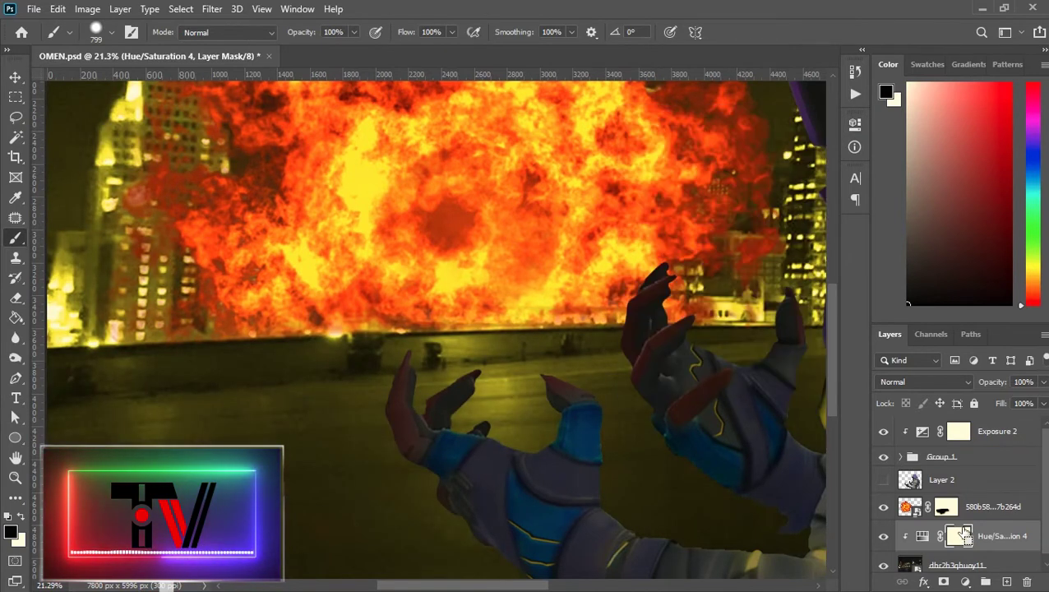
Step: Invert the Hue/Saturation 4 mask to black and set a Soft Round brush of 198 px with 0% hardness
key(ctrl+i)
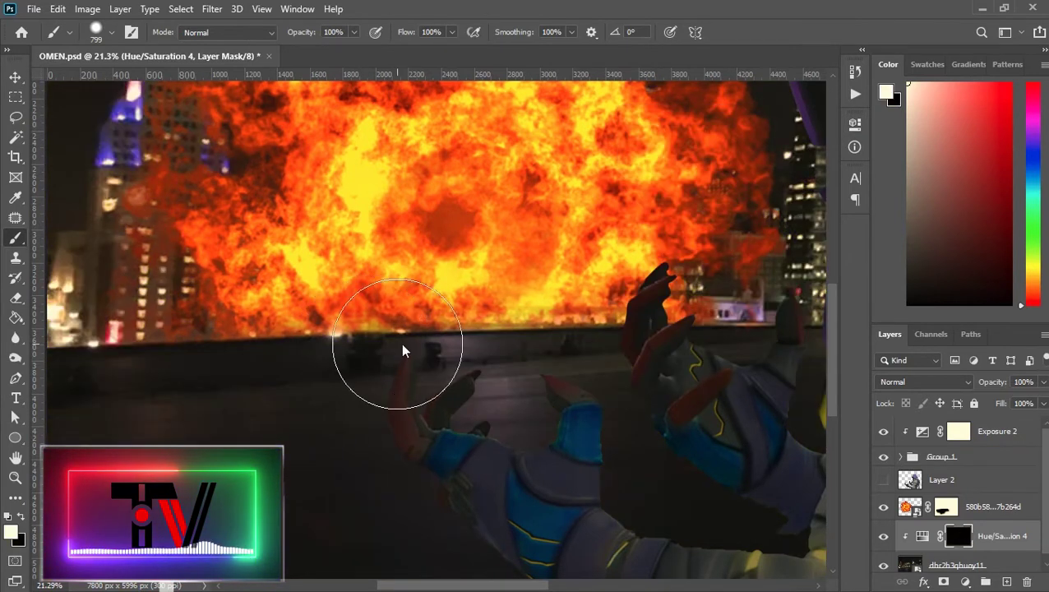
alt+drag(402, 345, 356, 340)
right_click(357, 339)
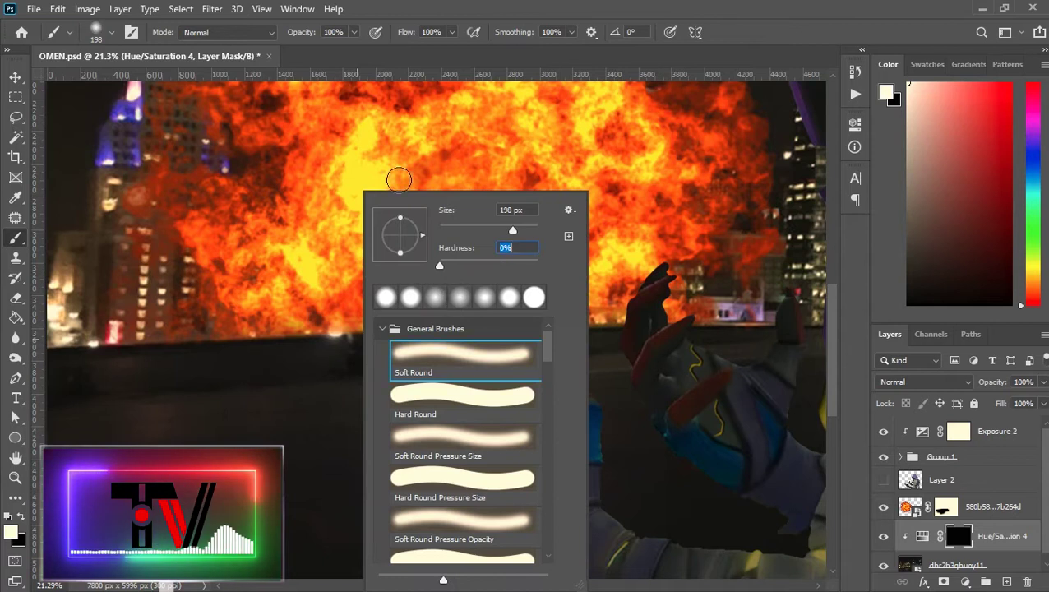
click(455, 7)
scroll(386, 337, up, 6)
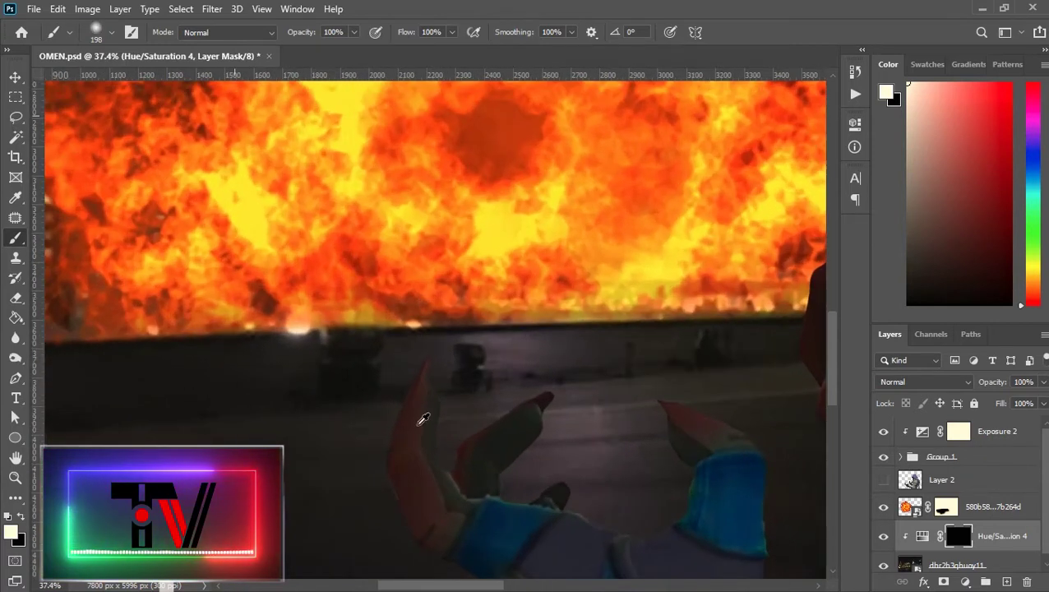
scroll(438, 423, down, 6)
Step: Flatten the brush to a 5000 px ellipse at 3° and paint a yellow glow on the rooftop floor below the fire
right_click(476, 405)
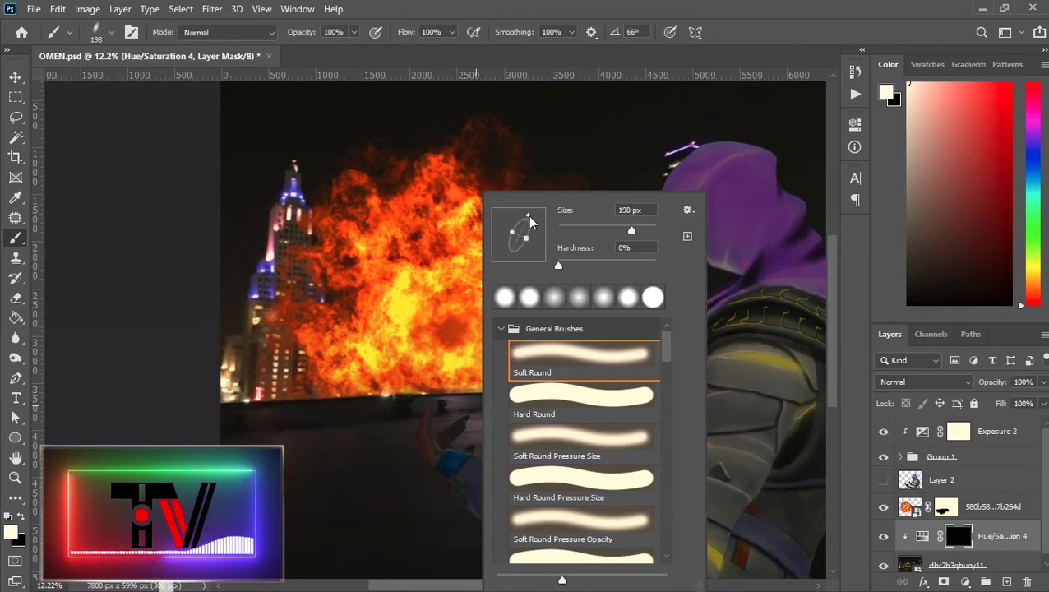
alt+right_click(402, 436)
right_click(523, 421)
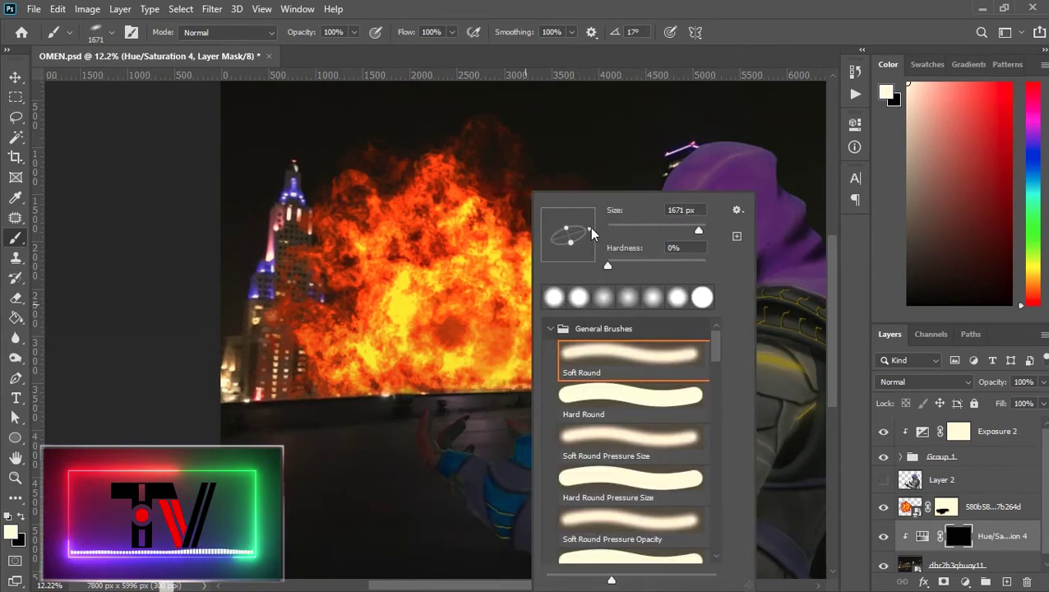
drag(586, 228, 589, 232)
alt+right_click(452, 431)
scroll(405, 472, down, 4)
right_click(398, 471)
drag(459, 231, 460, 236)
click(742, 8)
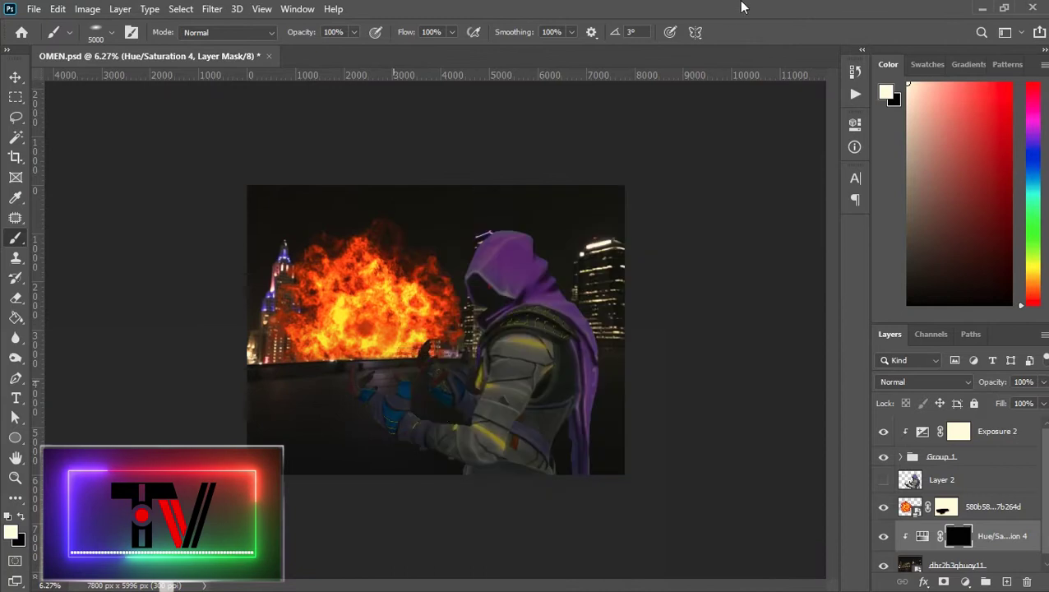
click(385, 416)
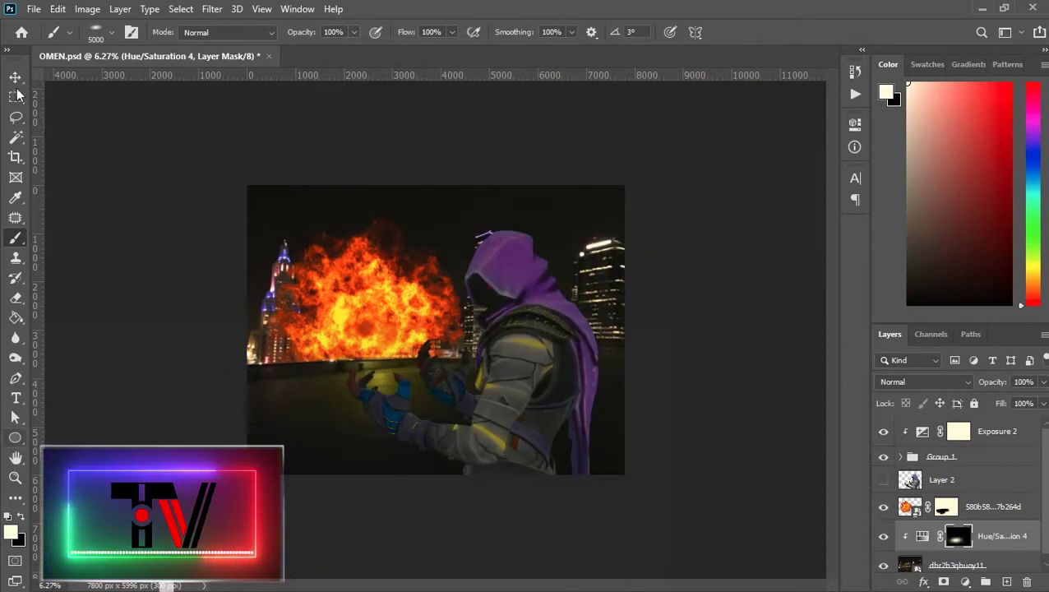
Step: Restore a round 70 px brush tip and paint the yellow glow on the mask along the rooftop ledge
scroll(431, 365, up, 5)
right_click(309, 362)
drag(484, 229, 397, 229)
scroll(255, 357, up, 4)
scroll(428, 366, down, 3)
drag(201, 340, 423, 342)
drag(498, 333, 311, 314)
scroll(311, 314, down, 1)
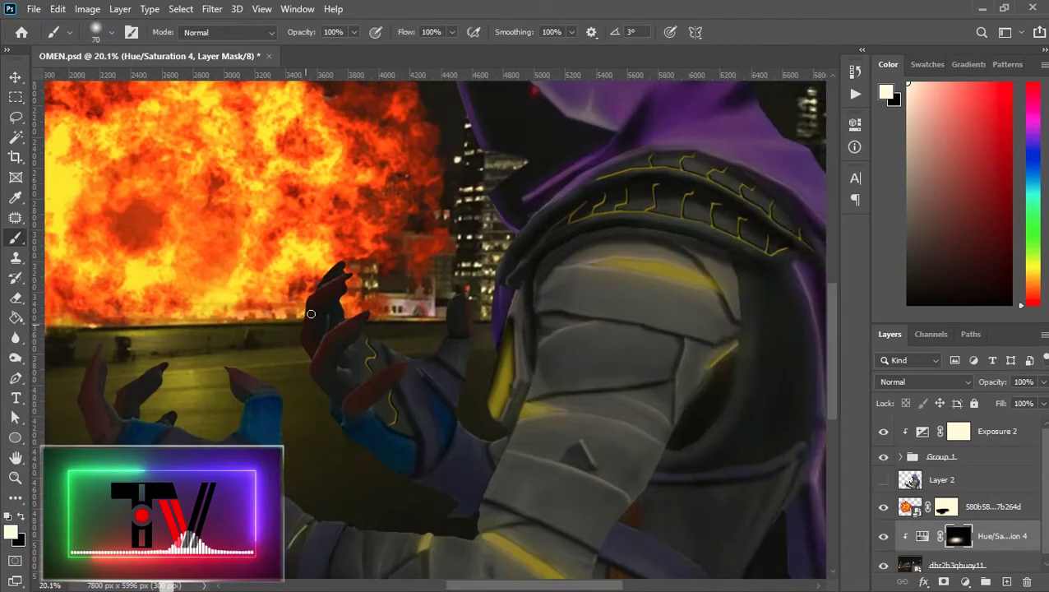
Step: Duplicate Hue/Saturation 4 above Group 1 as a clipped adjustment and delete the copy's mask
scroll(311, 313, down, 3)
key(m)
mouse_move(920, 538)
mouse_down()
mouse_move(941, 429)
mouse_move(934, 445)
mouse_up()
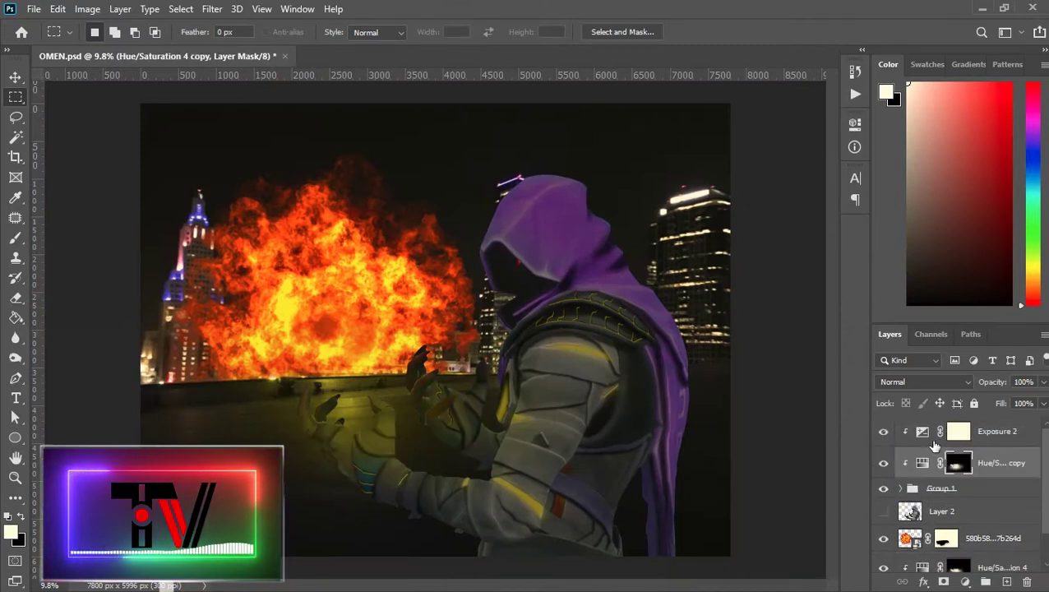
right_click(953, 463)
click(915, 350)
Step: Set the Hue/Saturation 4 copy to hue 60, saturation 95 and lightness +28
double_click(922, 463)
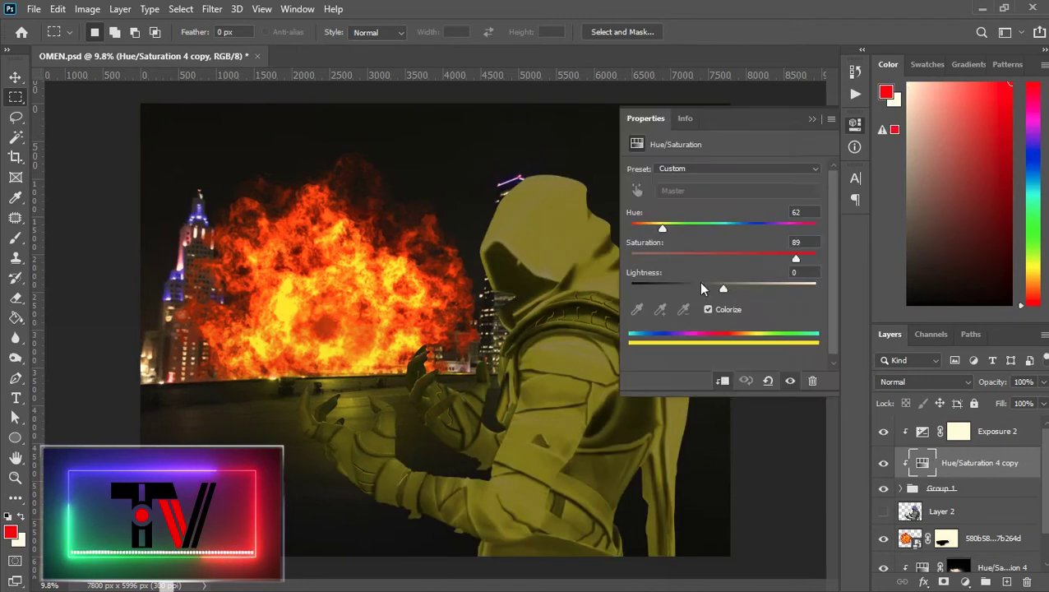
drag(723, 287, 807, 258)
drag(764, 287, 748, 288)
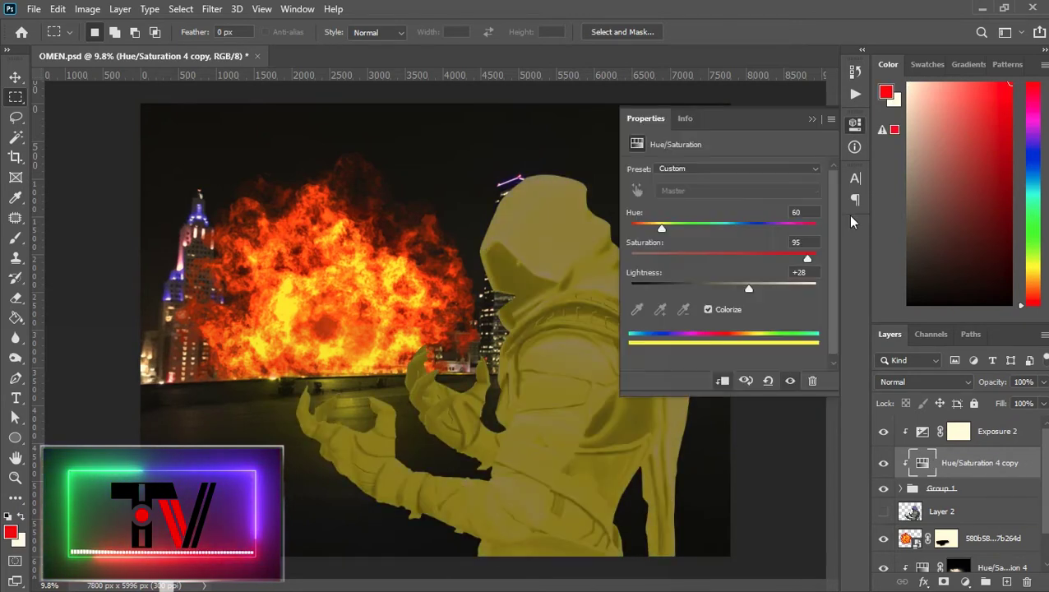
click(851, 128)
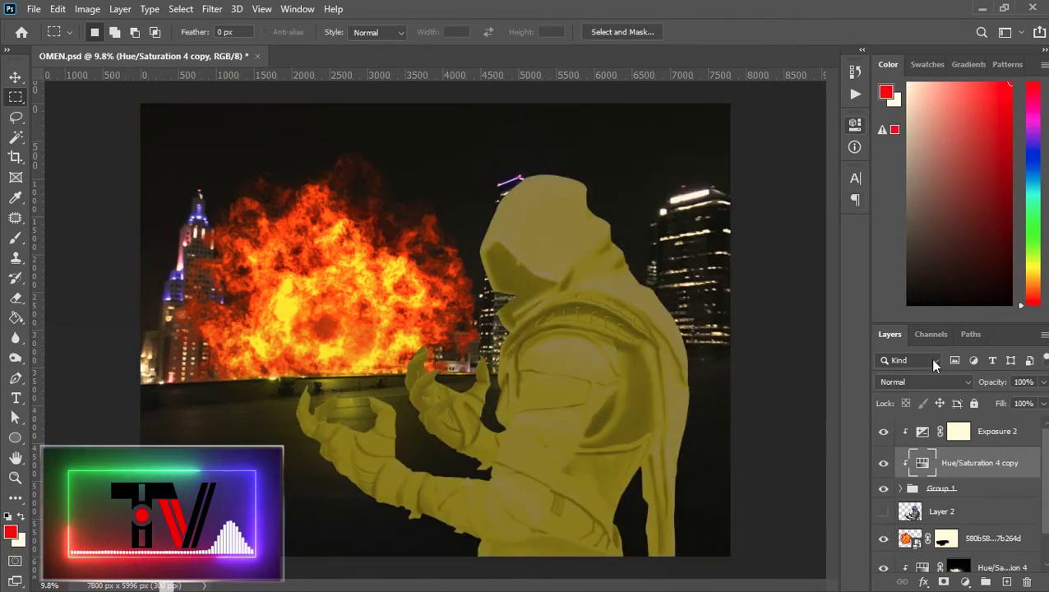
Step: Add a black mask to the Hue/Saturation 4 copy and set up a soft round white brush at 338 px
click(945, 582)
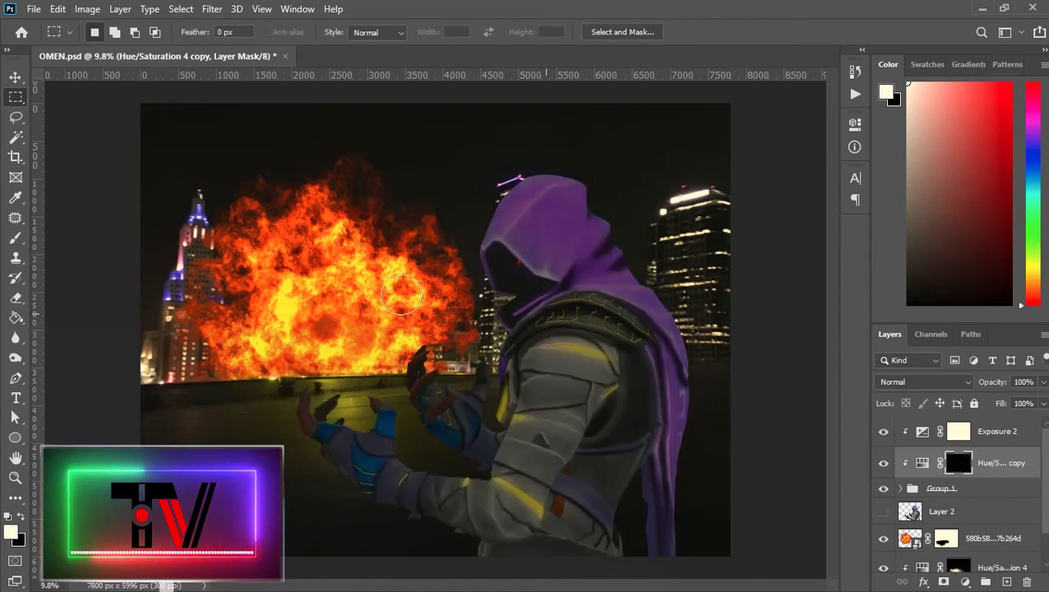
key(b)
scroll(505, 239, up, 3)
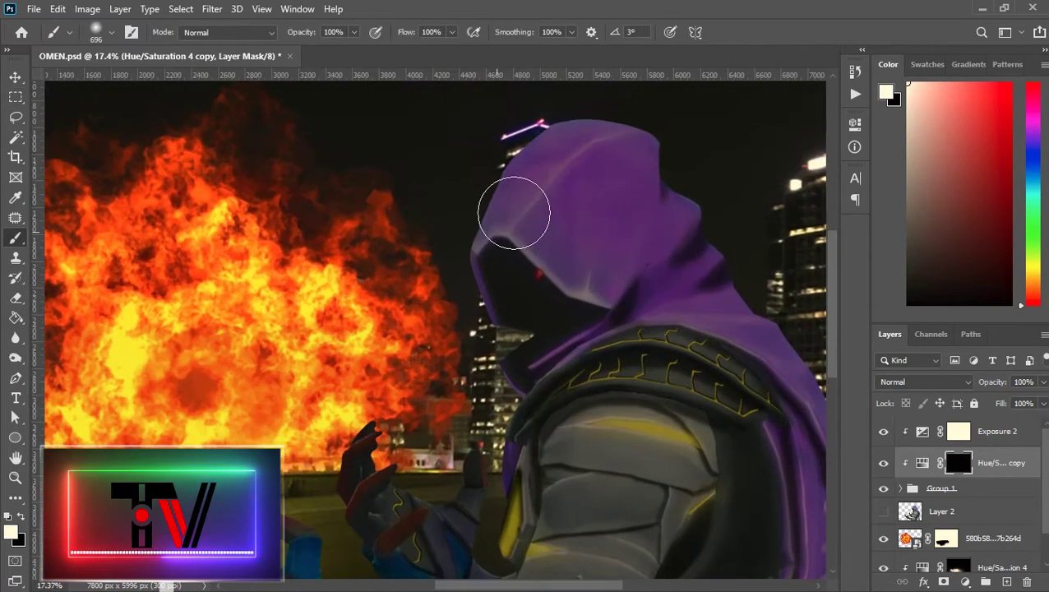
right_click(454, 234)
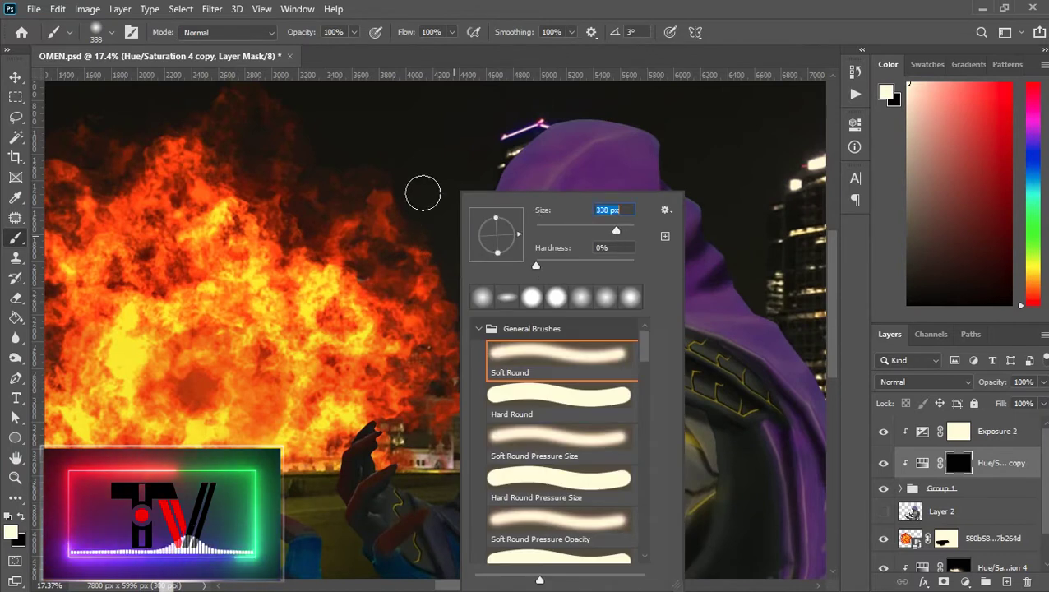
key(Escape)
scroll(445, 260, up, 2)
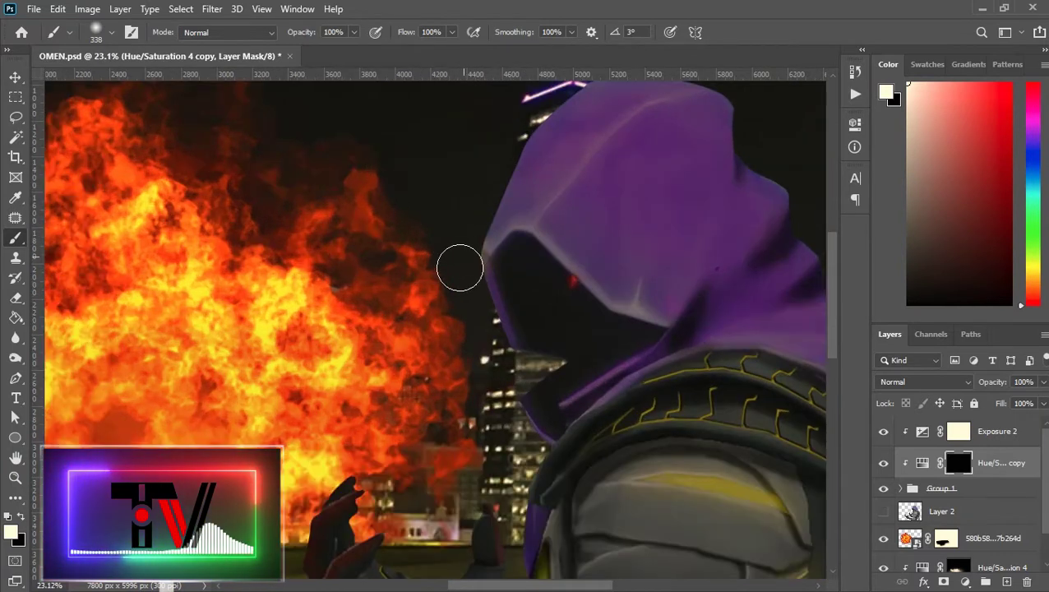
Step: Paint yellow rim light along the hood's front edge and face opening on the mask with a small soft brush
alt+right_click(474, 269)
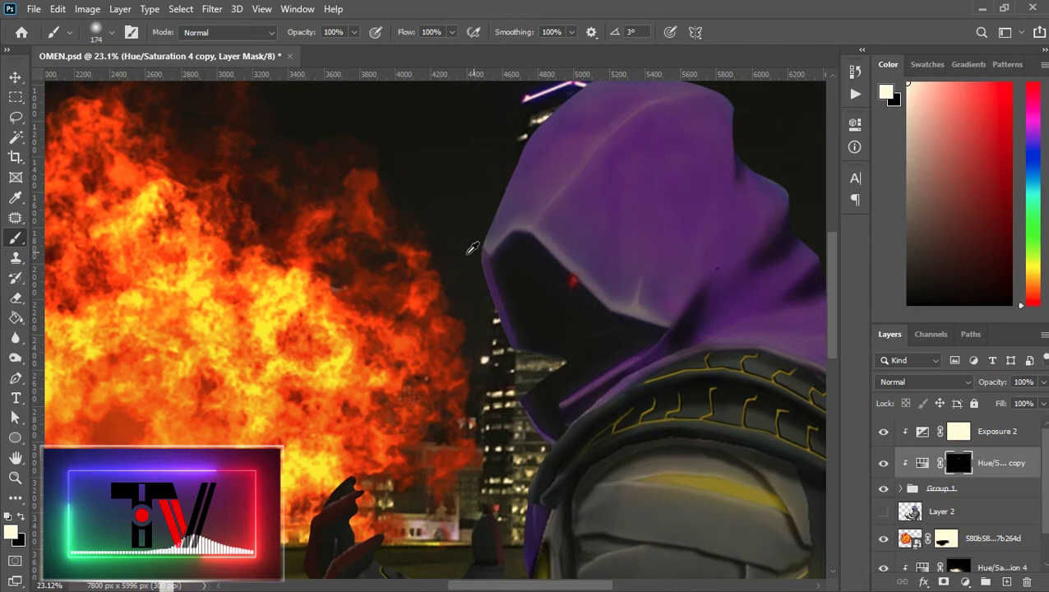
scroll(474, 248, up, 2)
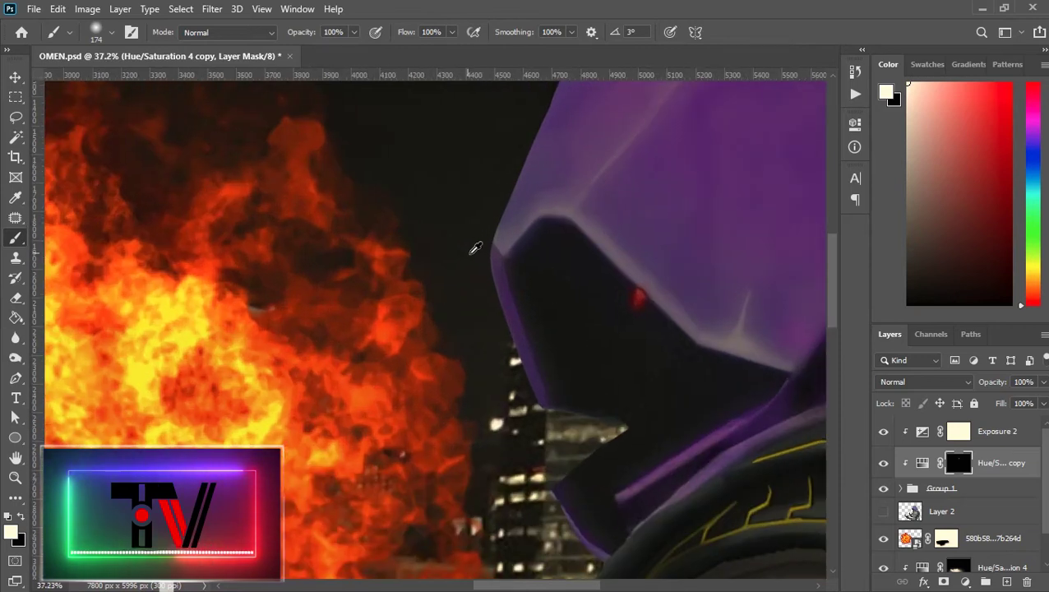
alt+right_click(484, 318)
drag(483, 317, 459, 461)
scroll(522, 255, up, 2)
drag(558, 314, 459, 450)
drag(459, 449, 653, 331)
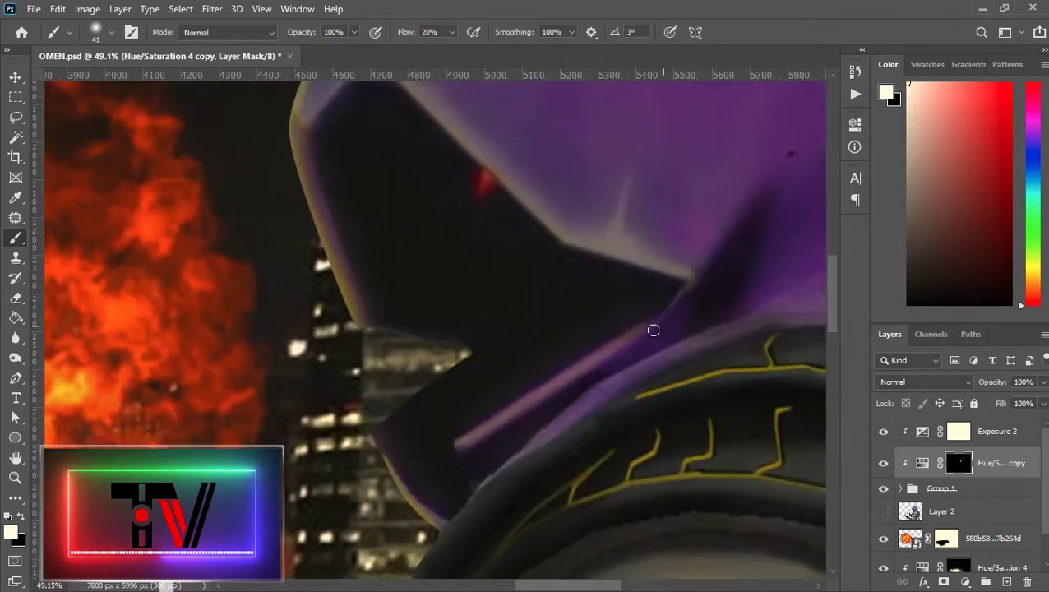
Step: Paint the yellow rim light along the collar and the fingers of the far hand on the mask
scroll(488, 393, up, 2)
drag(489, 393, 706, 190)
key(x)
key(shift+3)
scroll(524, 367, down, 2)
key(x)
scroll(523, 368, up, 3)
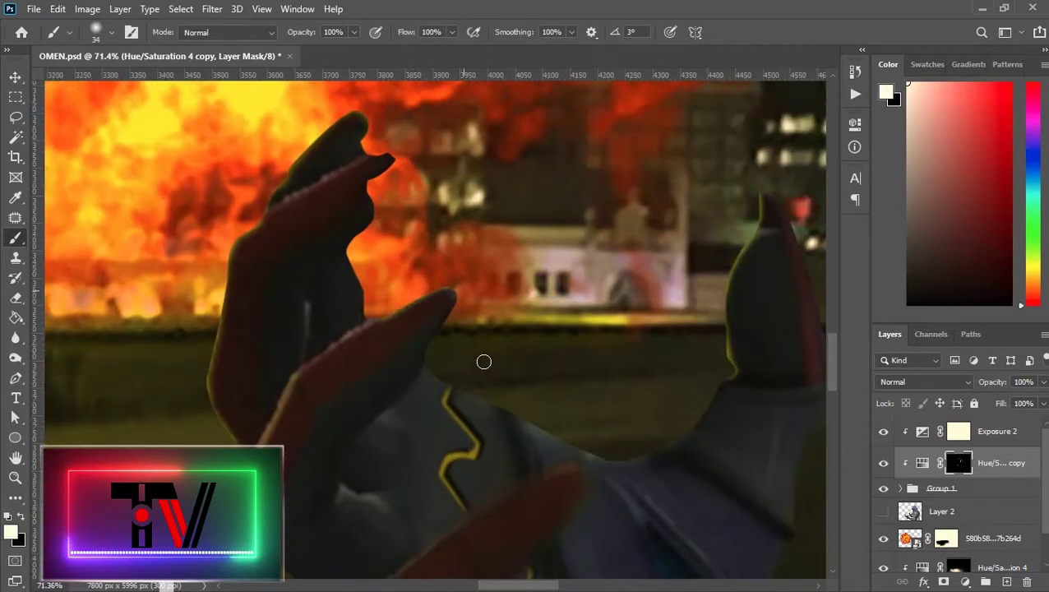
drag(485, 363, 814, 305)
key(x)
scroll(581, 382, down, 3)
Step: Restore the brush flow to 100% and paint yellow rim light along the near hand's finger edges
alt+right_click(558, 401)
key(x)
key(shift+0)
drag(249, 363, 473, 406)
drag(150, 393, 489, 396)
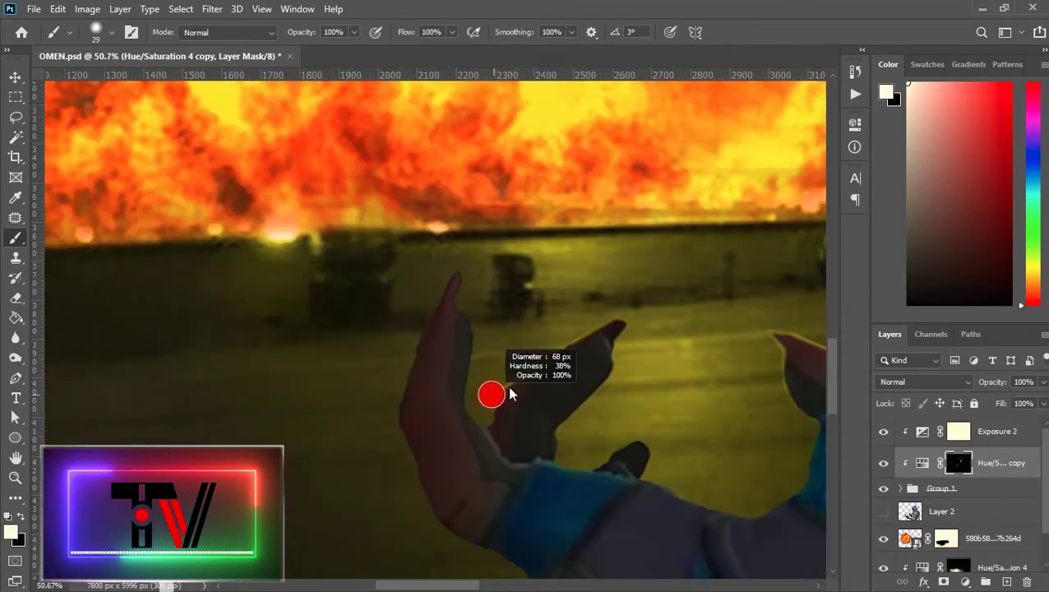
scroll(469, 419, up, 3)
drag(462, 196, 520, 251)
key(x)
key(x)
Step: Paint the yellow rim light along the near hand's lower edge and wrist, and around the far hand
scroll(692, 271, down, 2)
drag(543, 359, 567, 444)
scroll(599, 359, up, 2)
scroll(600, 359, down, 4)
drag(613, 292, 667, 334)
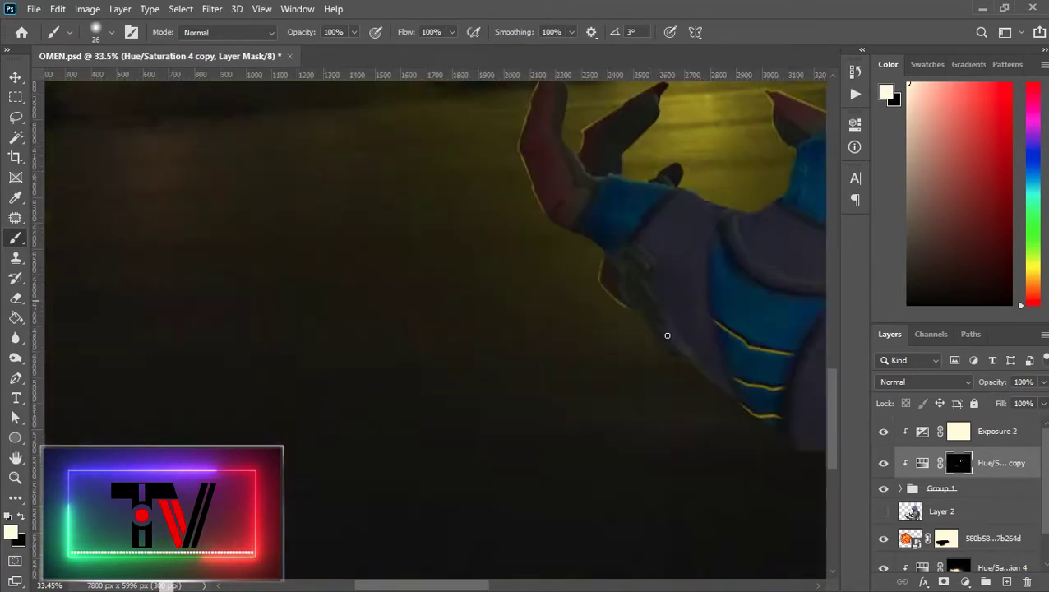
drag(814, 256, 606, 329)
scroll(606, 329, down, 1)
alt+right_click(606, 329)
mouse_move(238, 390)
mouse_down()
mouse_move(499, 351)
mouse_move(226, 518)
mouse_up()
drag(731, 325, 502, 329)
Step: Paint a broad 291 px band of yellow light down the upper arm's front, then trim it to an edge with black
scroll(502, 329, up, 2)
drag(573, 468, 657, 147)
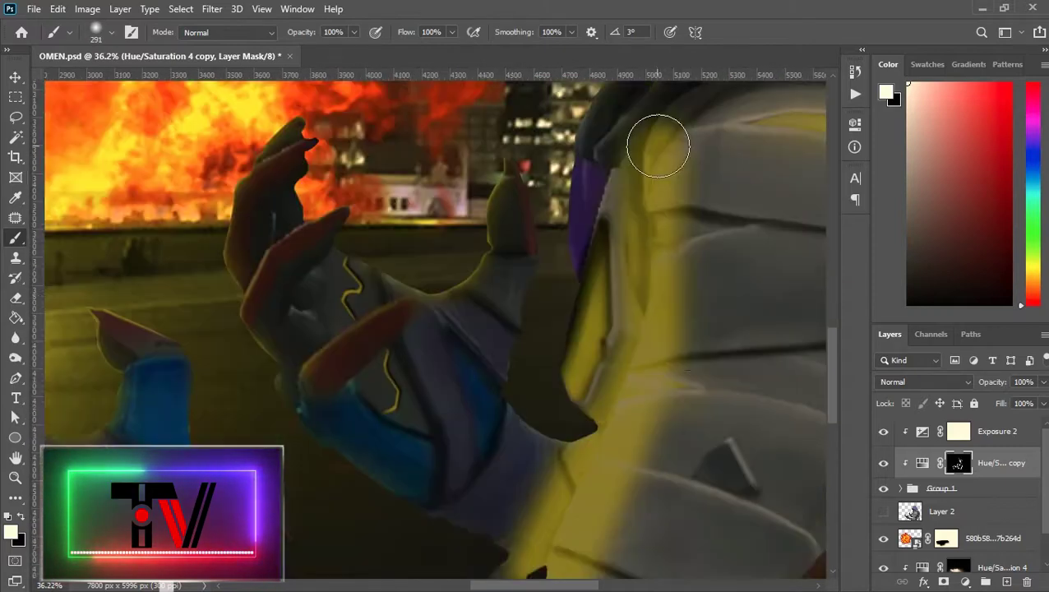
key(x)
mouse_move(715, 165)
mouse_down()
mouse_move(660, 427)
mouse_move(674, 123)
mouse_up()
drag(647, 247, 533, 358)
key(x)
Step: Paint a thin yellow edge light along the underside of the far forearm with a 37 px brush
scroll(534, 329, up, 2)
alt+right_click(578, 384)
drag(494, 541, 618, 331)
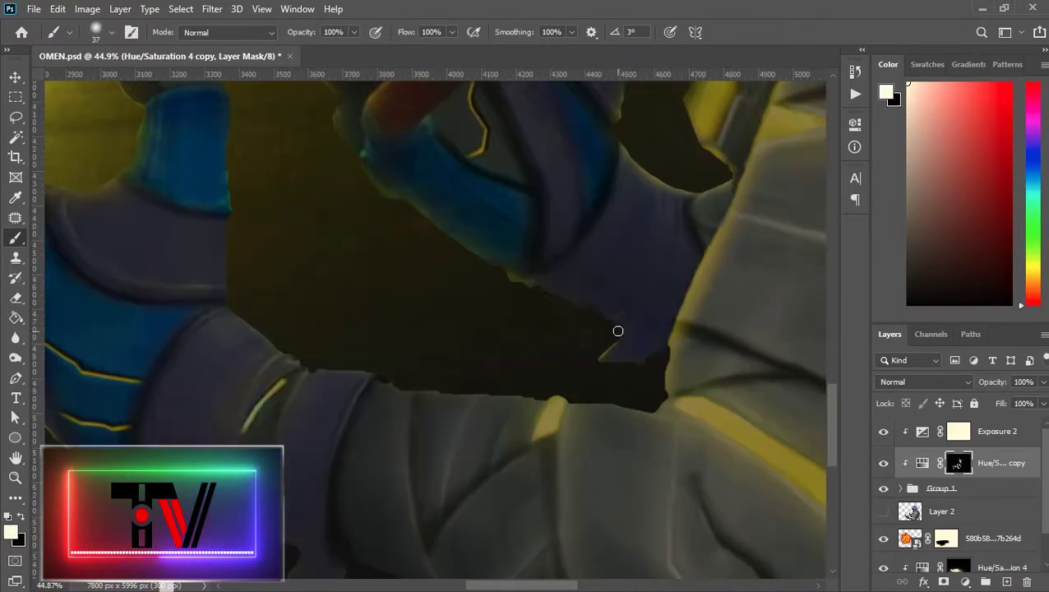
Step: Paint a pale cream glow over the buildings behind the character on Layer 11 with a 5000 px soft brush
scroll(430, 282, down, 7)
alt+right_click(472, 323)
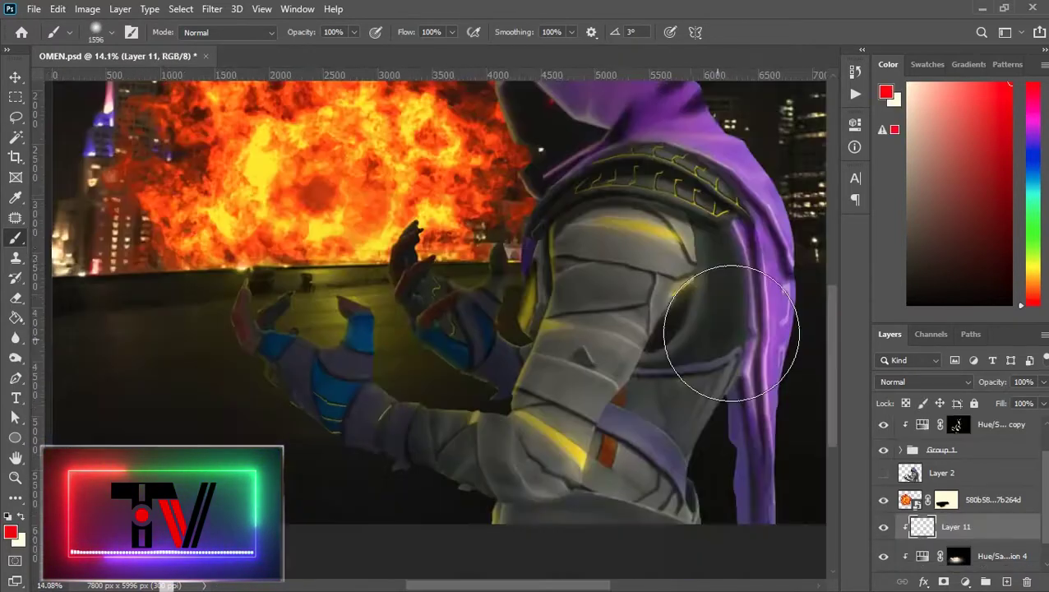
scroll(532, 328, down, 3)
scroll(532, 328, up, 2)
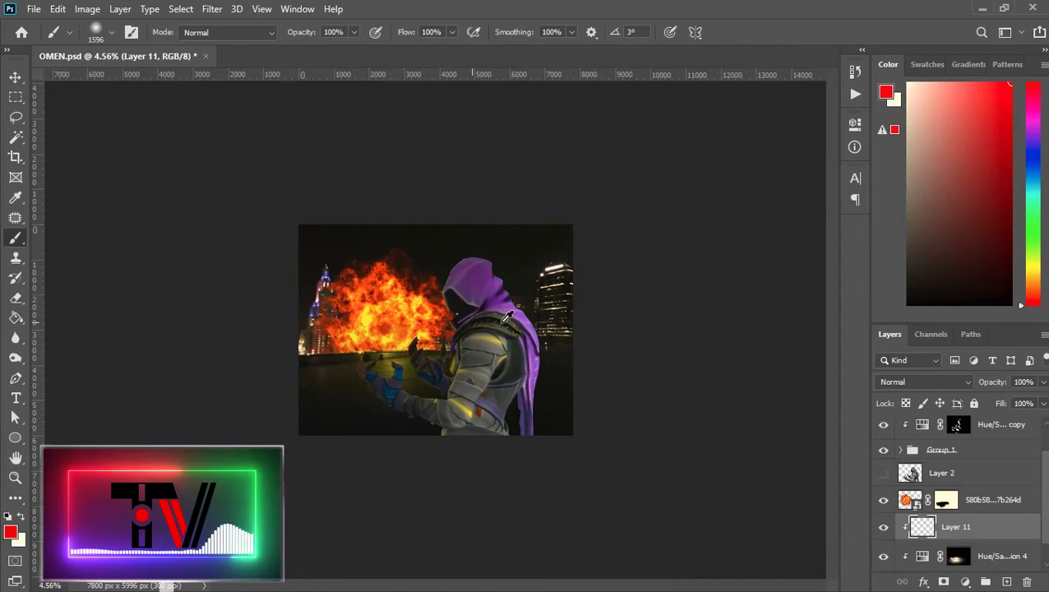
drag(618, 313, 619, 315)
key(x)
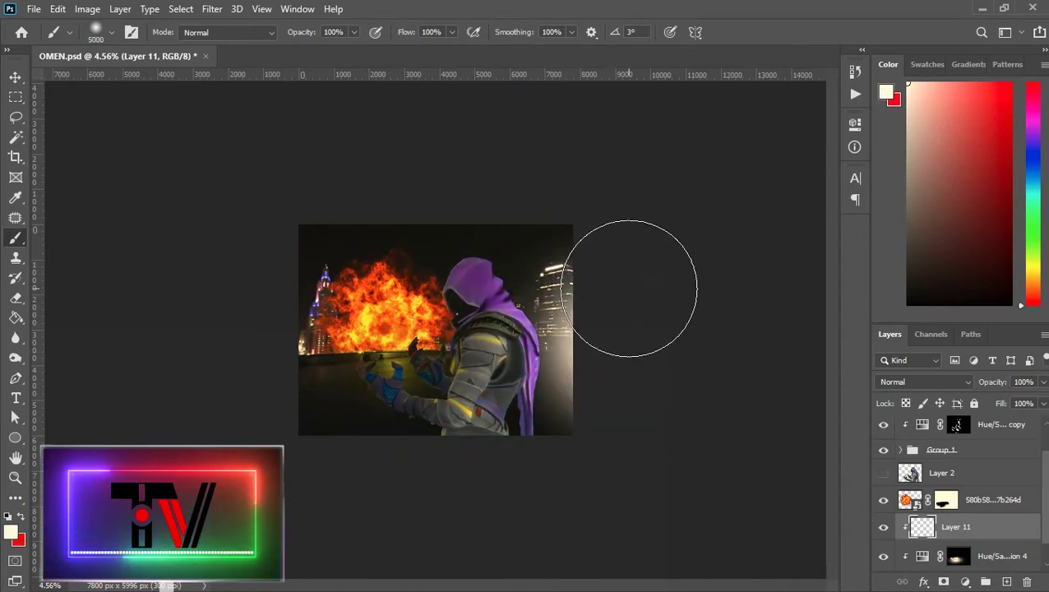
drag(616, 284, 620, 319)
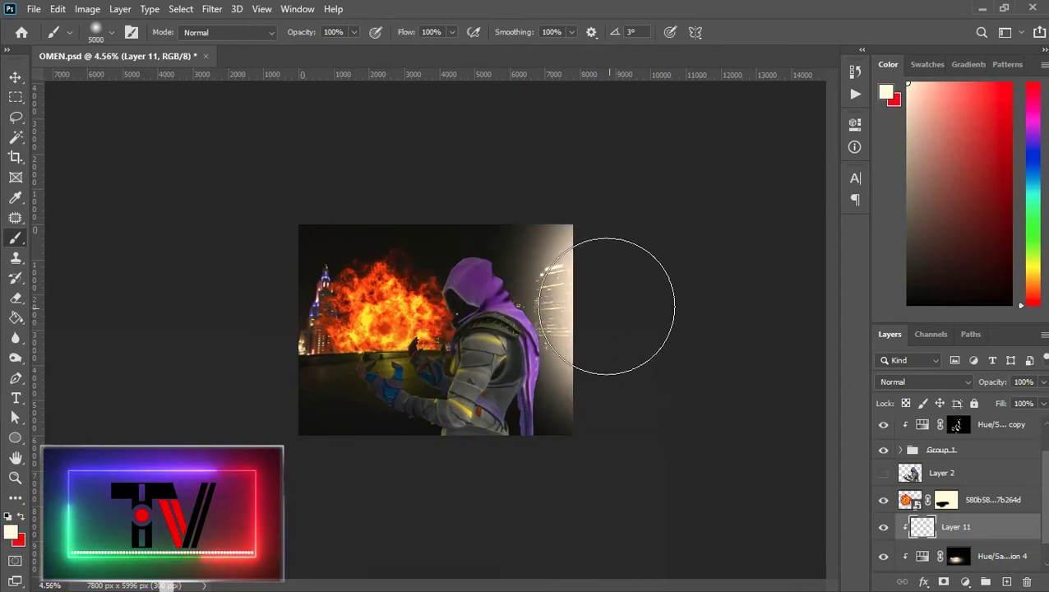
Step: Save the document and add a clipped Brightness/Contrast adjustment above Exposure 2 with brightness 76
scroll(983, 443, up, 1)
click(983, 452)
click(1002, 441)
key(ctrl+0)
key(ctrl+s)
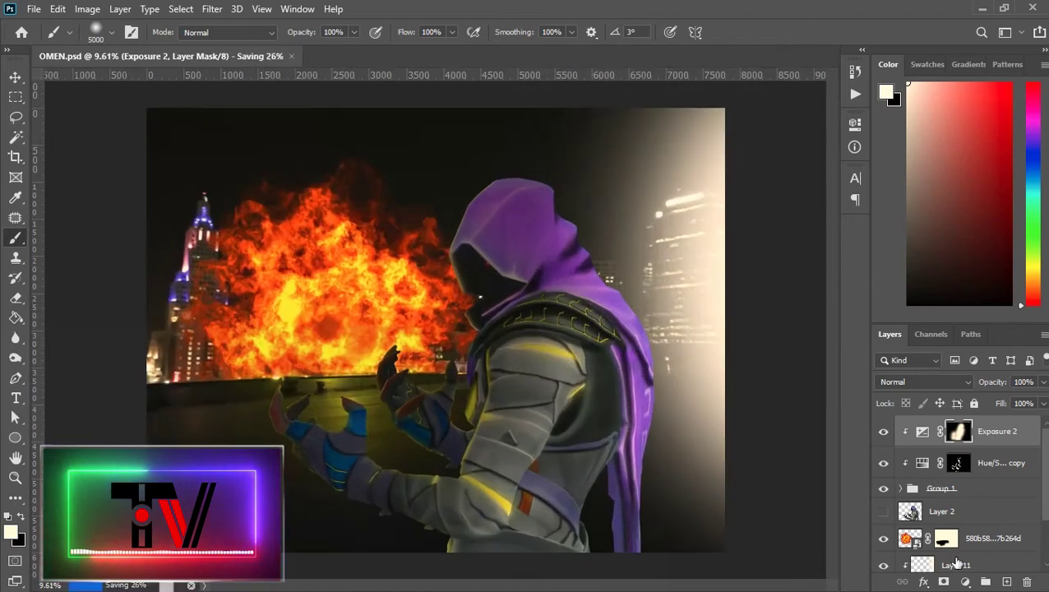
click(965, 581)
click(965, 359)
click(722, 381)
drag(723, 212, 771, 214)
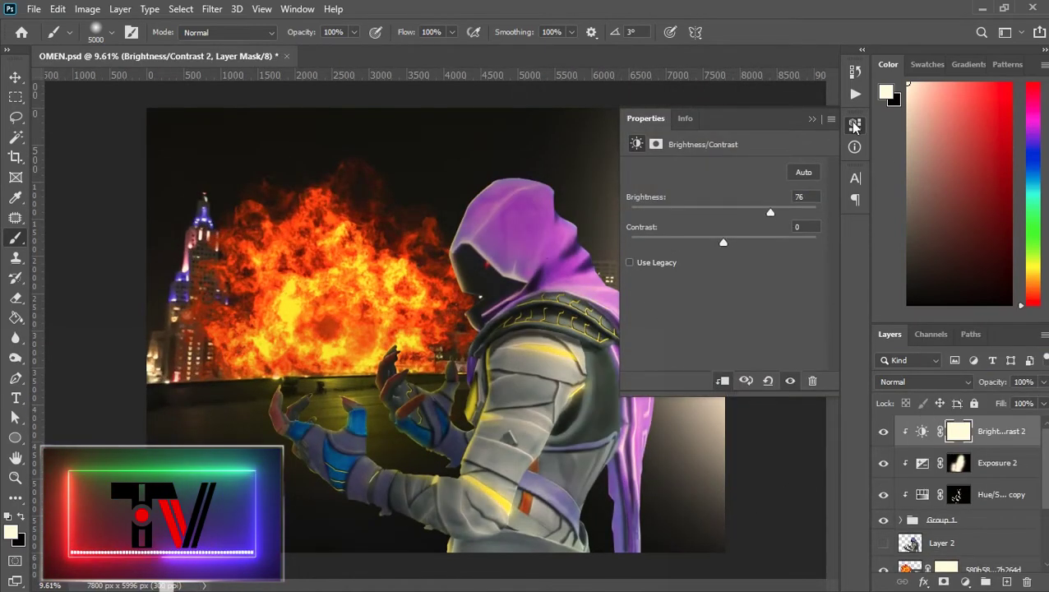
click(855, 125)
Step: Invert the Brightness/Contrast 2 mask and paint the brightening back along the rear of the hood and cape
key(ctrl+i)
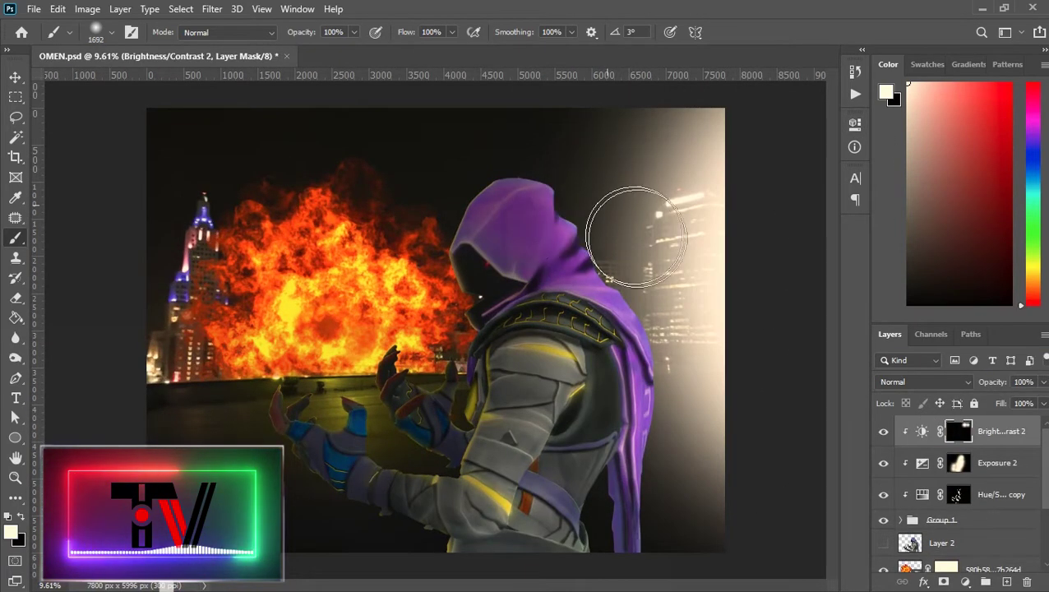
click(636, 237)
drag(696, 318, 586, 220)
drag(661, 342, 658, 554)
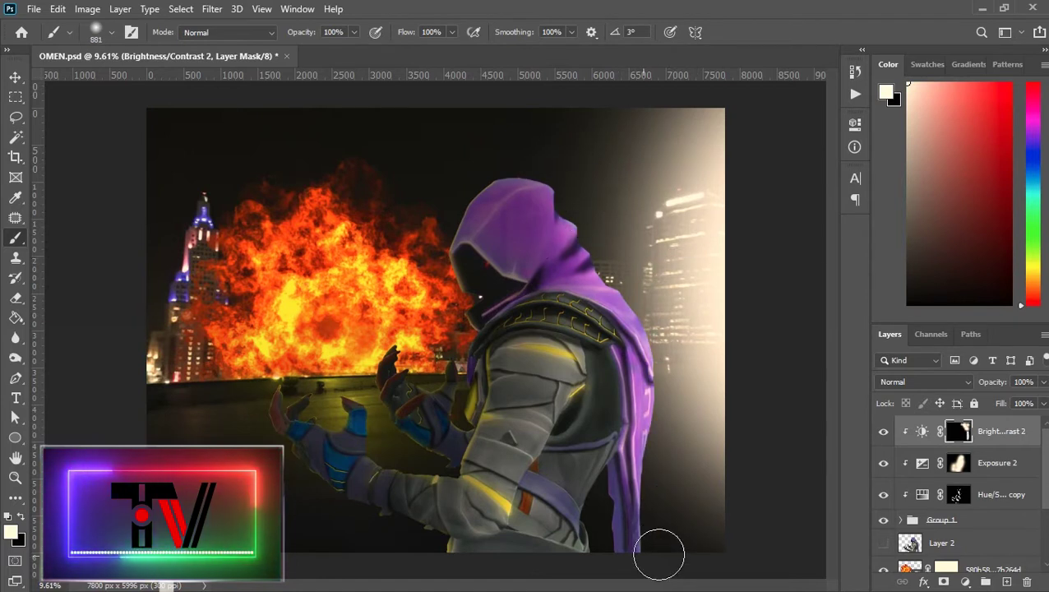
Step: Lower the opacity of Layer 11 to soften the pale background glow and save the document
scroll(956, 471, down, 3)
click(983, 500)
drag(1007, 383, 985, 387)
key(m)
key(ctrl+s)
Step: Place the sparks image on a new layer above Layer 11 and scale it up to cover the whole canvas
key(ctrl+shift+alt+n)
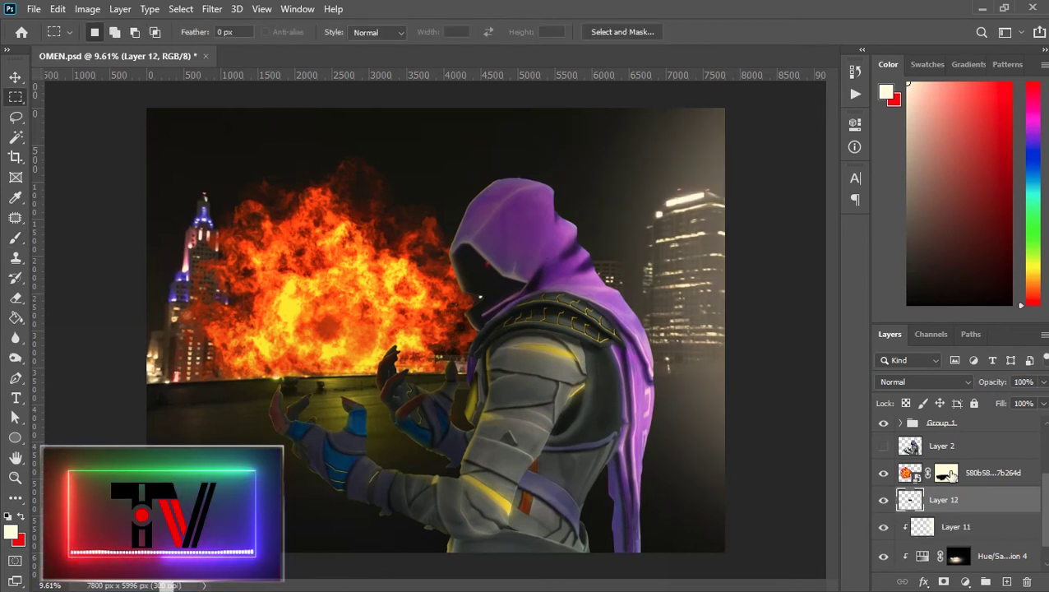
key(ctrl+t)
drag(484, 299, 717, 188)
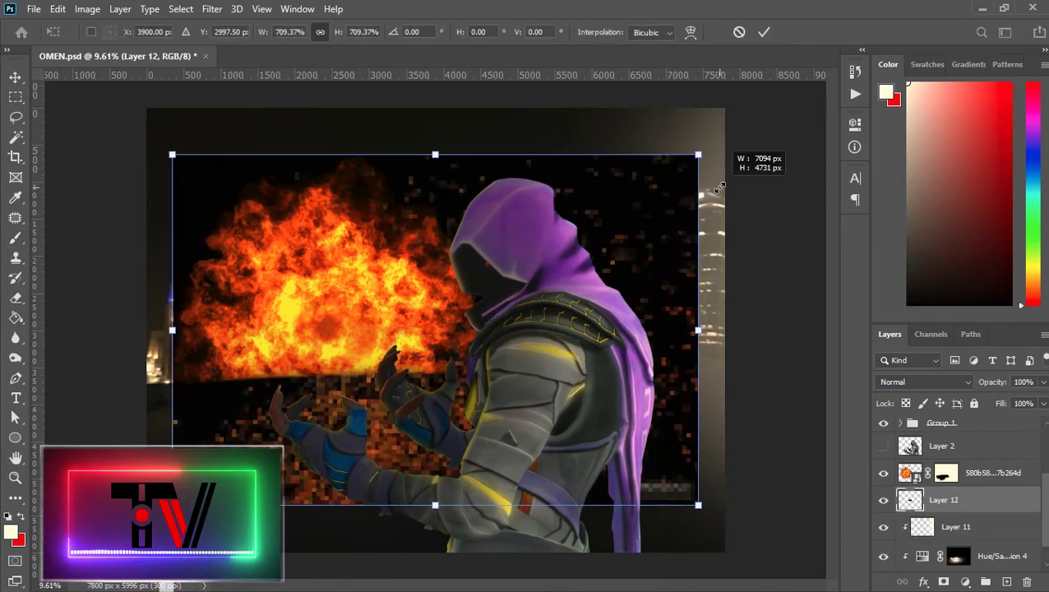
drag(807, 153, 885, 124)
key(Return)
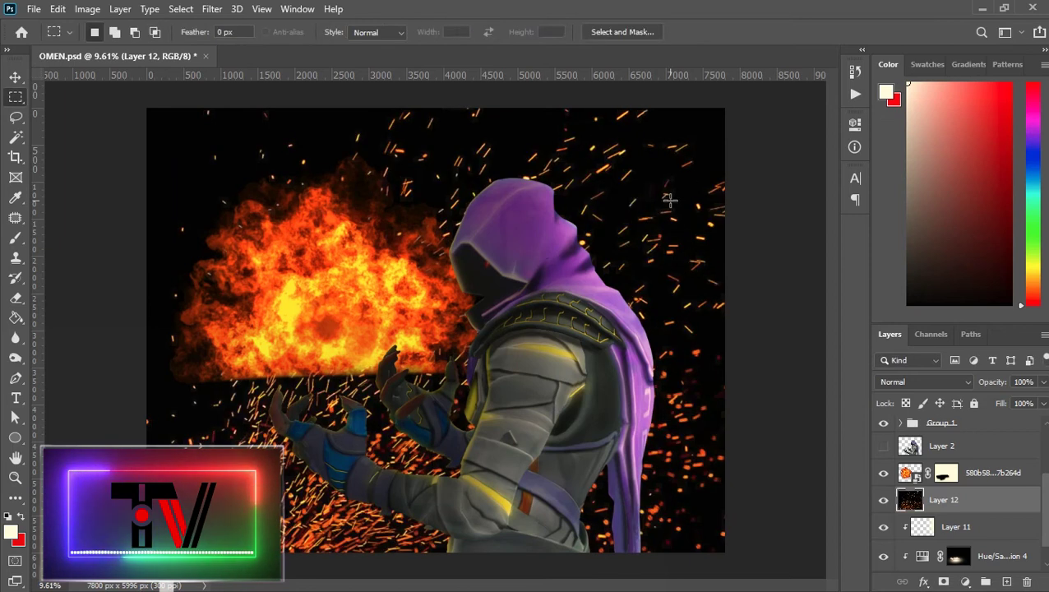
Step: Set the sparks layer's blend mode to Screen and shift it about 844 px to the right
click(929, 384)
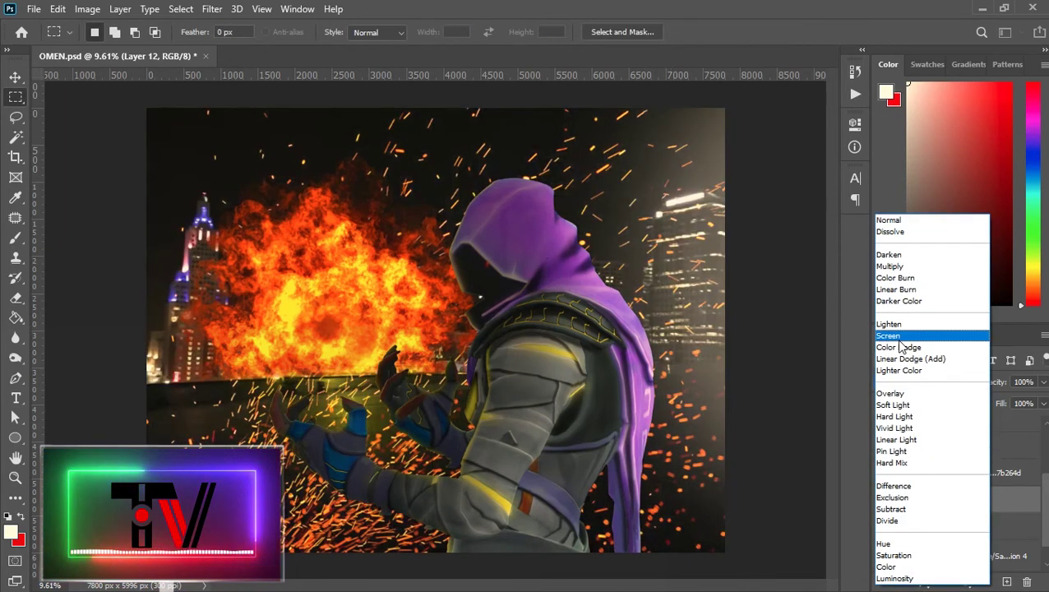
click(899, 339)
drag(393, 276, 428, 276)
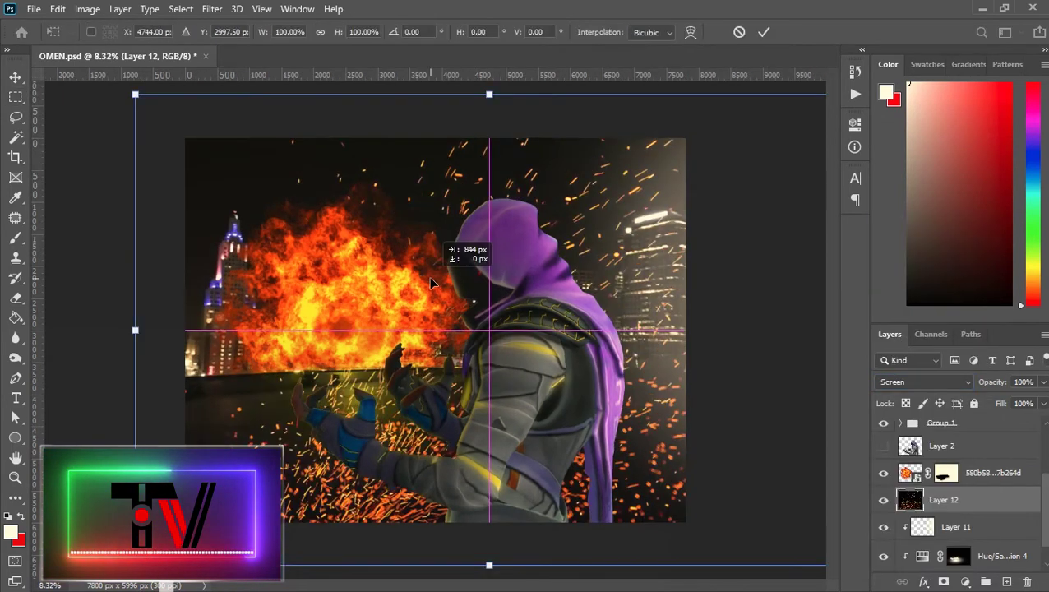
key(Return)
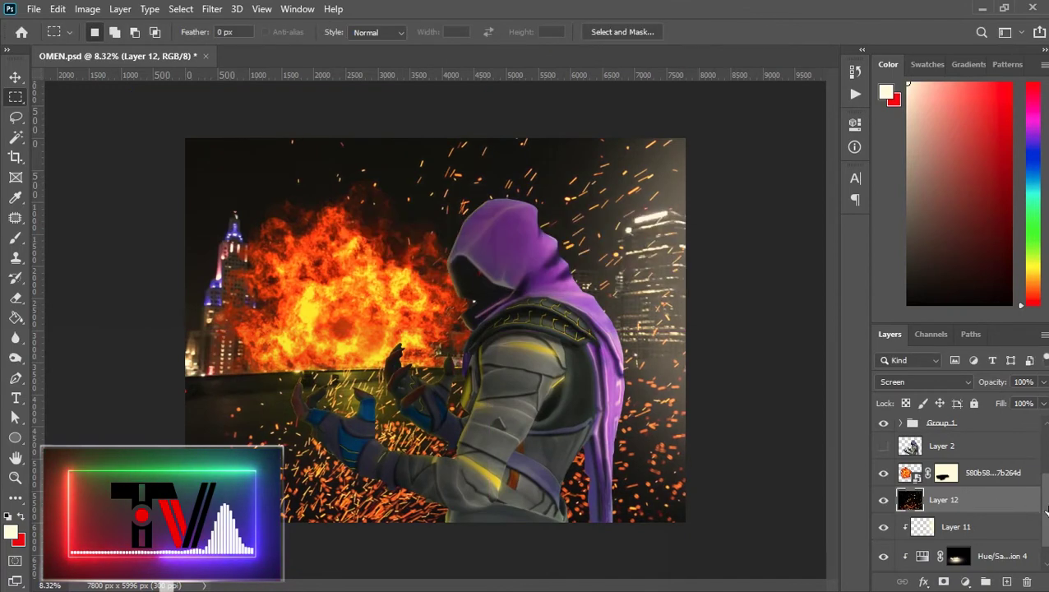
Step: Duplicate the sparks layer to the top of the layer stack and add a layer mask to the copy
drag(1046, 511, 1045, 485)
drag(962, 574, 998, 423)
click(943, 582)
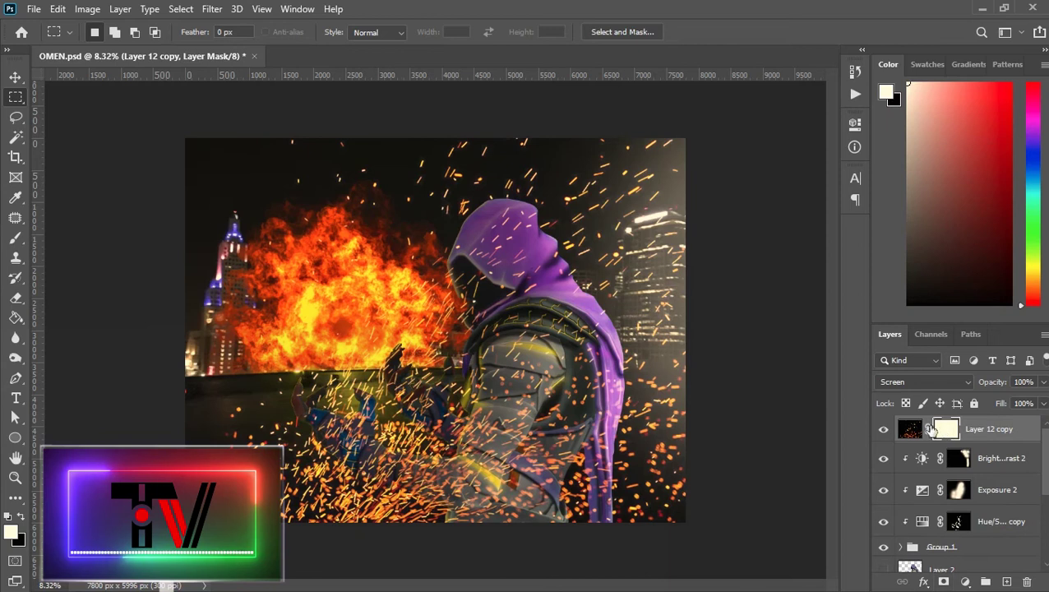
Step: Paint black on the Layer 12 copy mask to hide the sparks over the character's hands, arms, hood and torso, then save
key(b)
key(x)
alt+right_click(485, 318)
click(485, 318)
alt+right_click(425, 439)
mouse_move(380, 432)
mouse_down()
mouse_move(317, 407)
mouse_move(425, 411)
mouse_up()
mouse_move(482, 272)
mouse_down()
mouse_move(518, 353)
mouse_move(468, 492)
mouse_move(527, 433)
mouse_up()
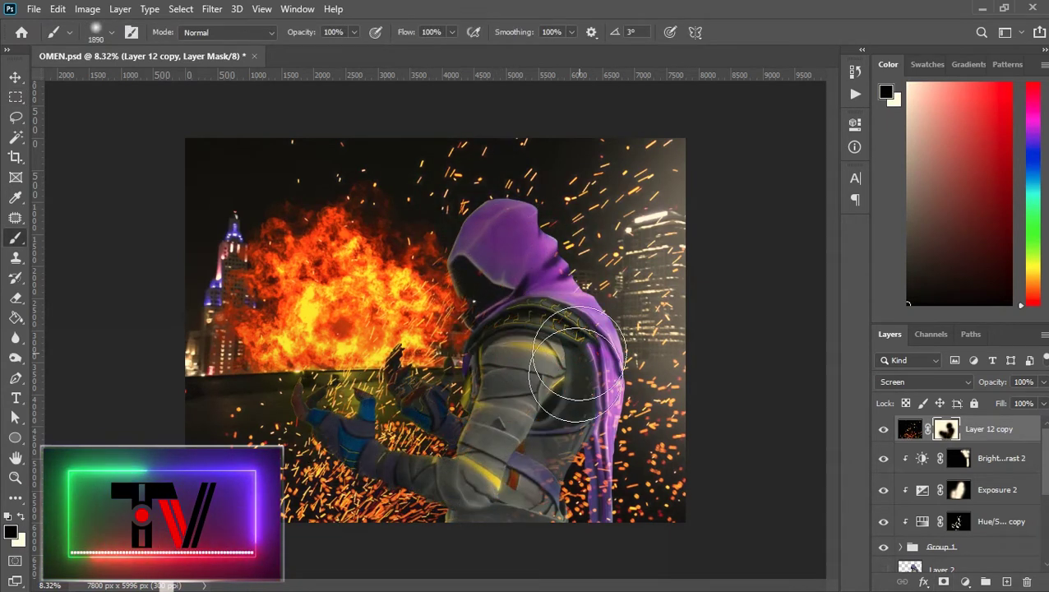
right_click(545, 406)
click(546, 407)
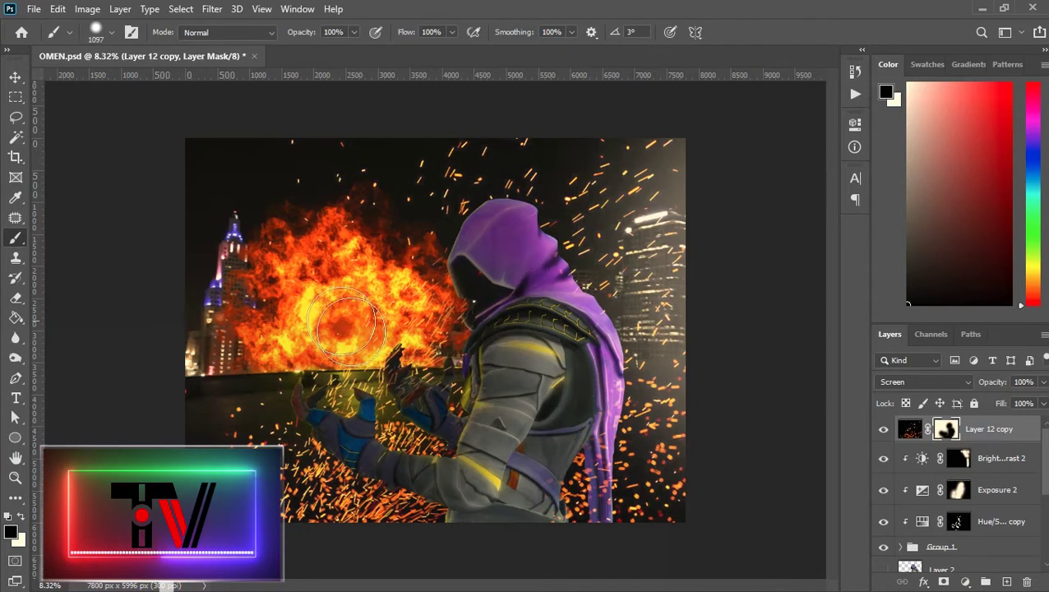
key(m)
key(ctrl+s)
Step: Group the explosion, sparks, glow and city background layers as B and add a new empty layer
scroll(993, 435, down, 5)
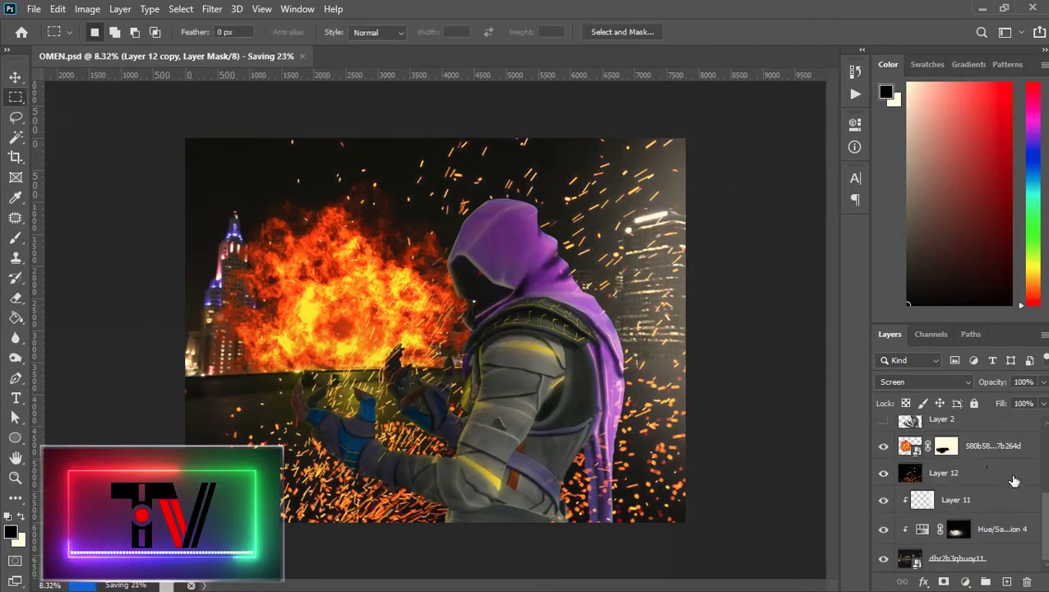
click(1008, 480)
click(979, 471)
shift+click(977, 566)
key(ctrl+g)
double_click(936, 563)
text(B)
key(Return)
key(ctrl+shift+alt+n)
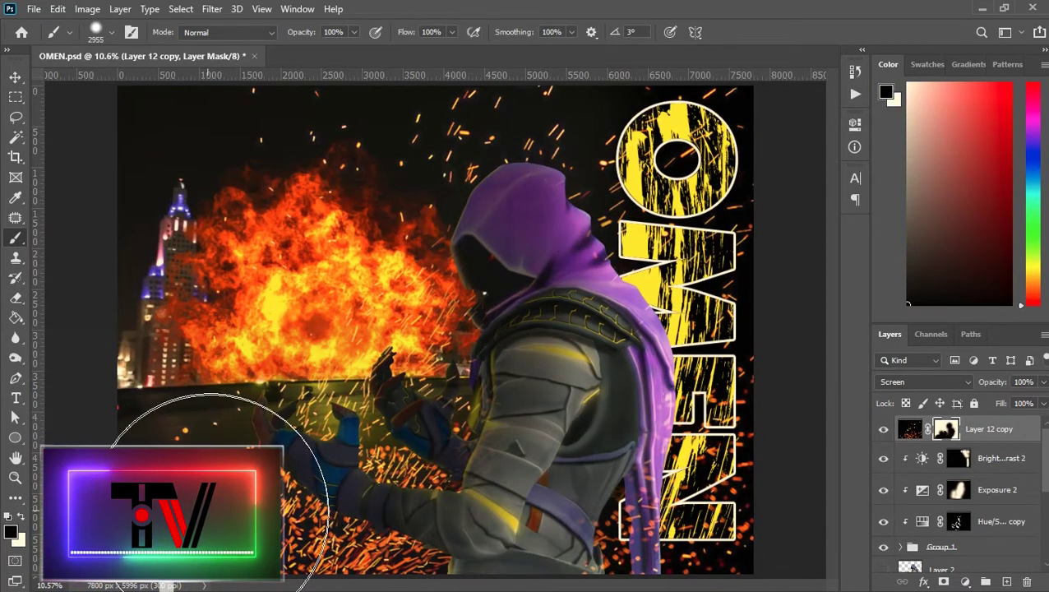
Step: Add a layer mask to Layer 12, try a large black stroke across the lower sparks, and undo it
scroll(966, 521, down, 8)
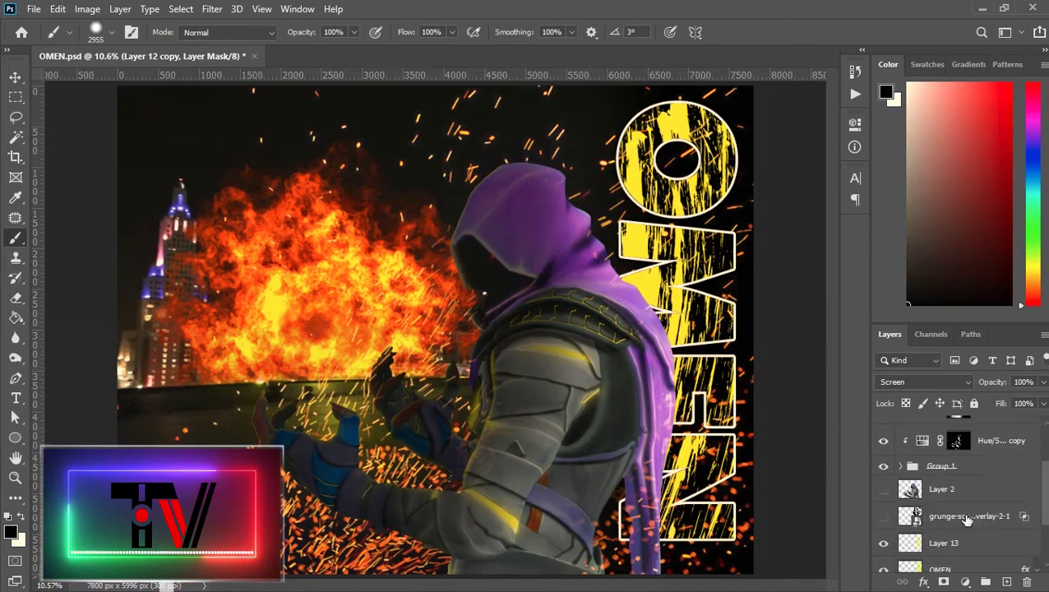
click(970, 451)
click(943, 581)
drag(370, 563, 231, 568)
key(ctrl+z)
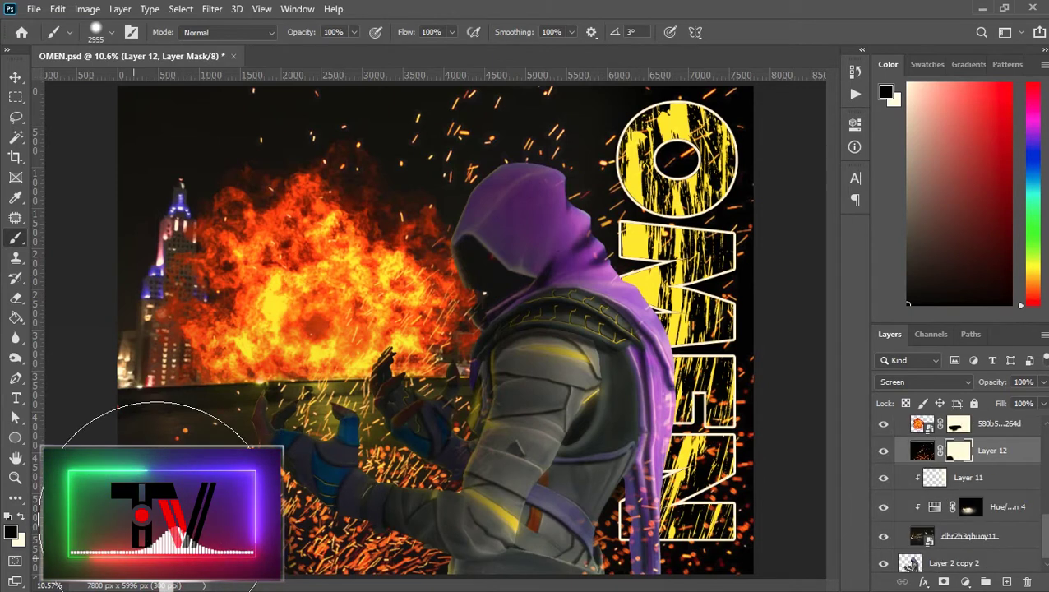
Step: Paint black on the Layer 12 mask with a smaller brush to hide the sparks on the rooftop around the hands
alt+right_click(276, 465)
click(189, 449)
click(419, 450)
alt+right_click(315, 446)
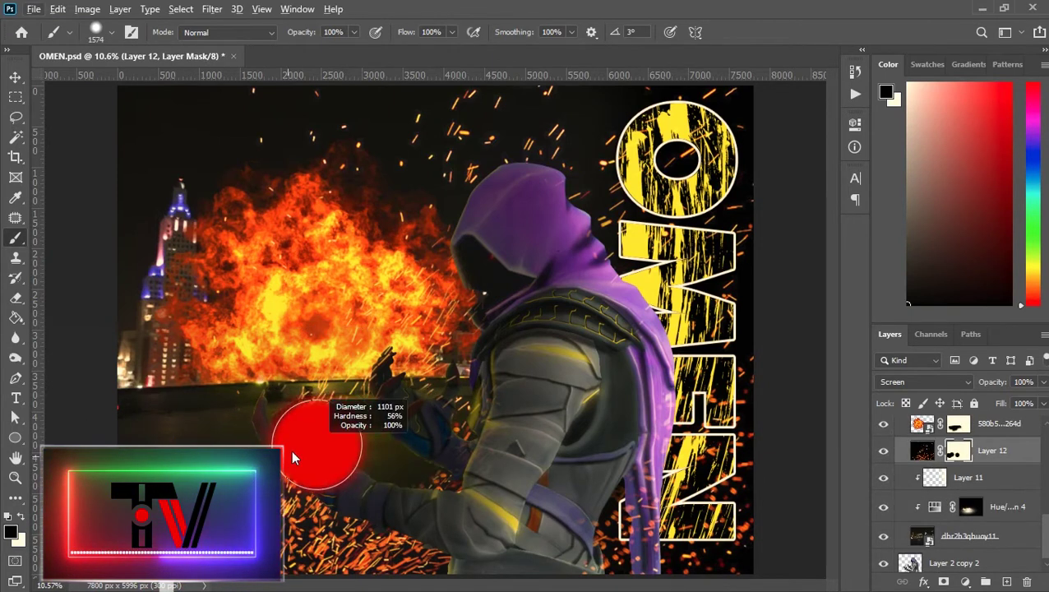
click(329, 437)
alt+right_click(428, 491)
drag(427, 490, 240, 495)
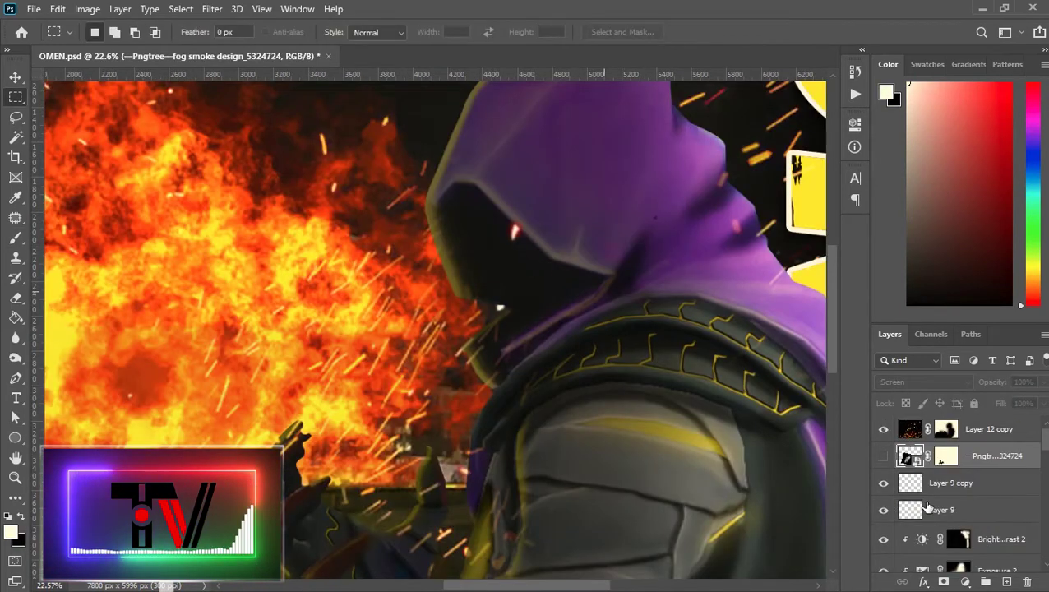
Step: Duplicate the Layer 9 copy layer and soften the white eye glow on a new layer above with a 36-pixel Gaussian Blur
click(958, 485)
key(ctrl+j)
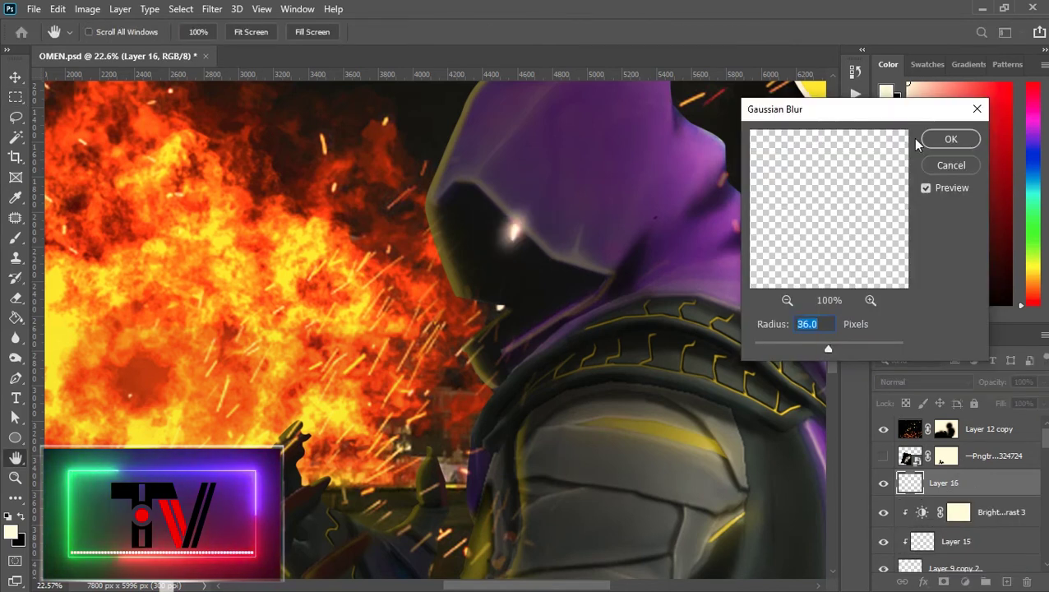
click(948, 138)
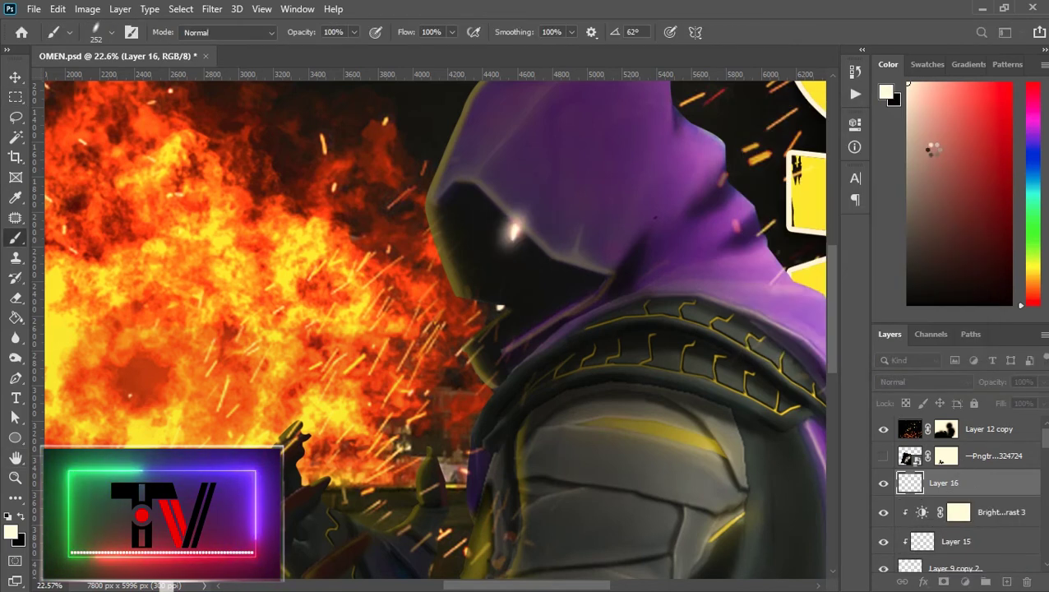
key(m)
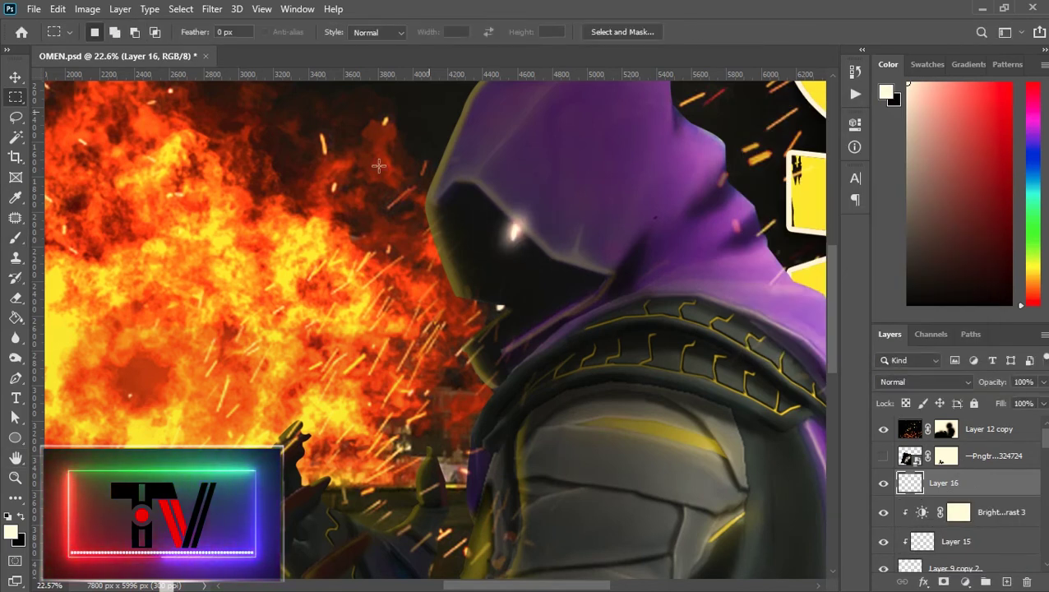
Step: Add a mask to the eye glow layer, paint black to hide the glow spilling onto the hood, and save
click(943, 581)
right_click(552, 212)
key(b)
right_click(564, 190)
key(Return)
click(532, 205)
key(m)
scroll(493, 286, down, 7)
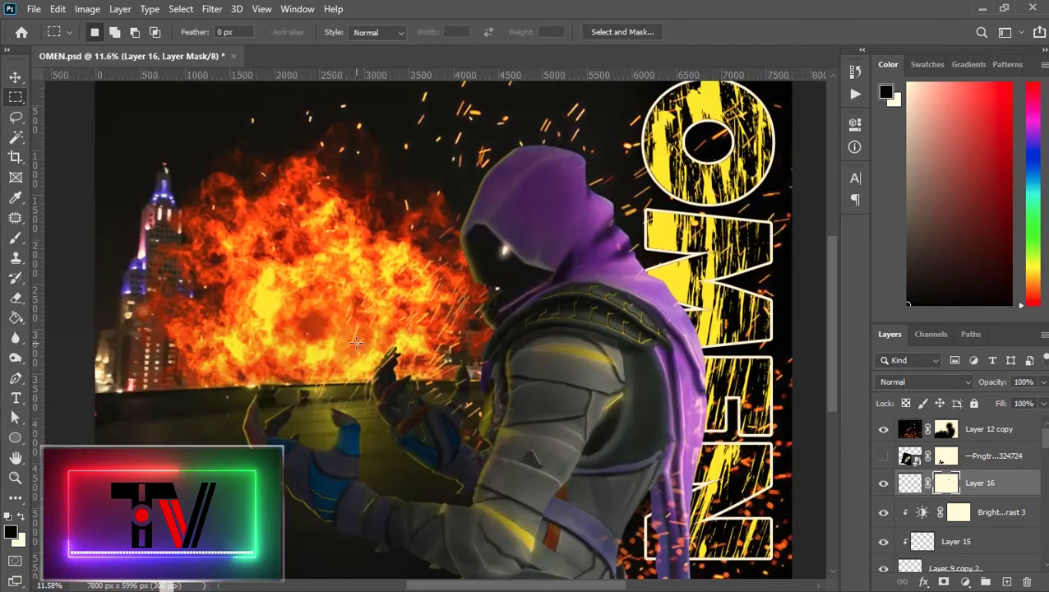
key(ctrl+s)
key(ctrl+0)
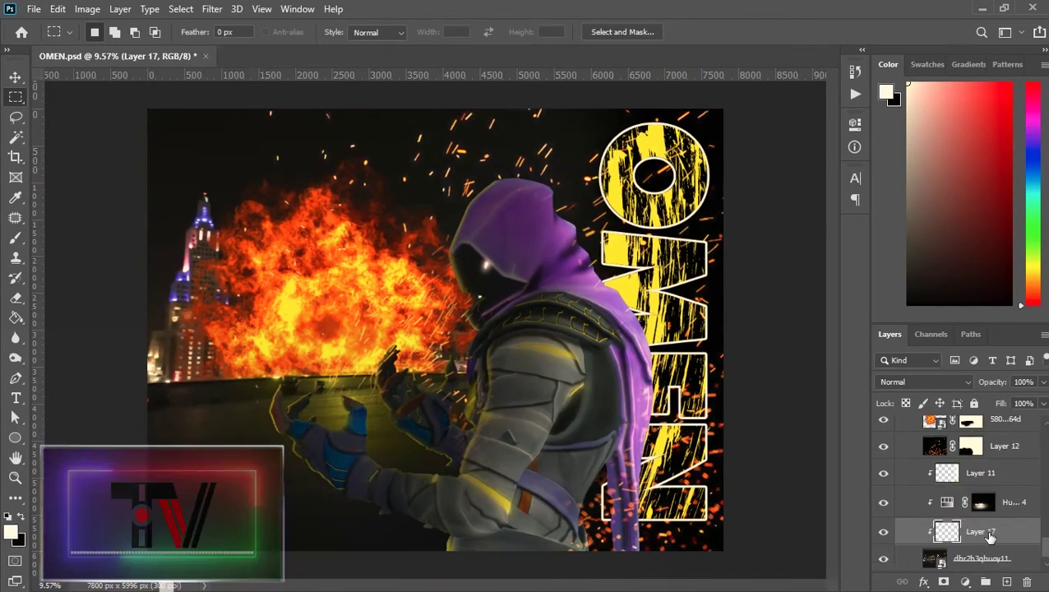
Step: Scale and place the VALORANT logo over the rooftop below the explosion and set its layer to Screen
key(ctrl+t)
drag(443, 322, 339, 464)
key(Return)
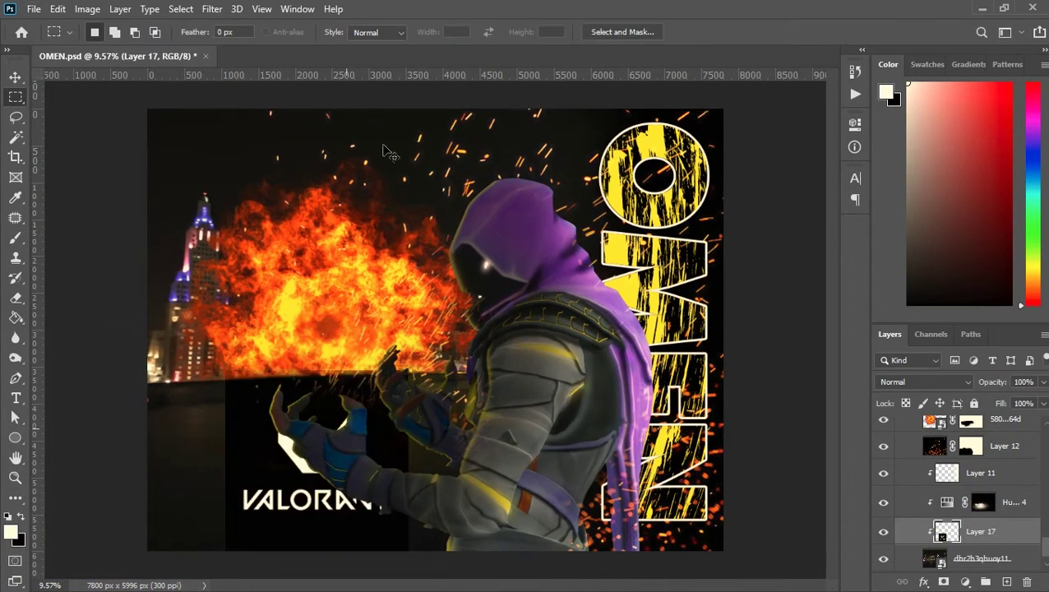
click(907, 382)
click(902, 342)
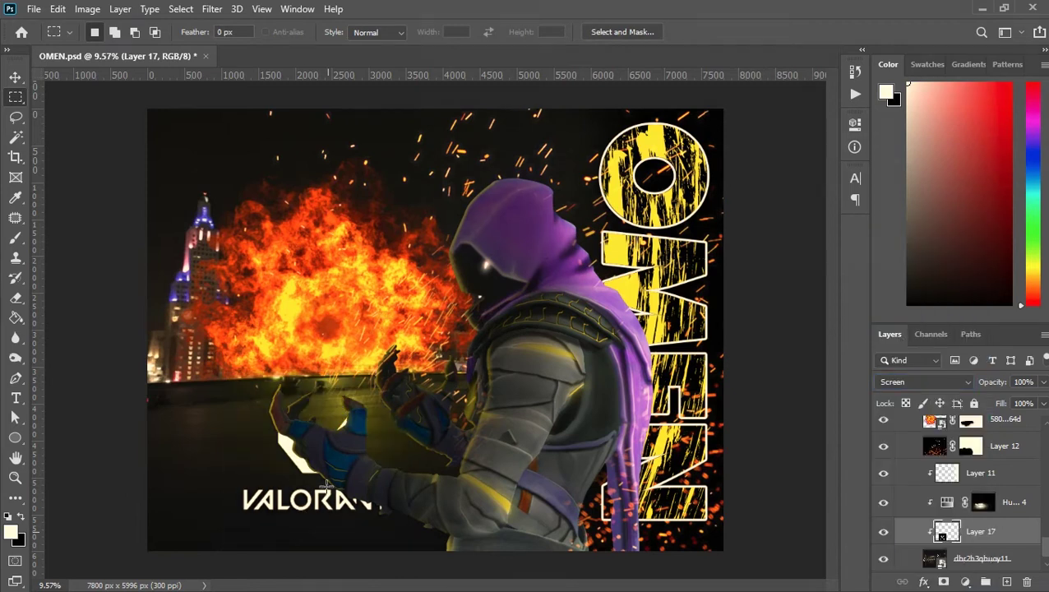
Step: Skew and distort the VALORANT logo so it lies flat in perspective across the rooftop floor
key(ctrl+t)
drag(320, 552, 422, 483)
drag(328, 485, 255, 530)
drag(349, 395, 372, 380)
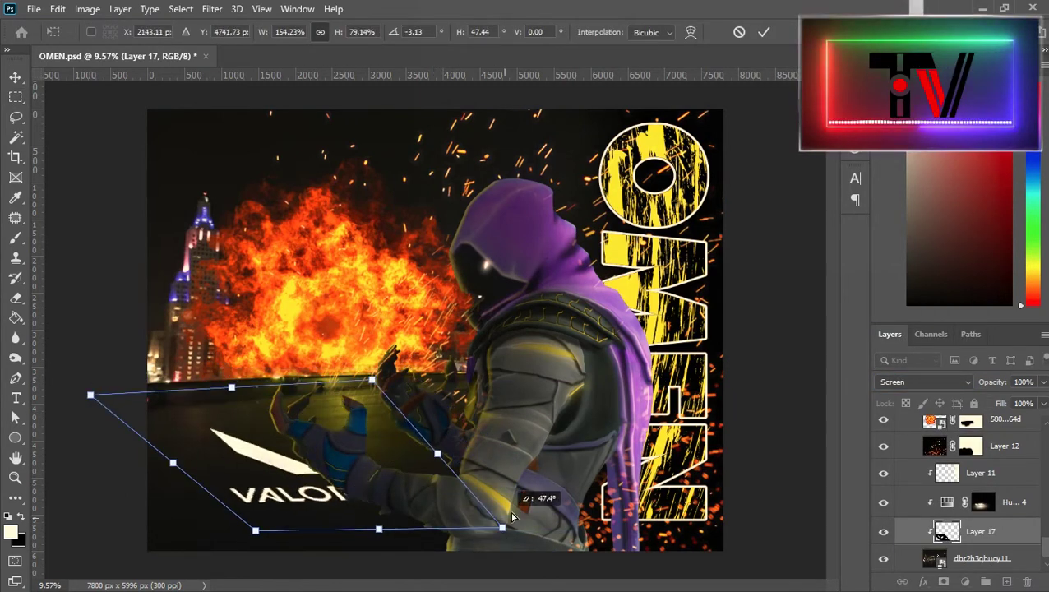
drag(512, 517, 532, 497)
drag(326, 471, 350, 461)
drag(233, 464, 215, 464)
key(Return)
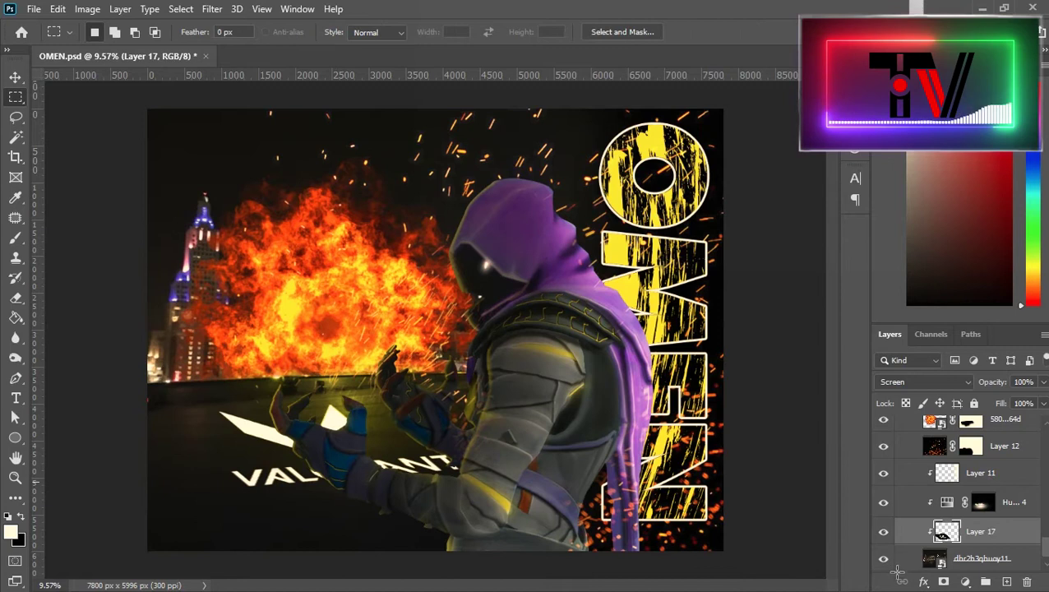
Step: Blend the logo into the rooftop by splitting the Blend If underlying layer's black point to 0 / 94
click(924, 582)
click(970, 435)
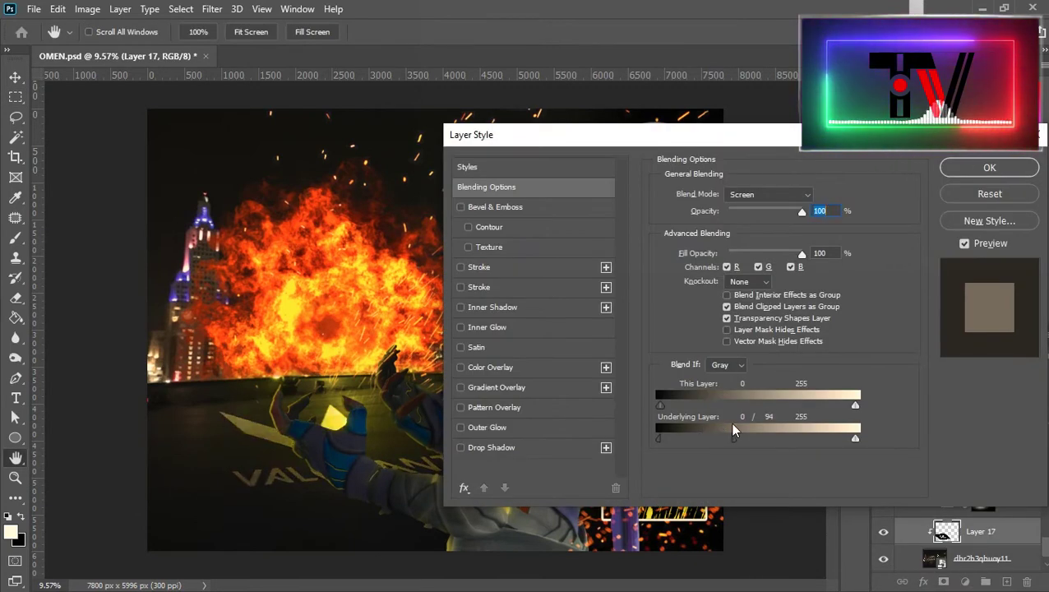
click(992, 168)
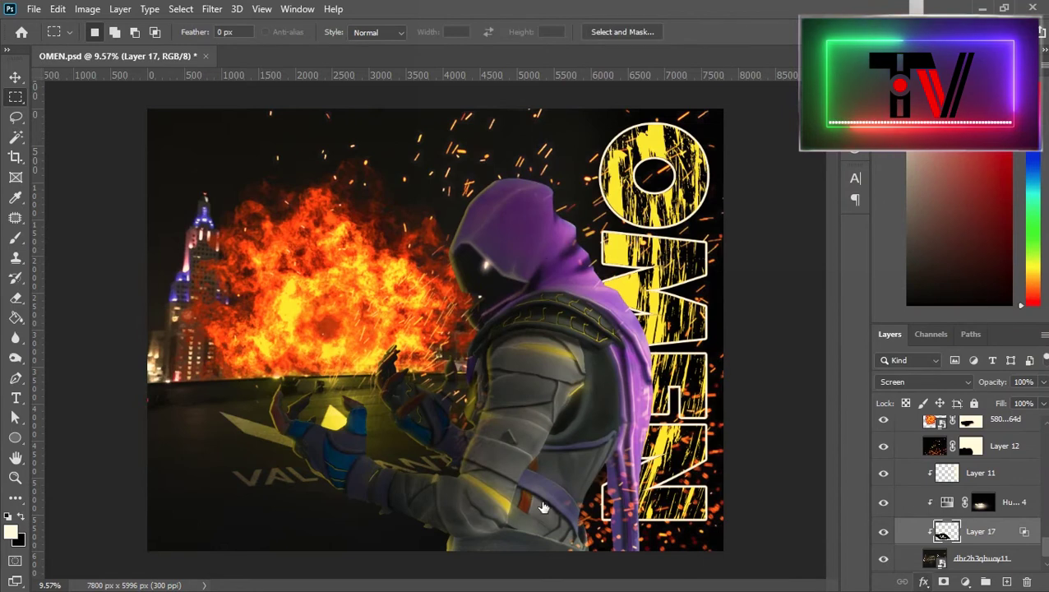
Step: Shift the VALORANT logo away from the character's hands and stretch its far corner toward the torso
key(ctrl+t)
drag(353, 420, 317, 433)
drag(496, 381, 529, 367)
drag(398, 441, 384, 444)
key(Return)
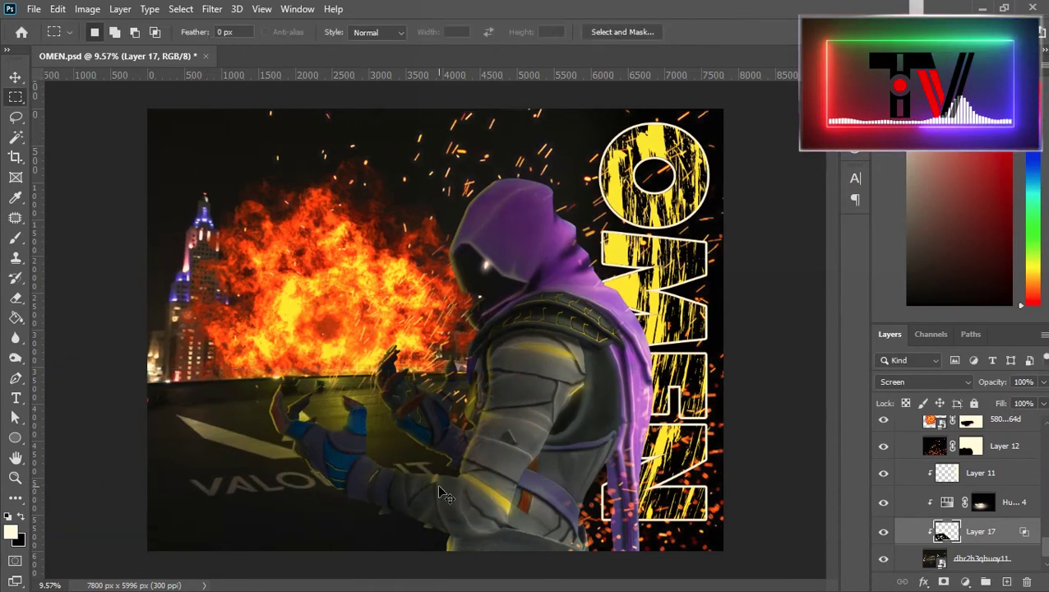
Step: Refine the logo's perspective by pulling its far corner back in and nudging it slightly toward the character
drag(274, 487, 281, 485)
key(ctrl+z)
key(ctrl+t)
drag(519, 365, 490, 375)
mouse_move(329, 461)
mouse_down()
mouse_move(398, 446)
mouse_move(335, 452)
mouse_up()
key(Return)
Step: Set the logo's Blend If underlying layer black split to 0 / 188 and save the document
click(921, 581)
click(953, 400)
drag(739, 437, 807, 437)
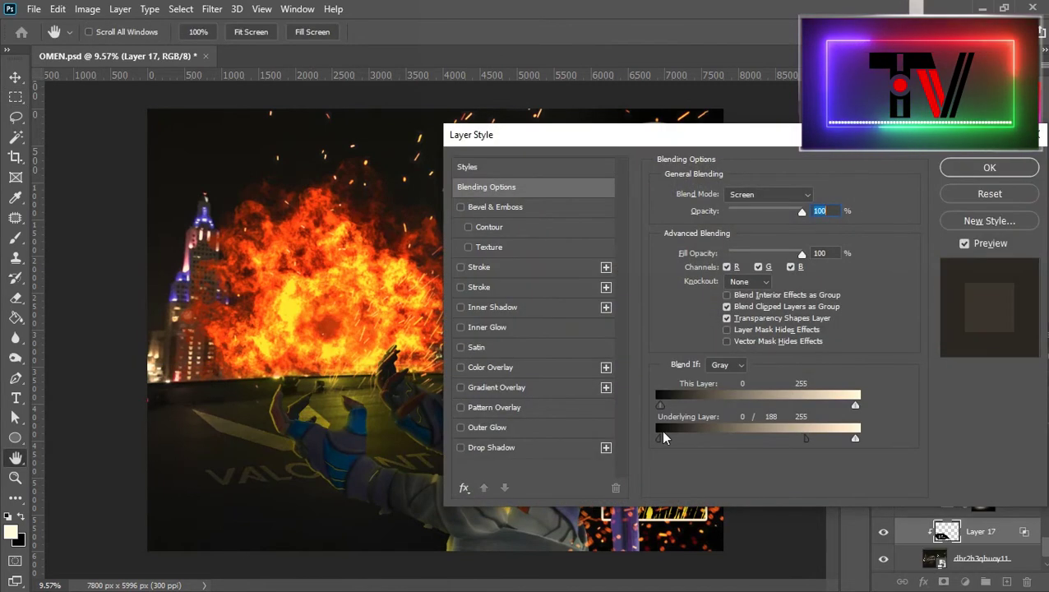
key(Return)
key(ctrl+s)
Step: Collapse Group 2, duplicate it with the original hidden, and merge the copy into a single layer
scroll(976, 502, up, 3)
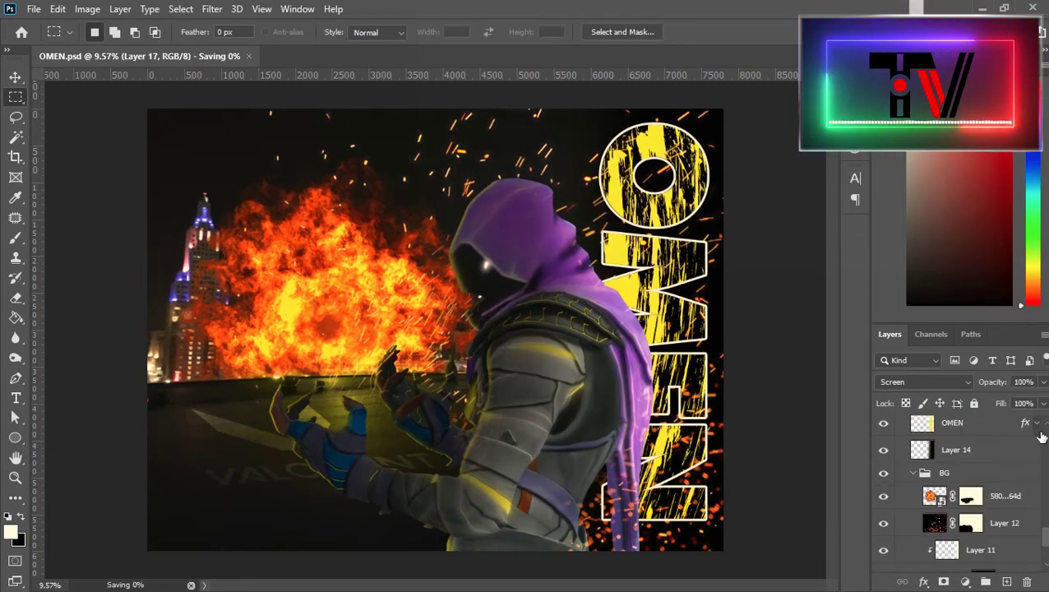
scroll(1041, 436, up, 10)
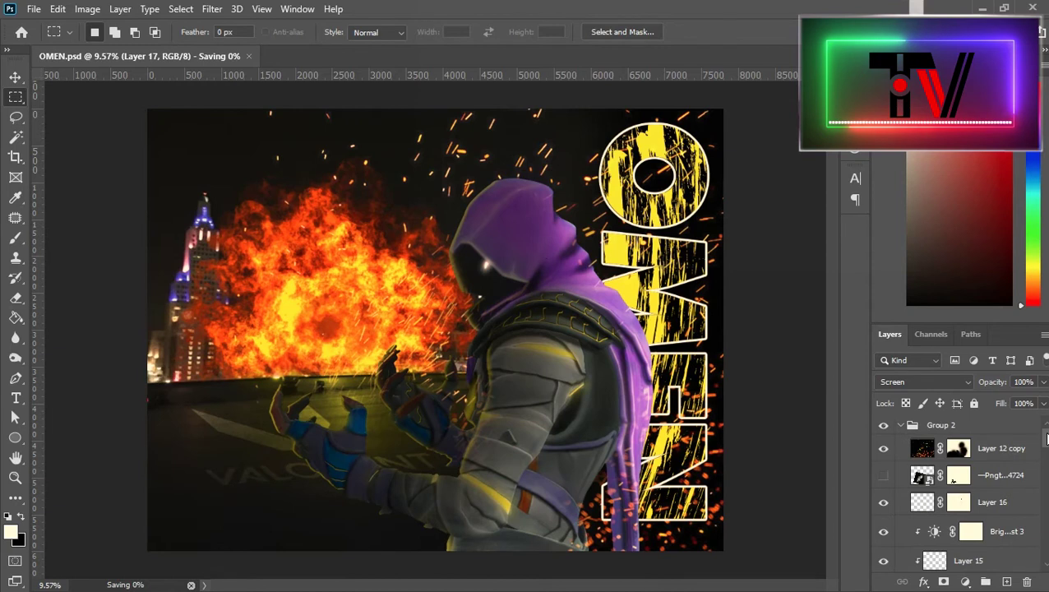
click(900, 425)
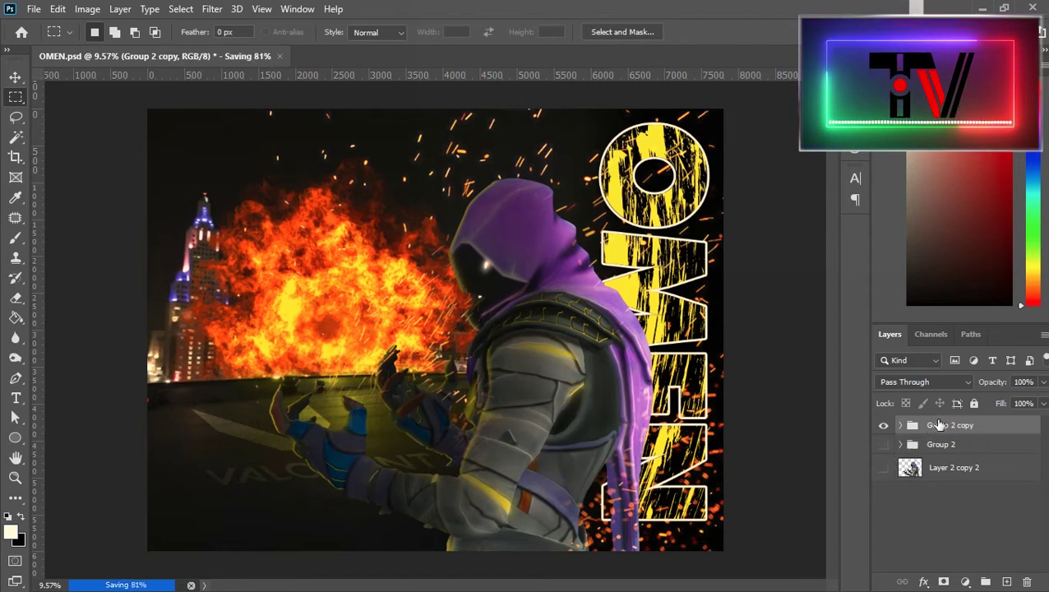
key(ctrl+shift+e)
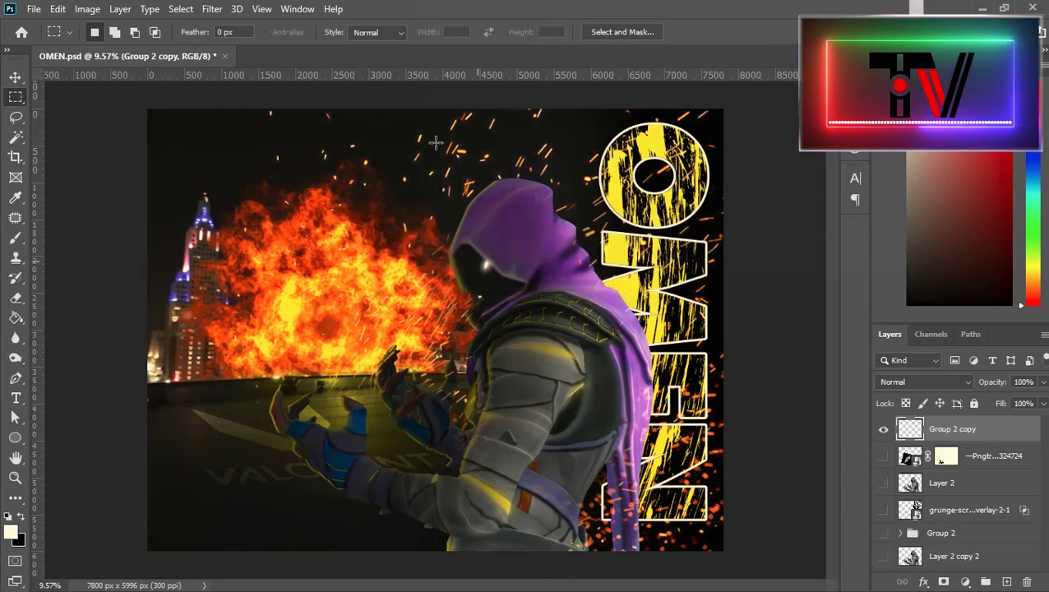
Step: Apply Camera Raw to the merged copy with Exposure -0.55, Shadows -26, Clarity -33, Dehaze +92 and Vibrance +31
click(180, 9)
click(273, 117)
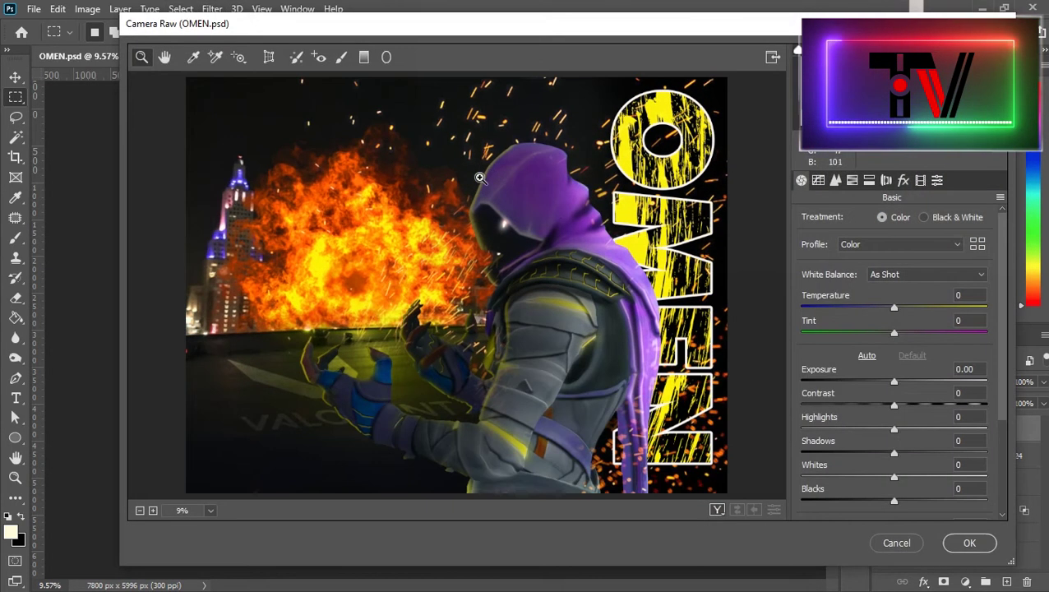
drag(894, 381, 884, 381)
scroll(817, 466, down, 3)
drag(894, 454, 978, 474)
scroll(921, 481, down, 1)
drag(895, 483, 922, 482)
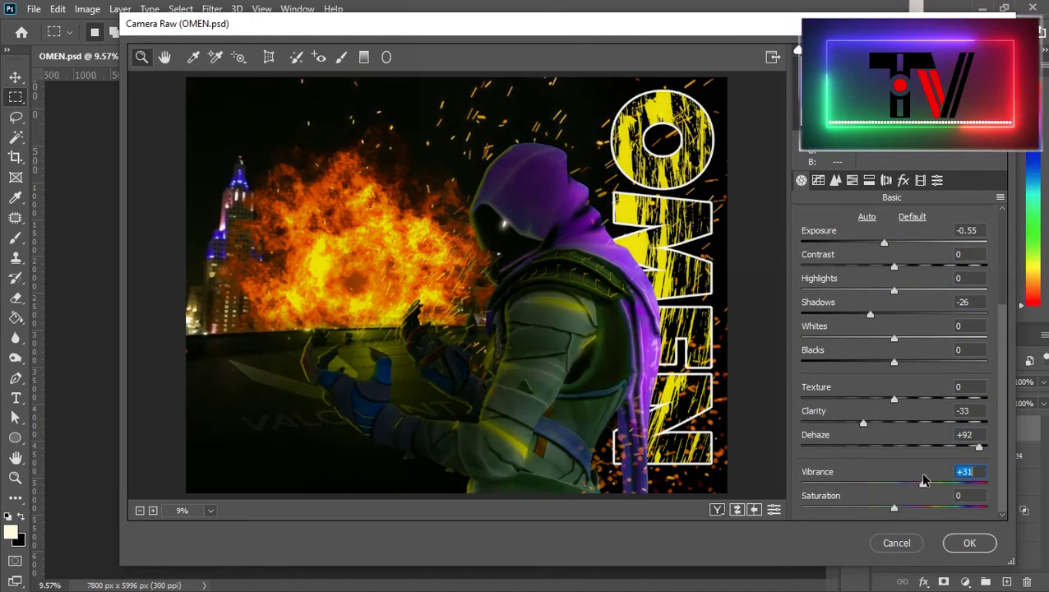
click(947, 543)
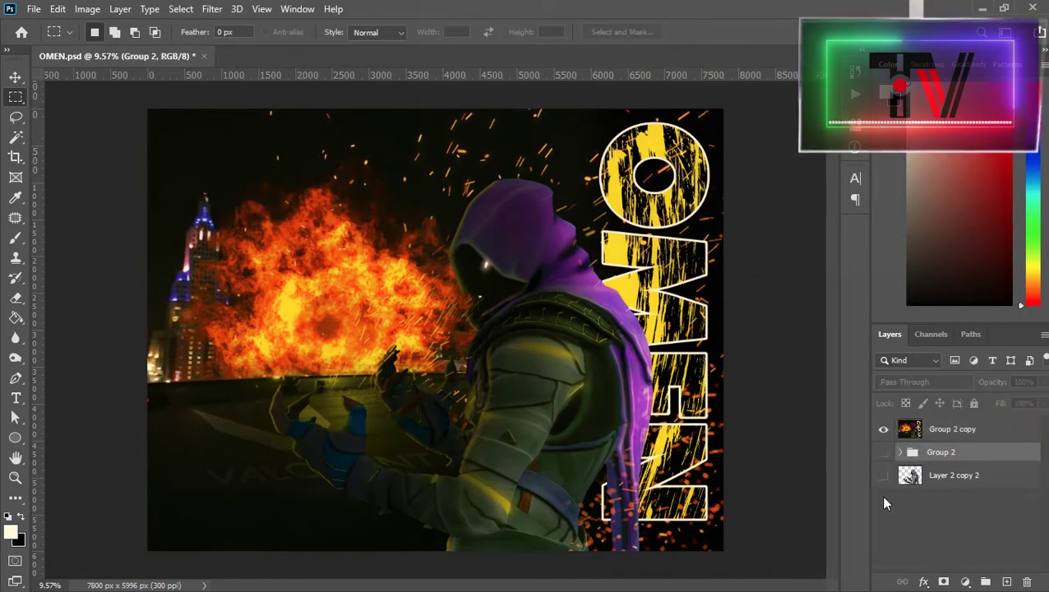